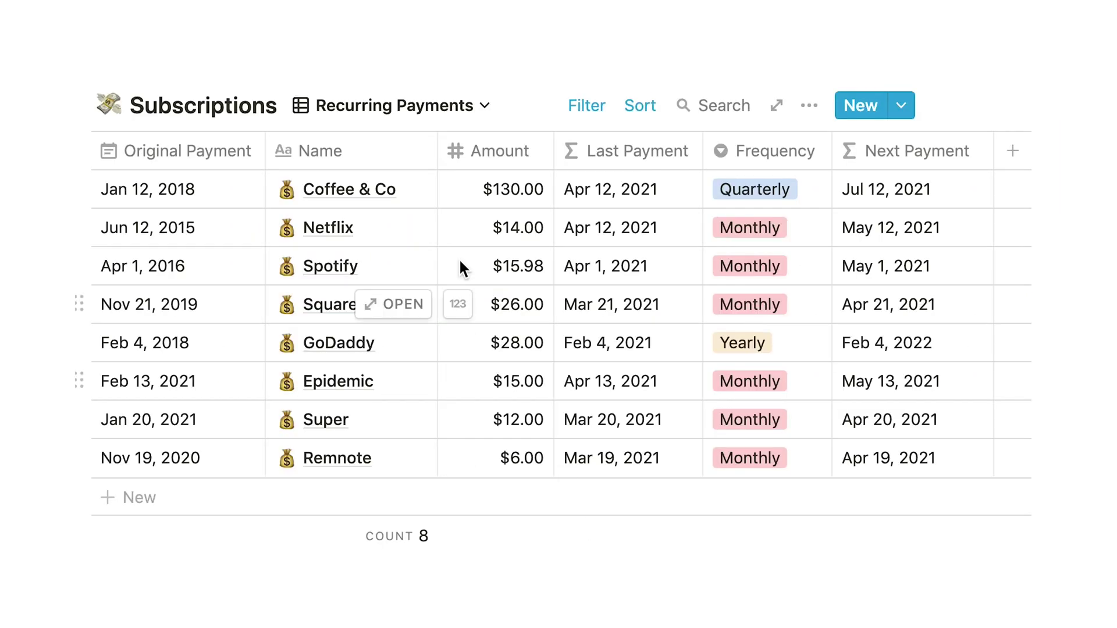
click(500, 104)
click(410, 225)
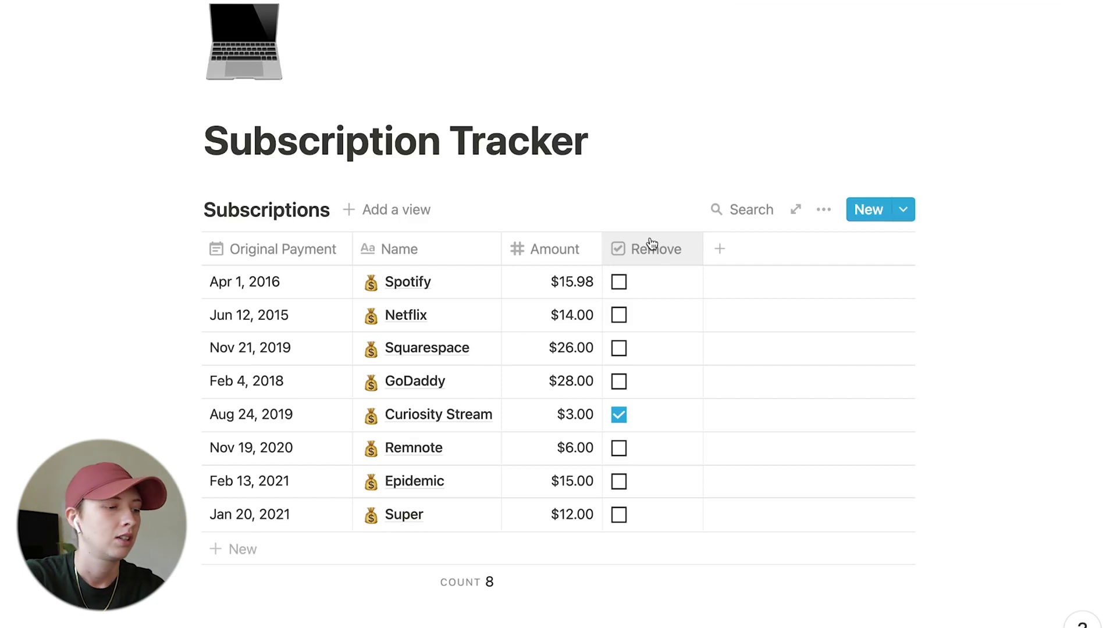
Add a new Select property named Frequency to the Subscriptions table
click(762, 244)
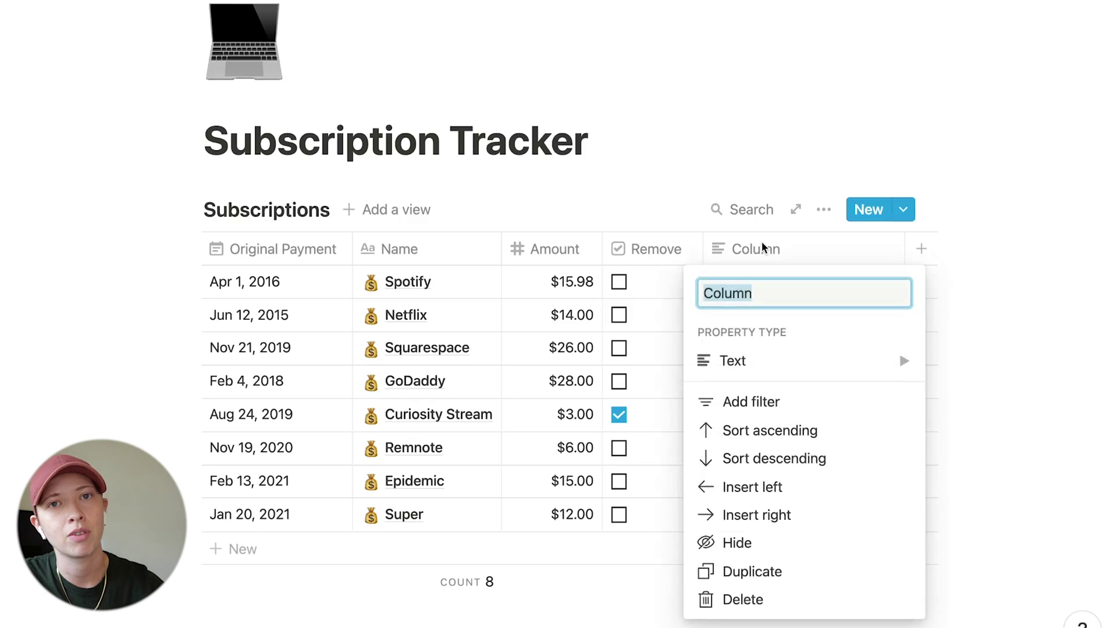
text(Freque)
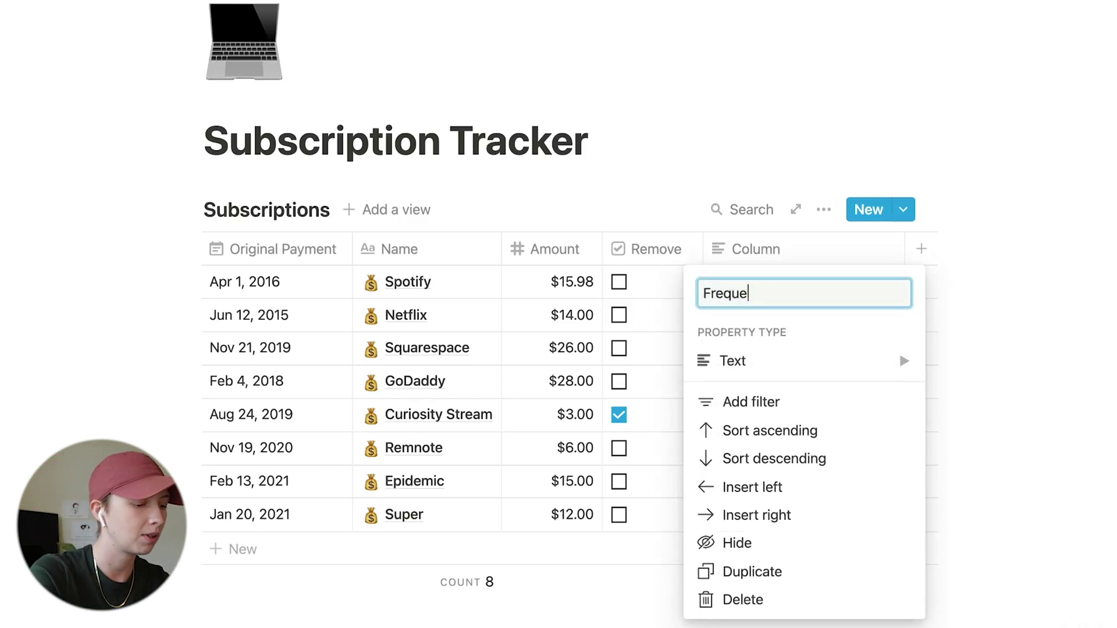
text(ncy)
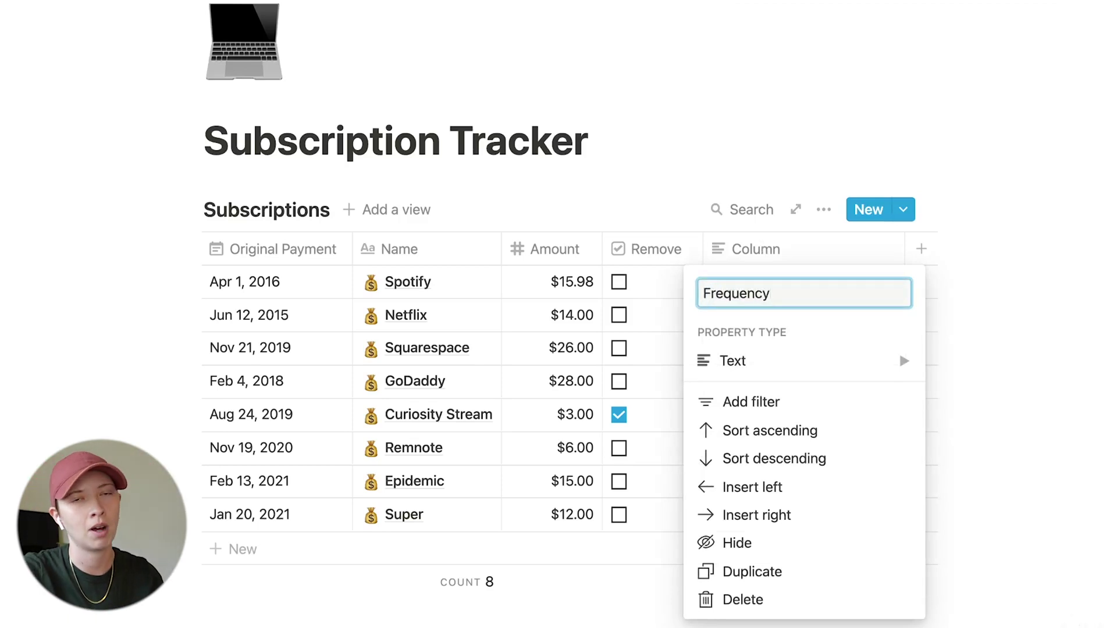
mouse_move(826, 360)
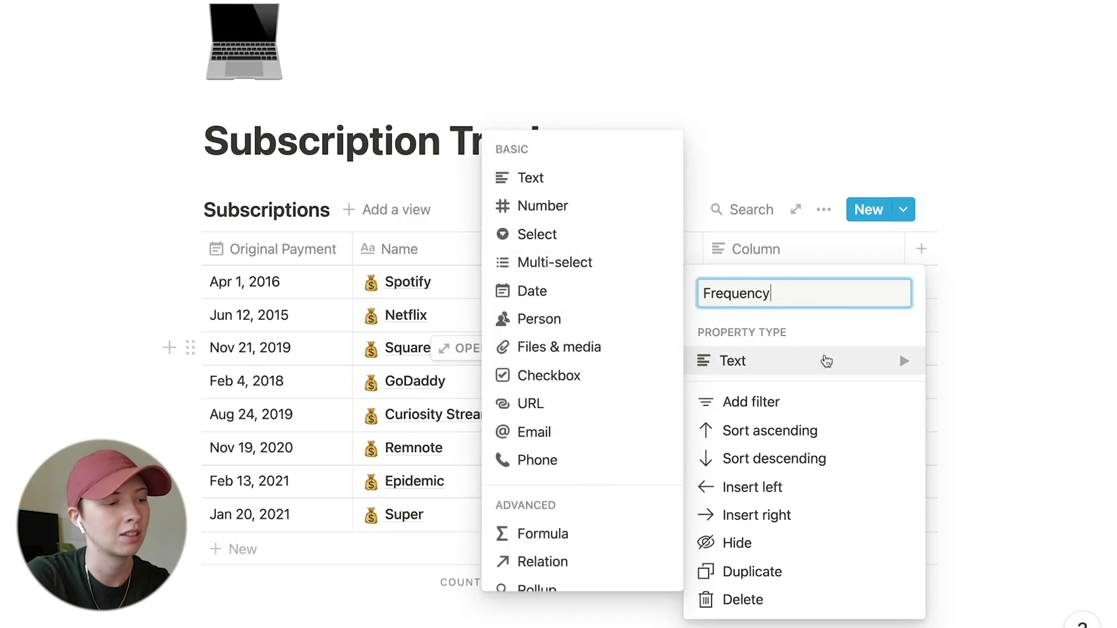
click(560, 240)
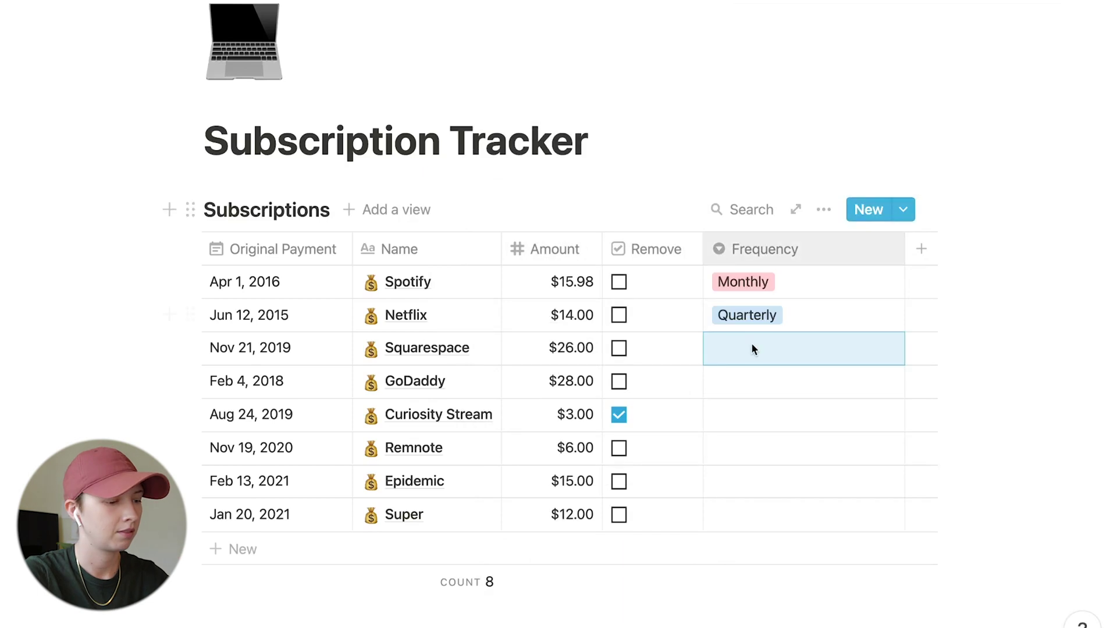
Create a Yearly option in the Frequency property from the Squarespace row
click(750, 348)
text(Yearly)
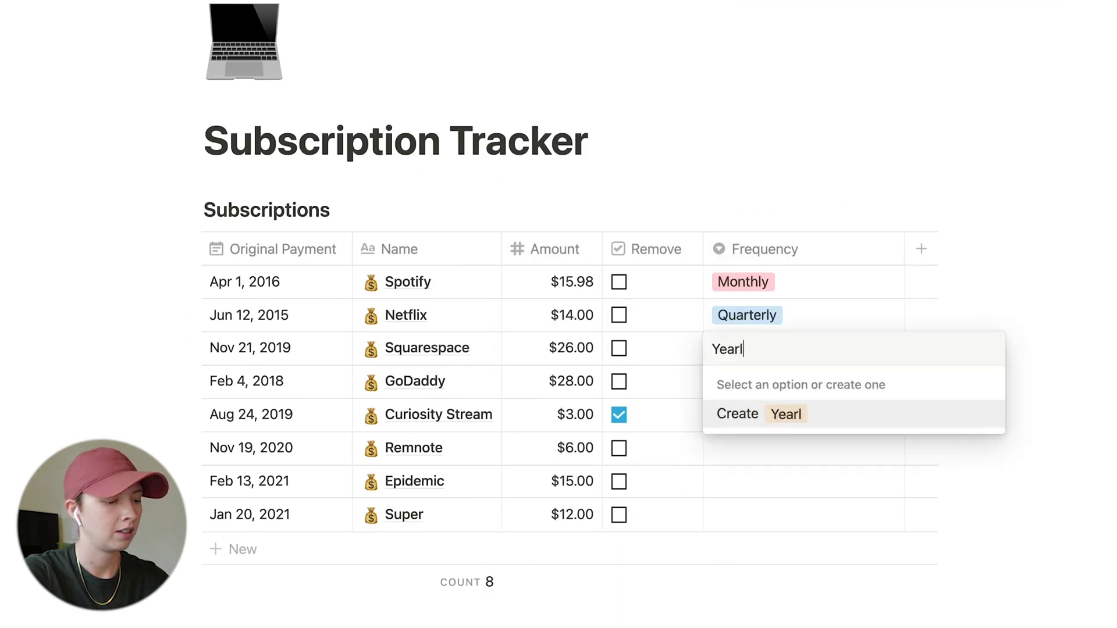
key(Return)
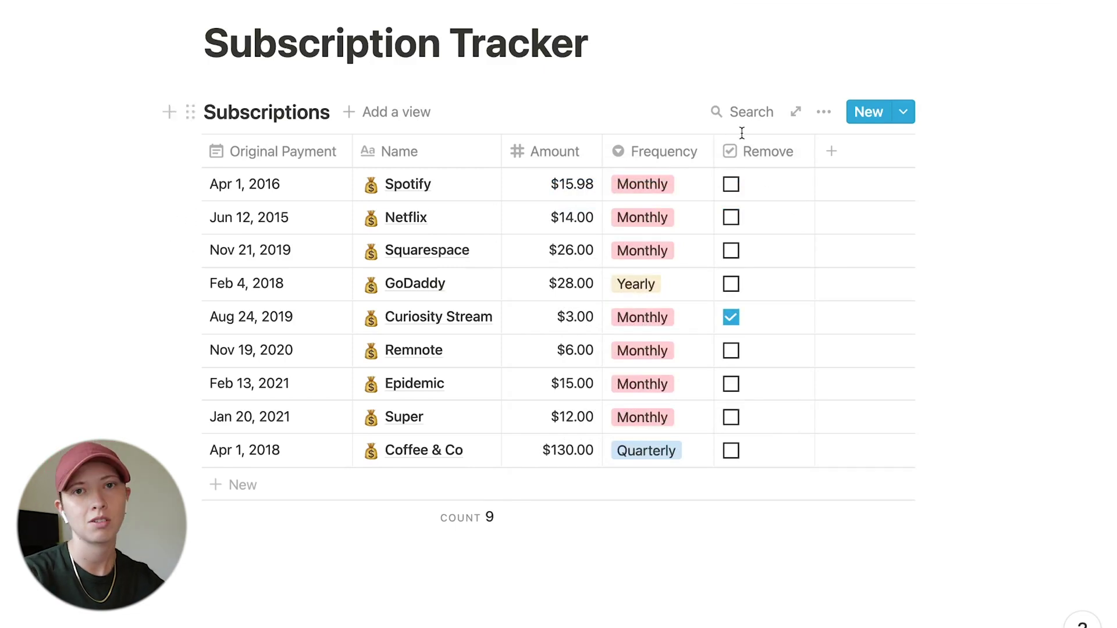
Hide the Remove property and add a narrowed Formula property named Next Payment
click(774, 151)
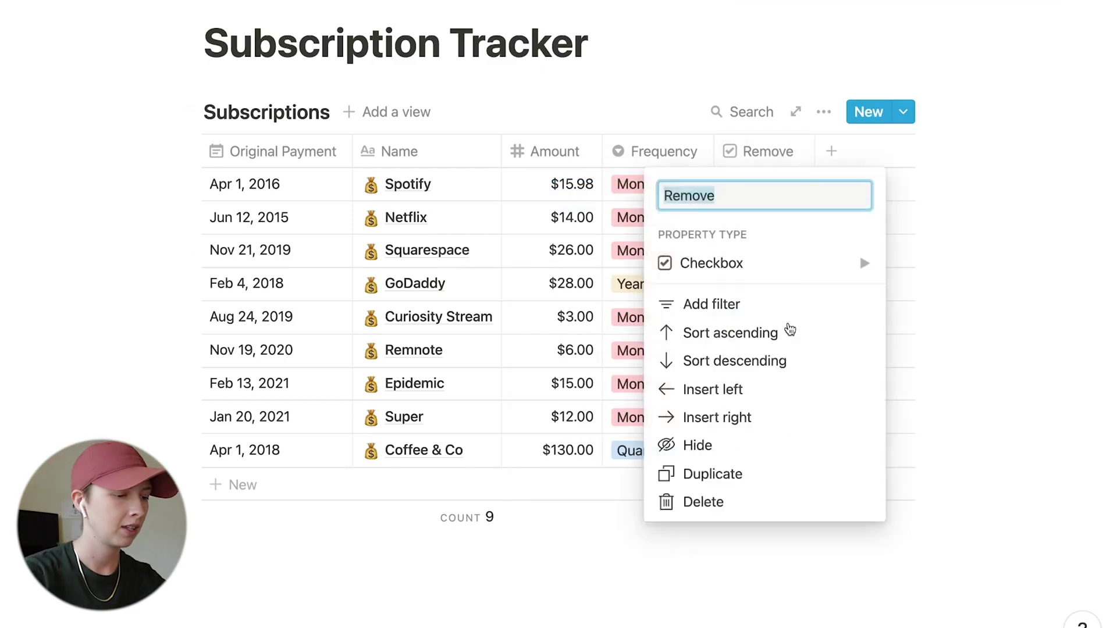
click(706, 445)
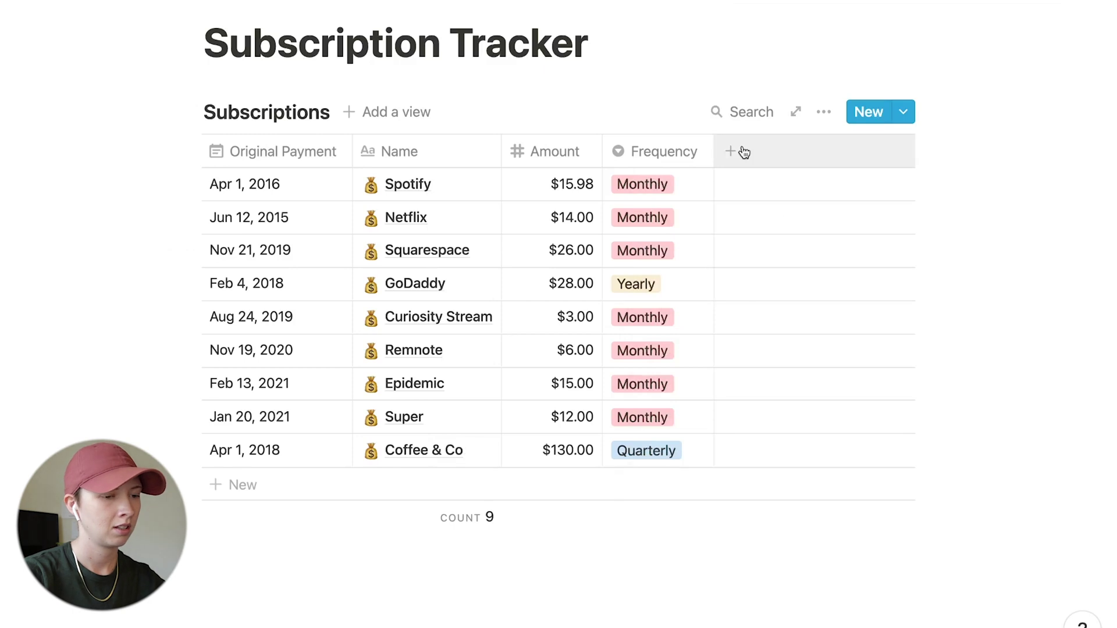
click(749, 166)
text(Next Payment)
click(744, 263)
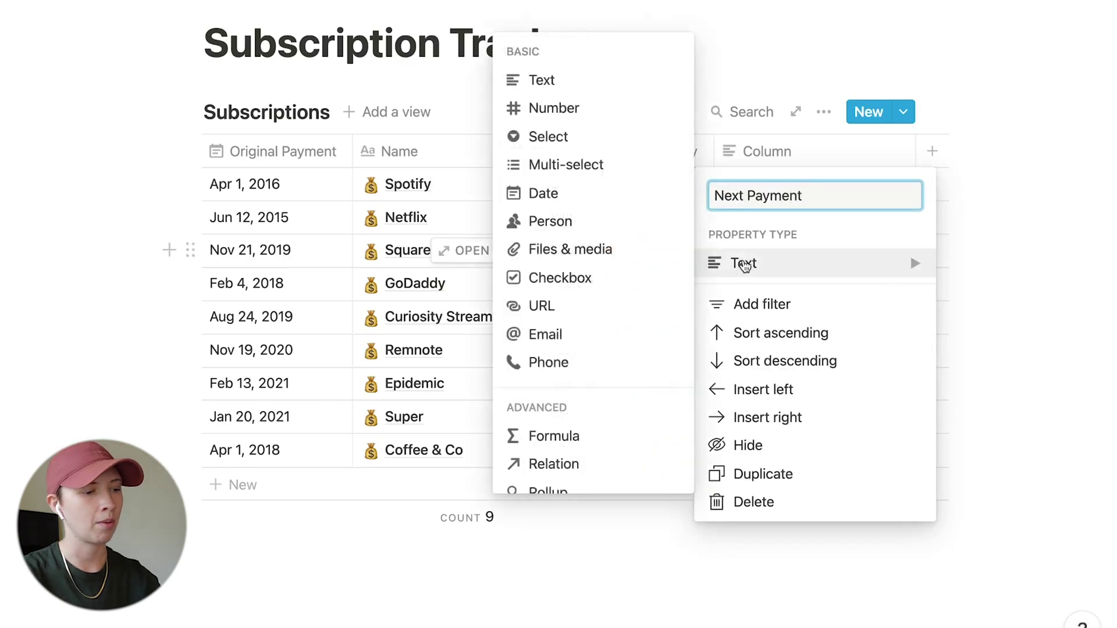
click(547, 435)
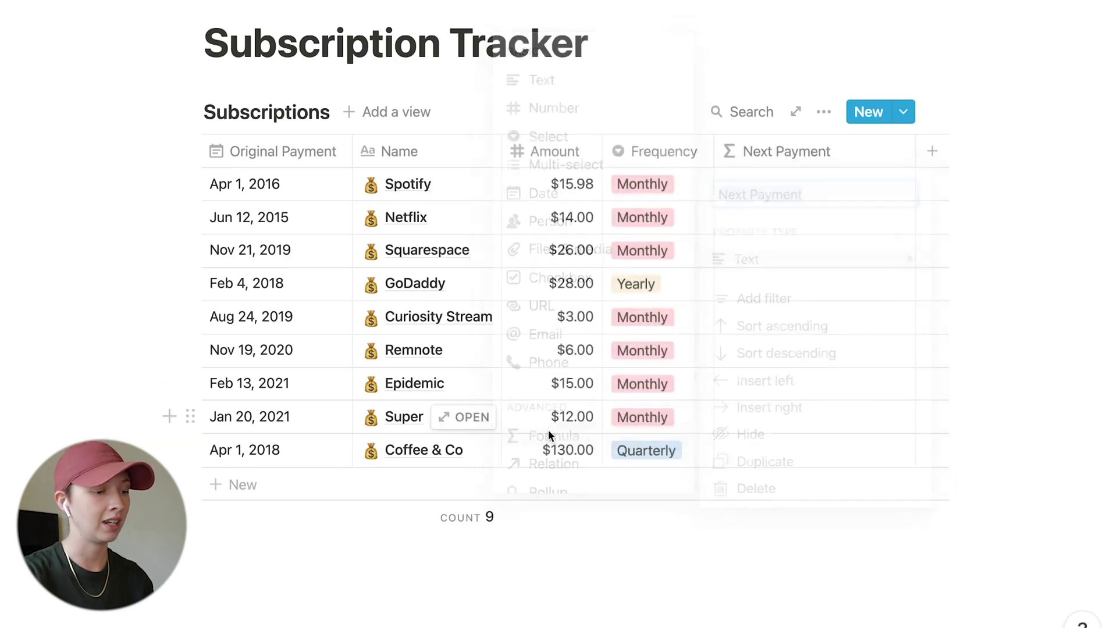
drag(916, 157, 861, 153)
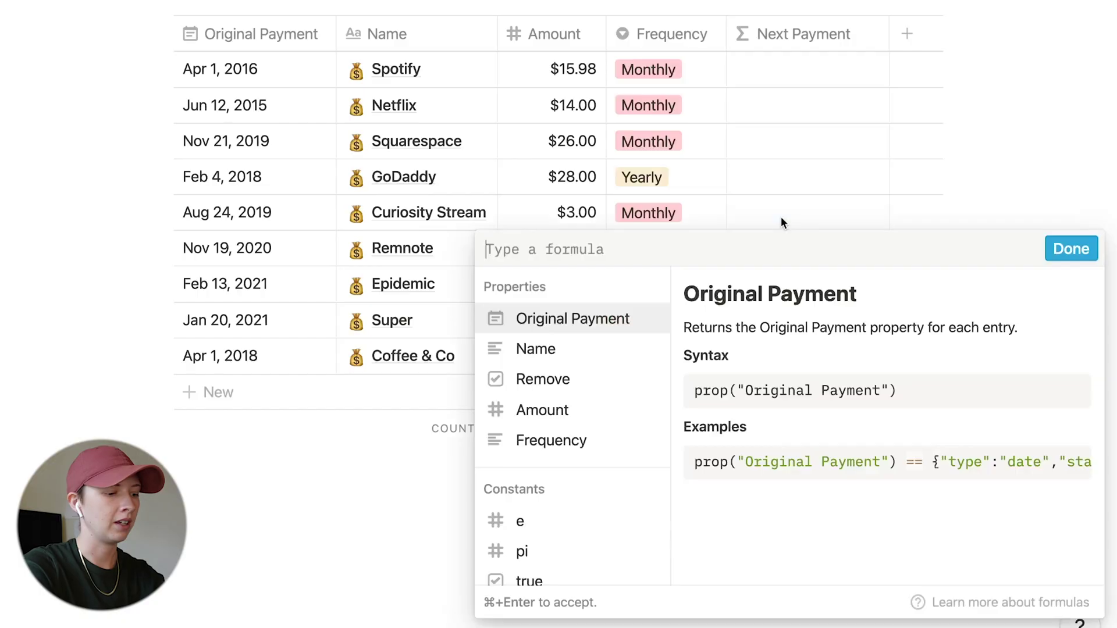
Begin the Next Payment formula with an if condition testing whether prop("Frequency") == "Monthly"
text(if()
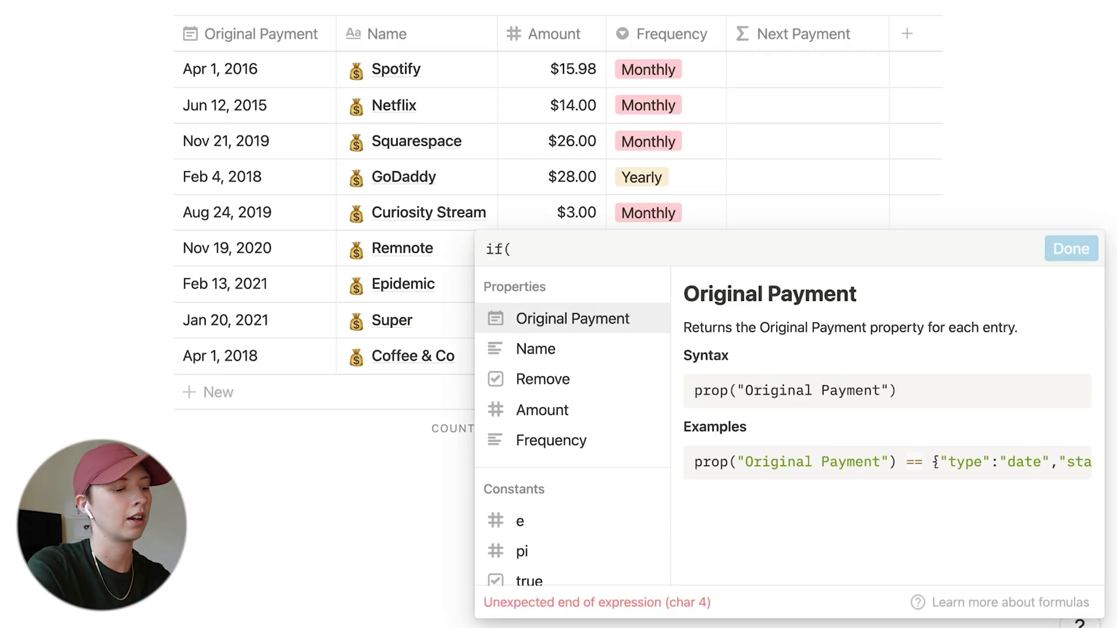
click(561, 443)
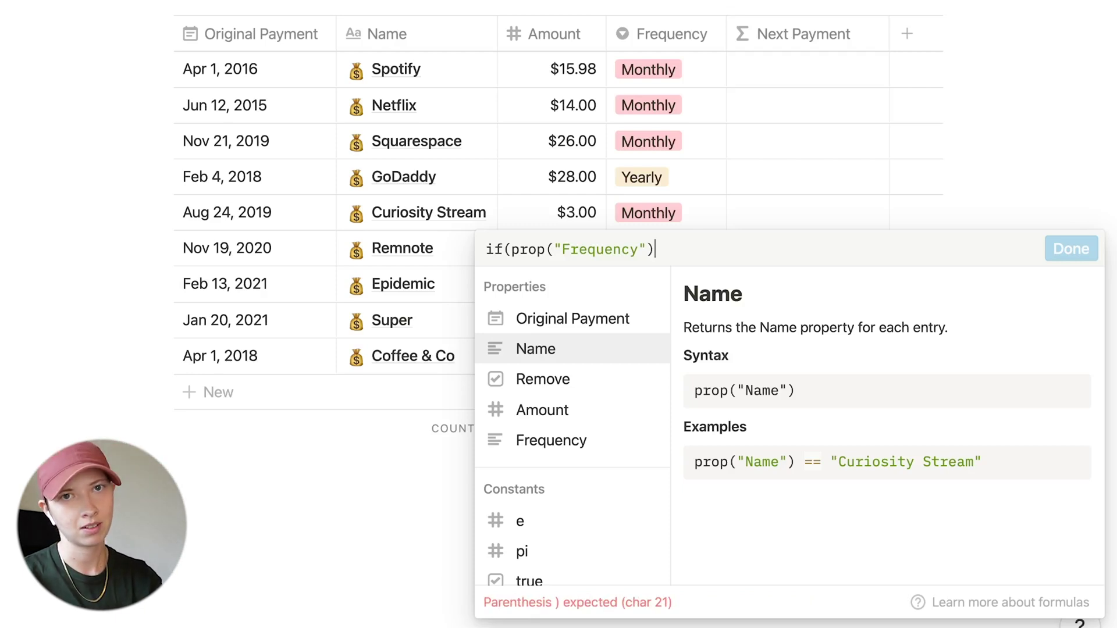
text(== "")
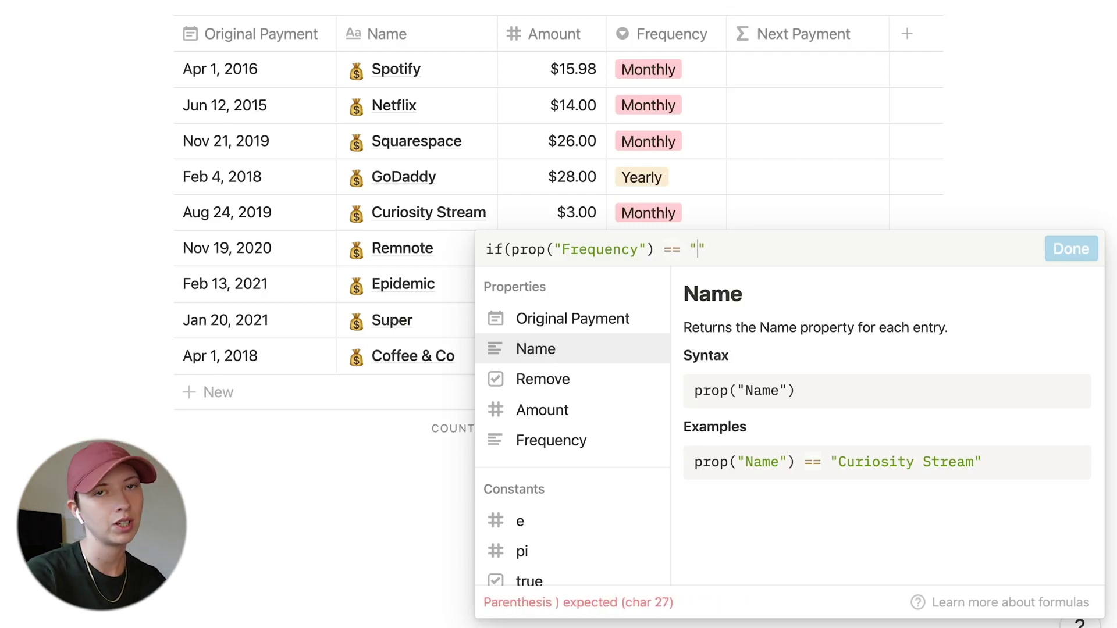
text(Monthly)
text(, )
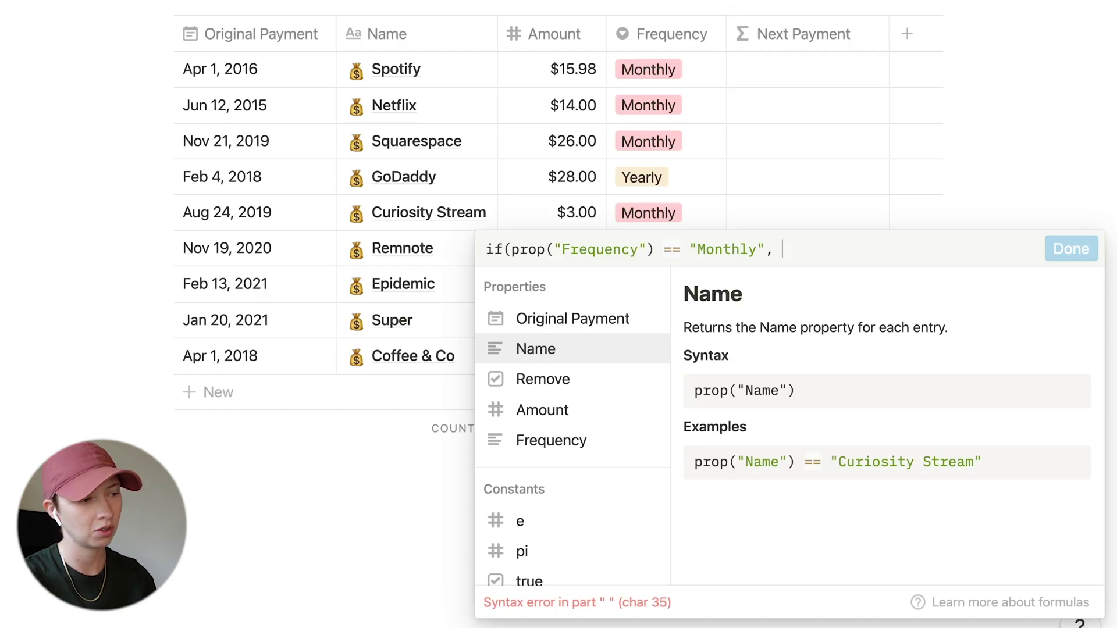
Complete the if formula with dateAdd(prop("Original Payment"), 3, "days") as the true result and now() as the false result
text(dateAdd()
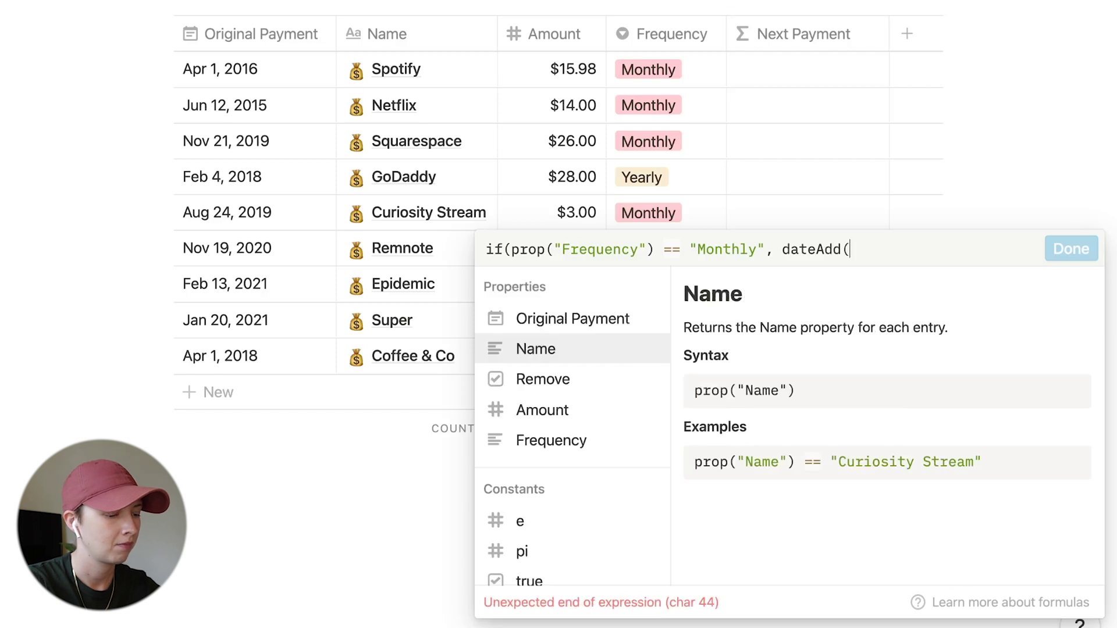
text(prop)
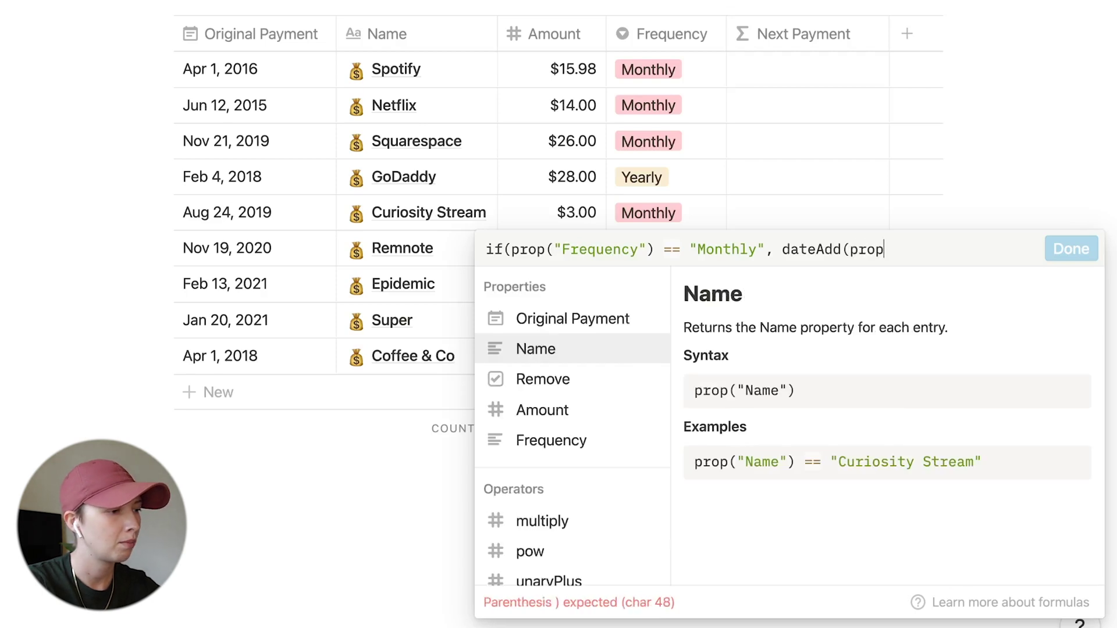
click(578, 318)
text(,)
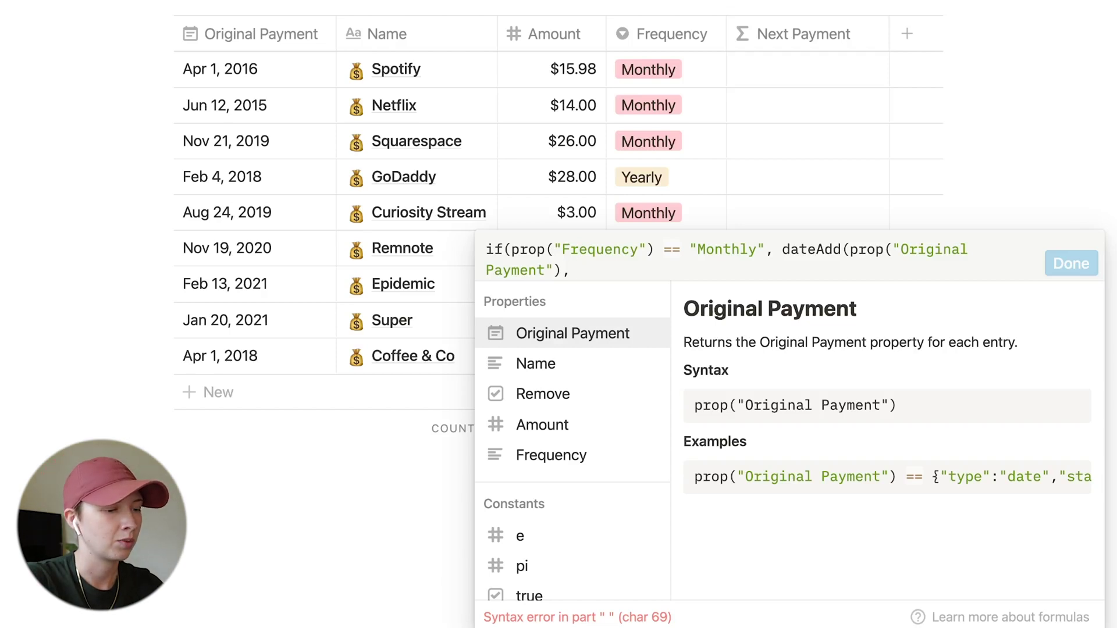
text(3, "days")
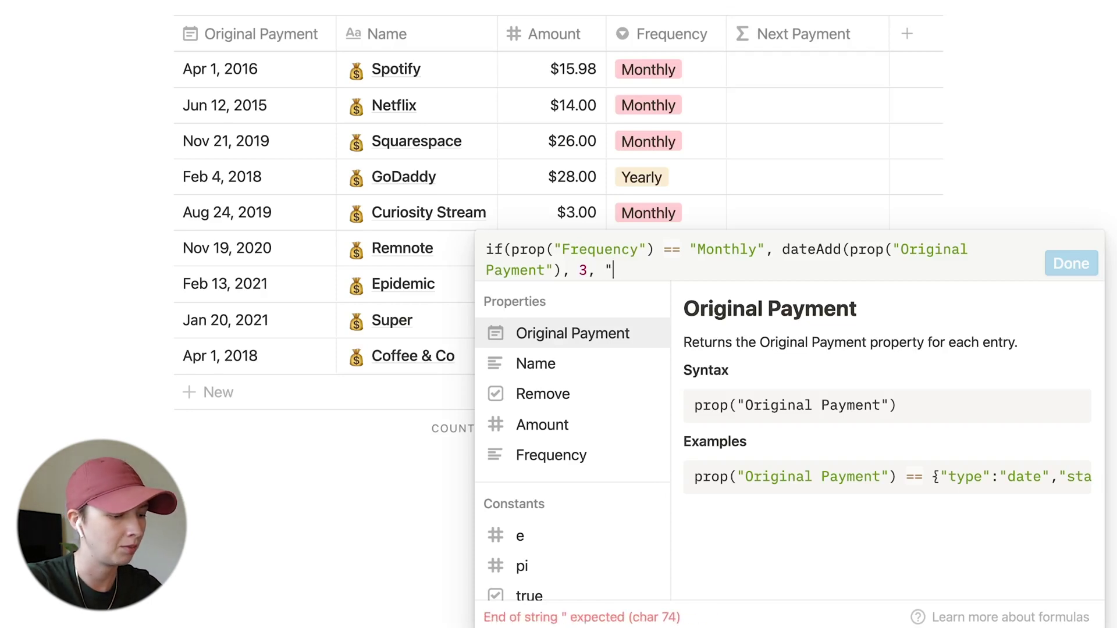
text(), now())
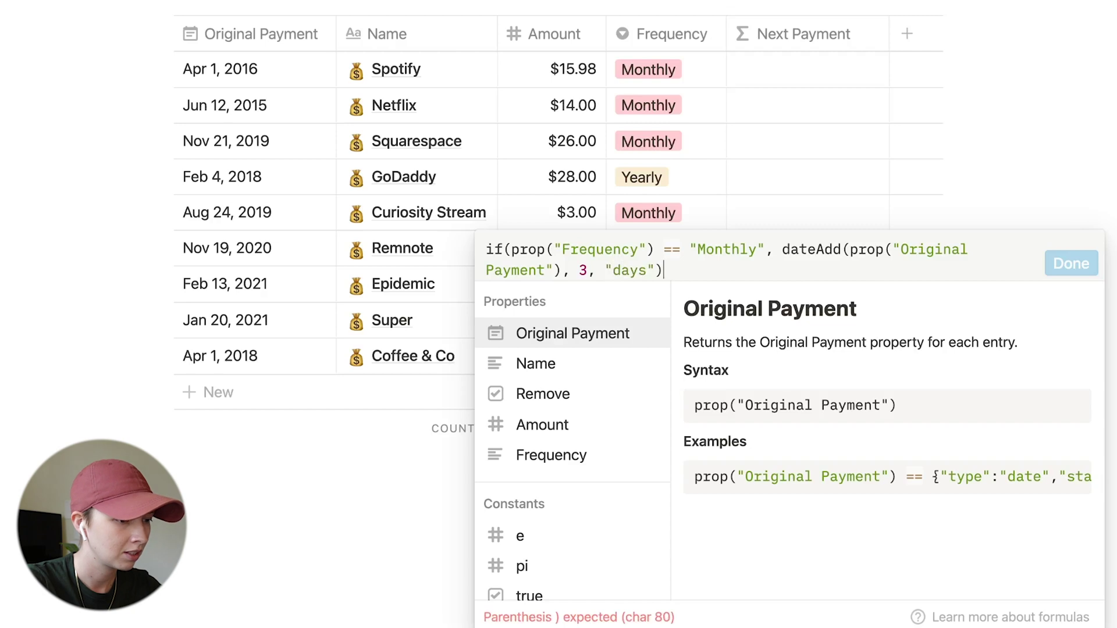
text())
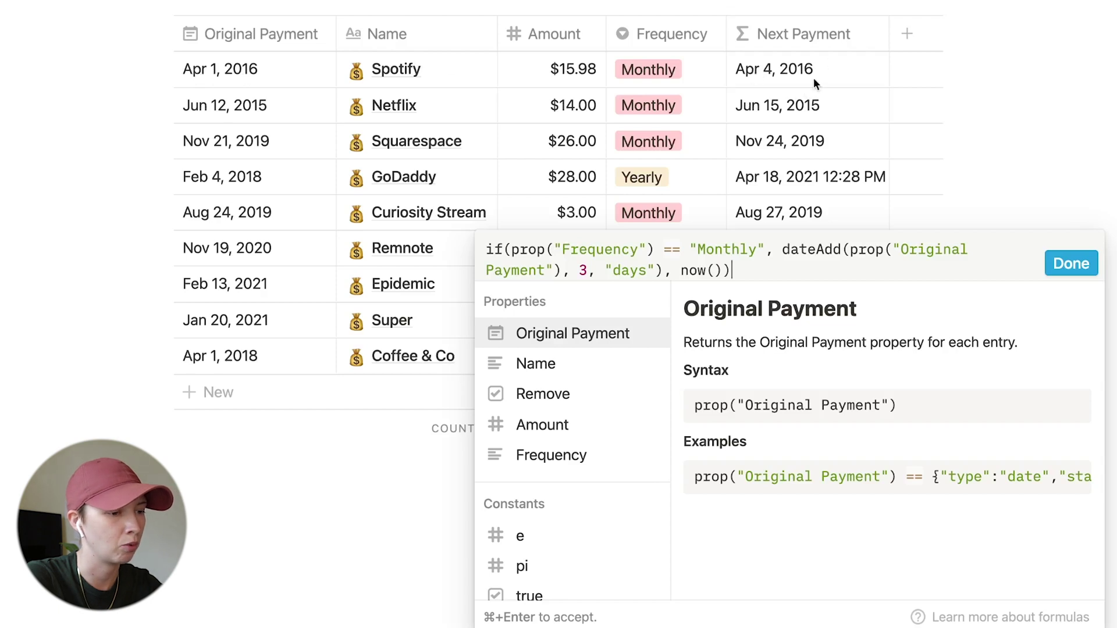
drag(724, 271, 679, 274)
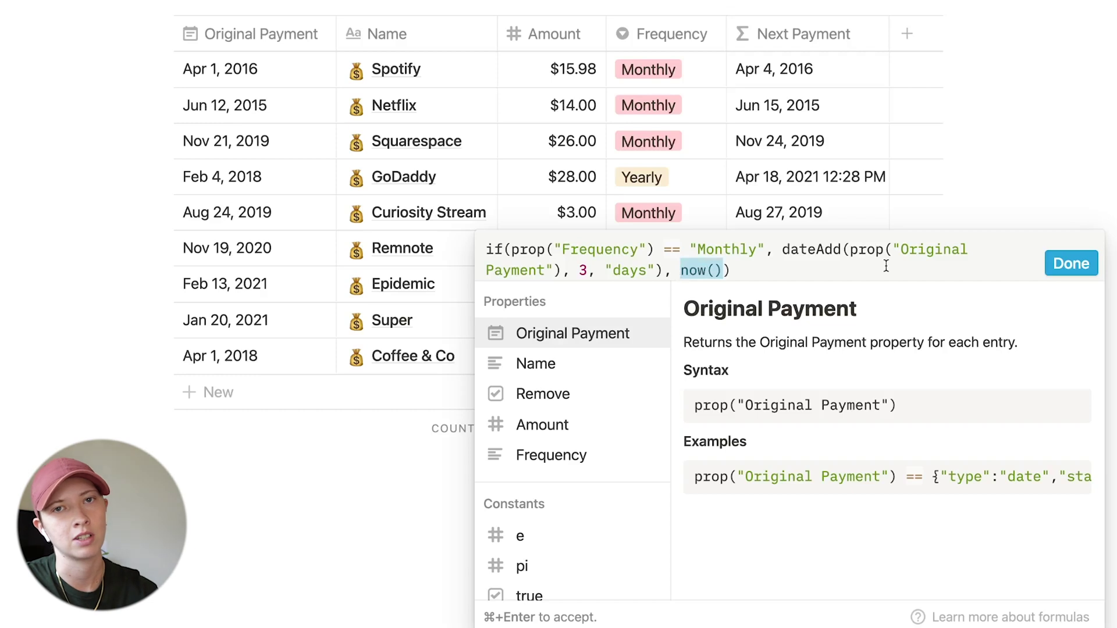
click(579, 264)
drag(554, 250, 799, 250)
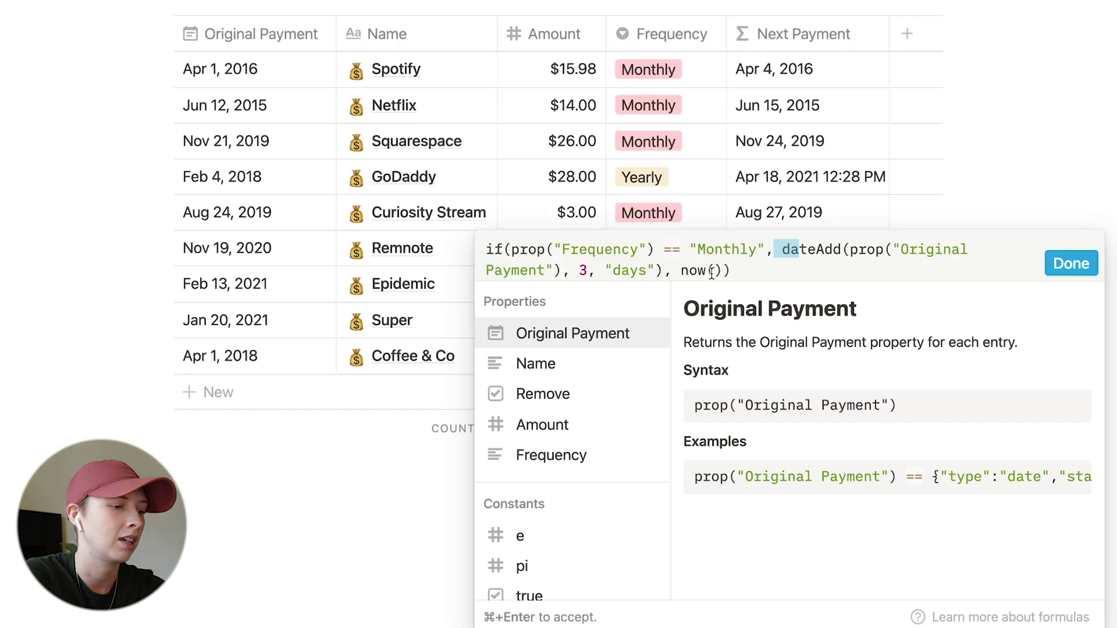
drag(724, 272, 673, 272)
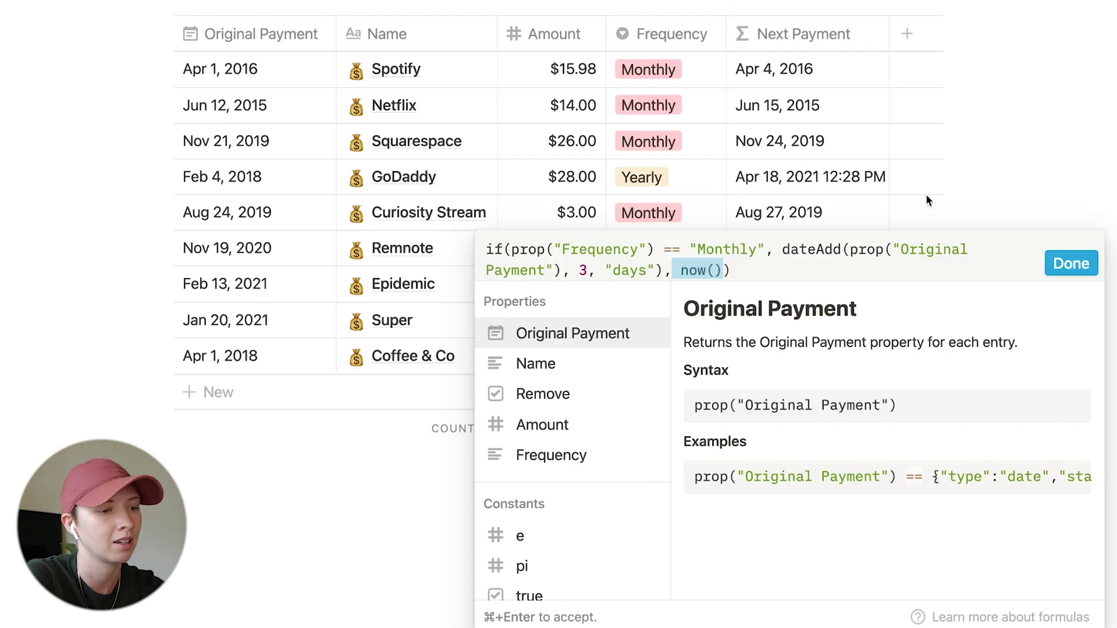
click(707, 271)
Replace the number 3 in the dateAdd function with dateBetween(now(), prop("Original Payment"), "months")
click(585, 270)
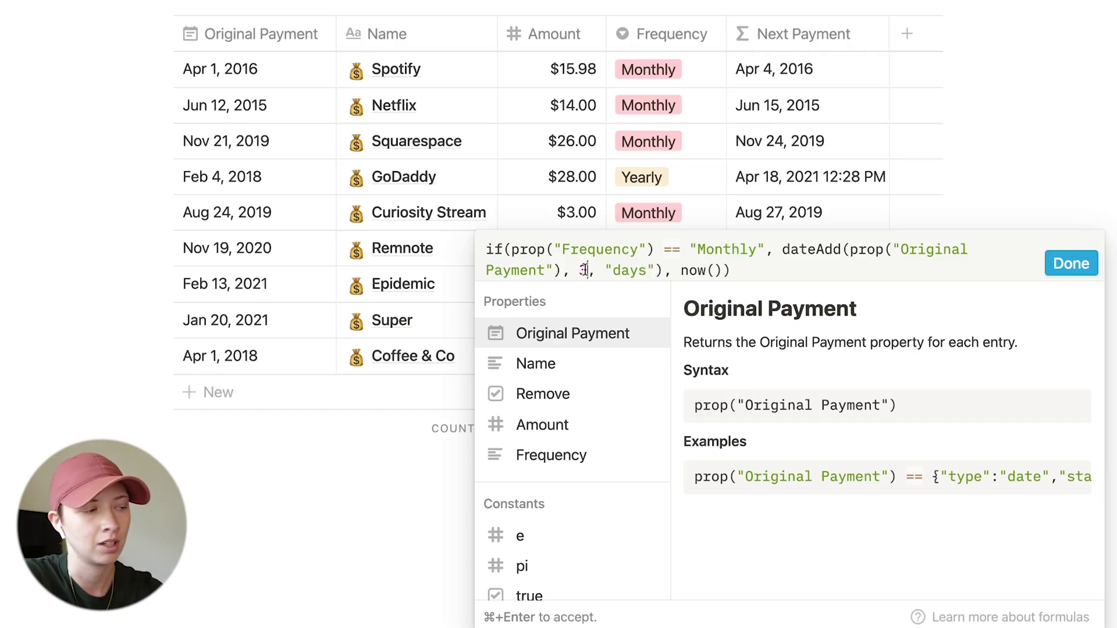
key(BackSpace)
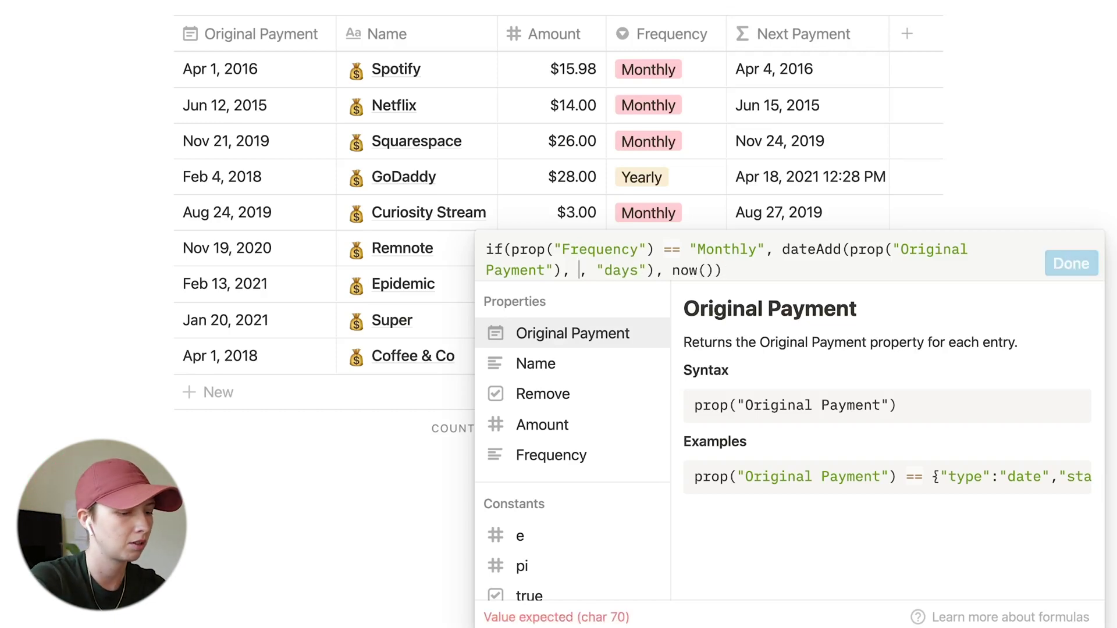
text(dateBetw)
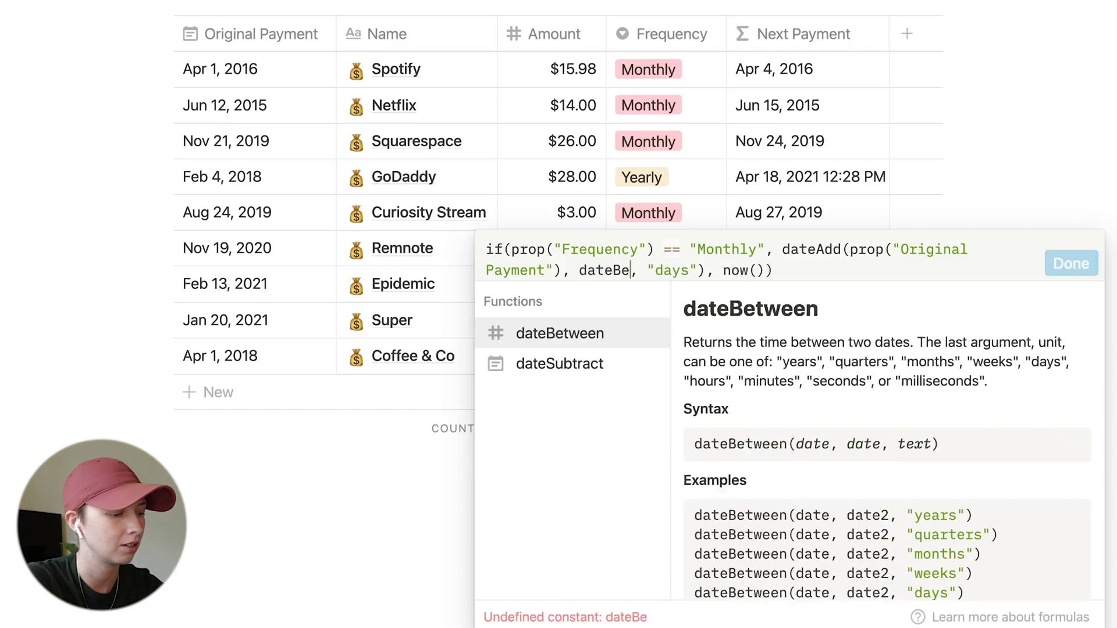
text(een(now)
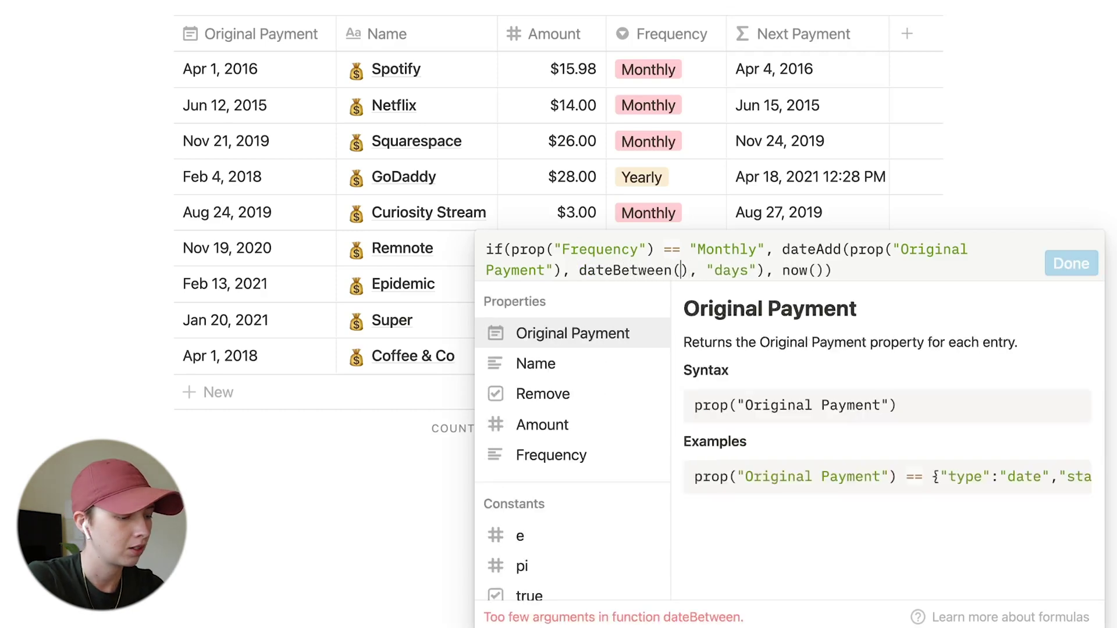
text(())
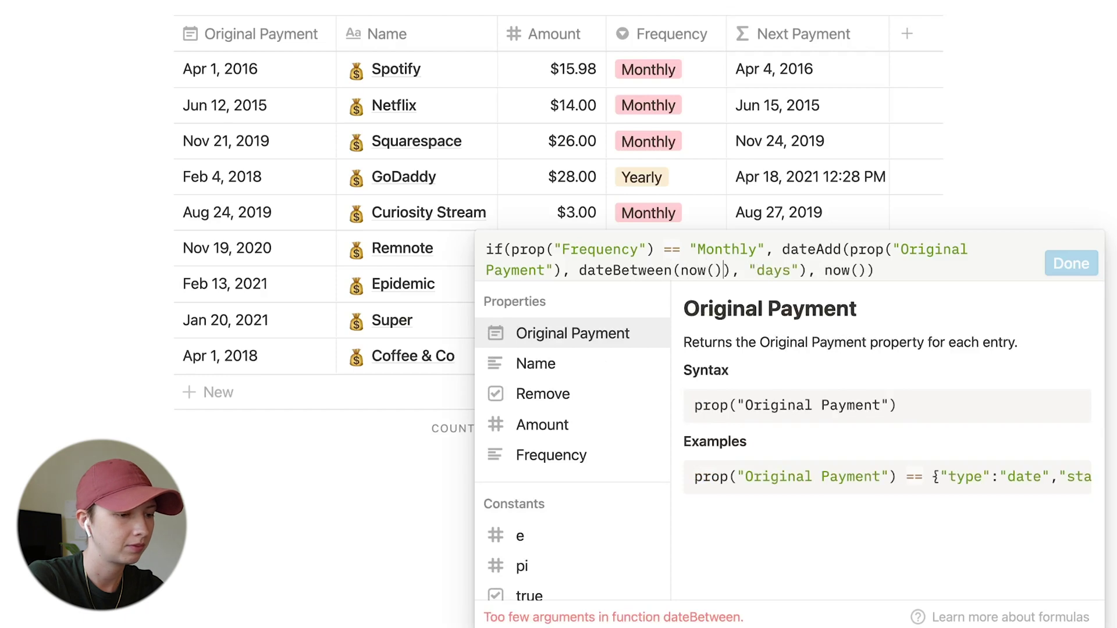
text(,)
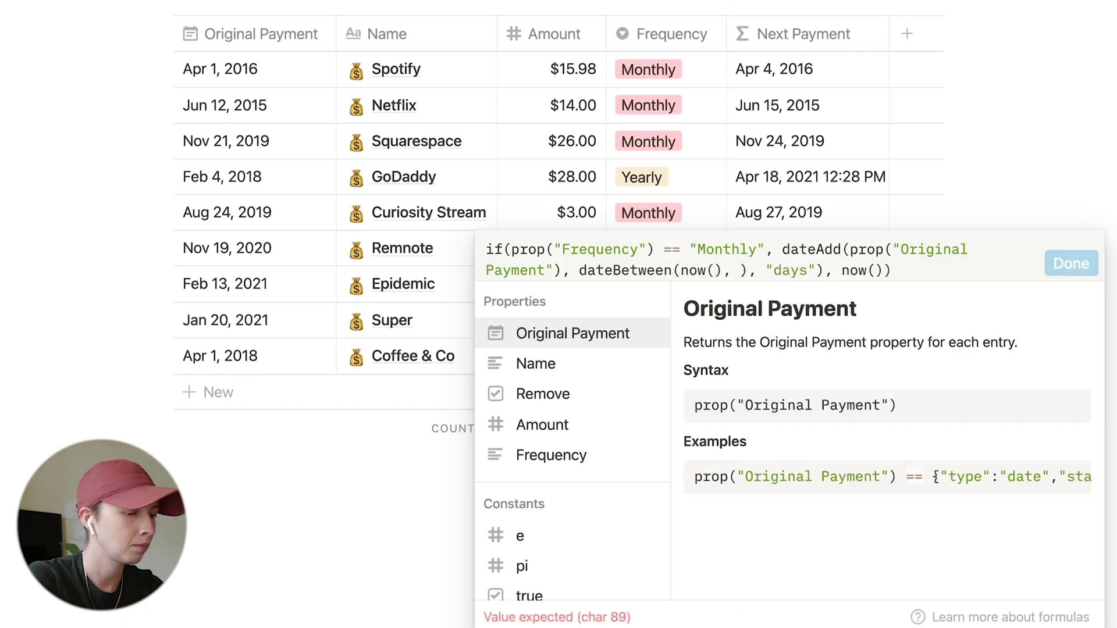
click(511, 333)
text(, "months)
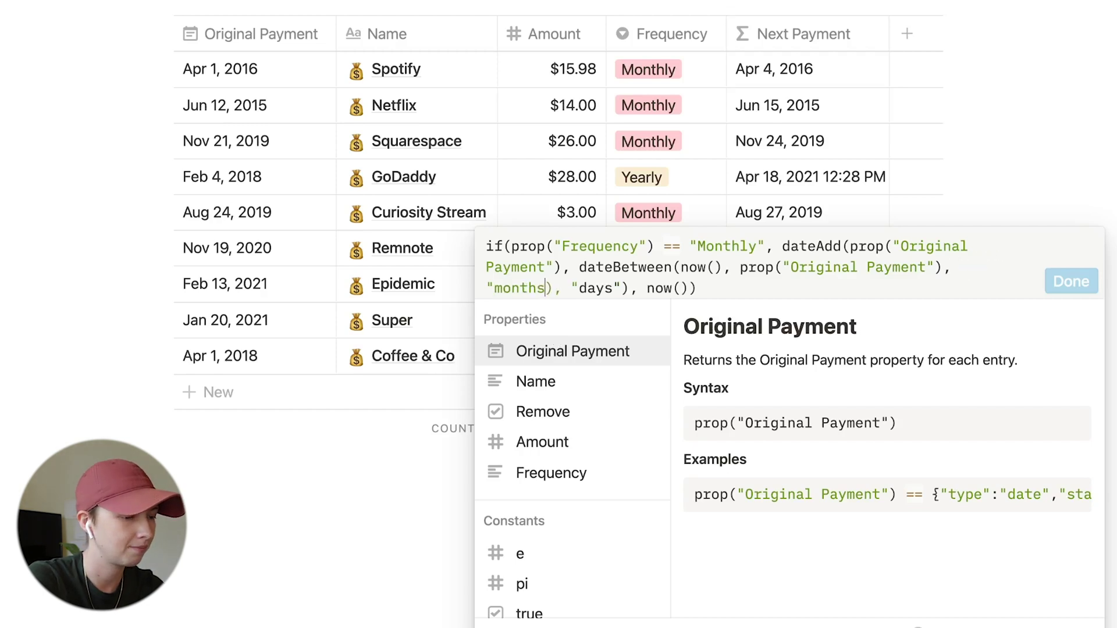
text(")
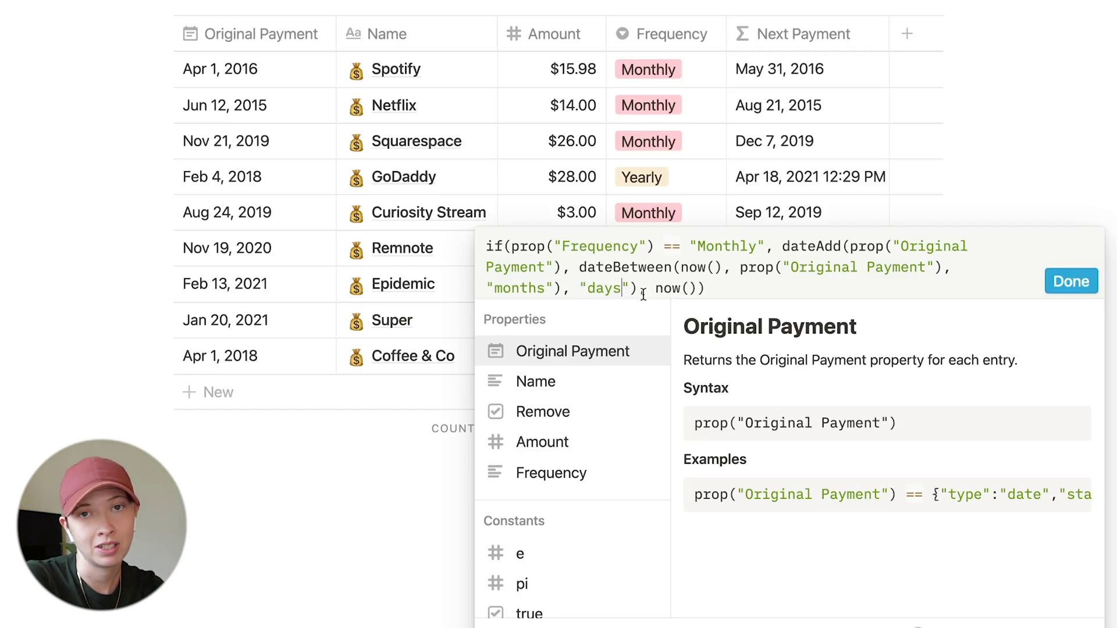
Set the dateAdd unit to "months" and add + 1 after the dateBetween function in the Next Payment formula
key(BackSpace)
key(BackSpace)
key(BackSpace)
key(BackSpace)
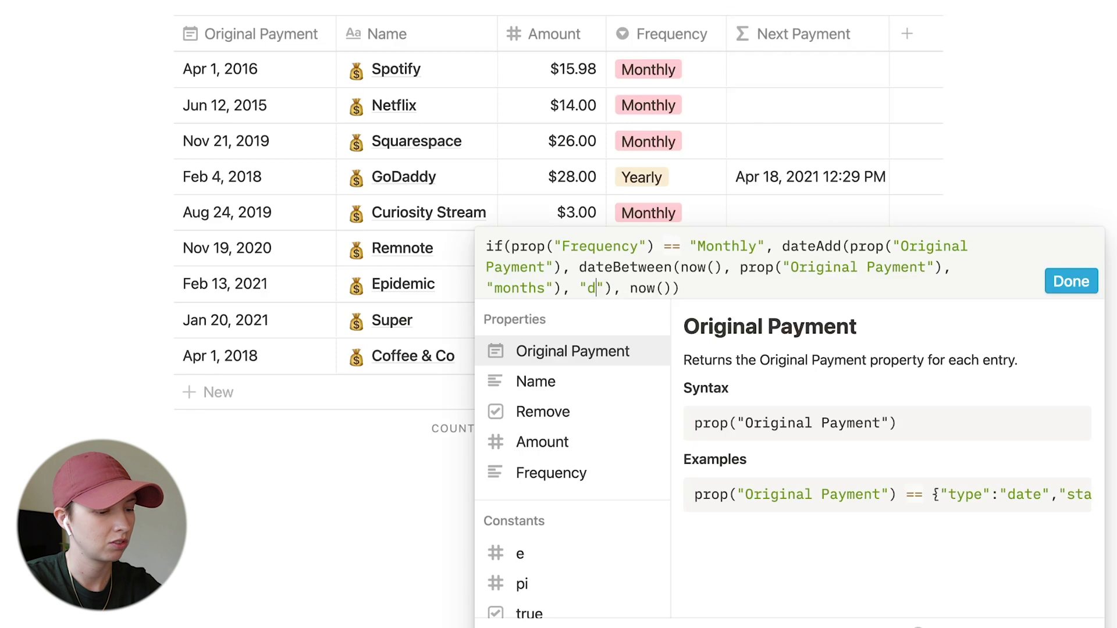
text(months)
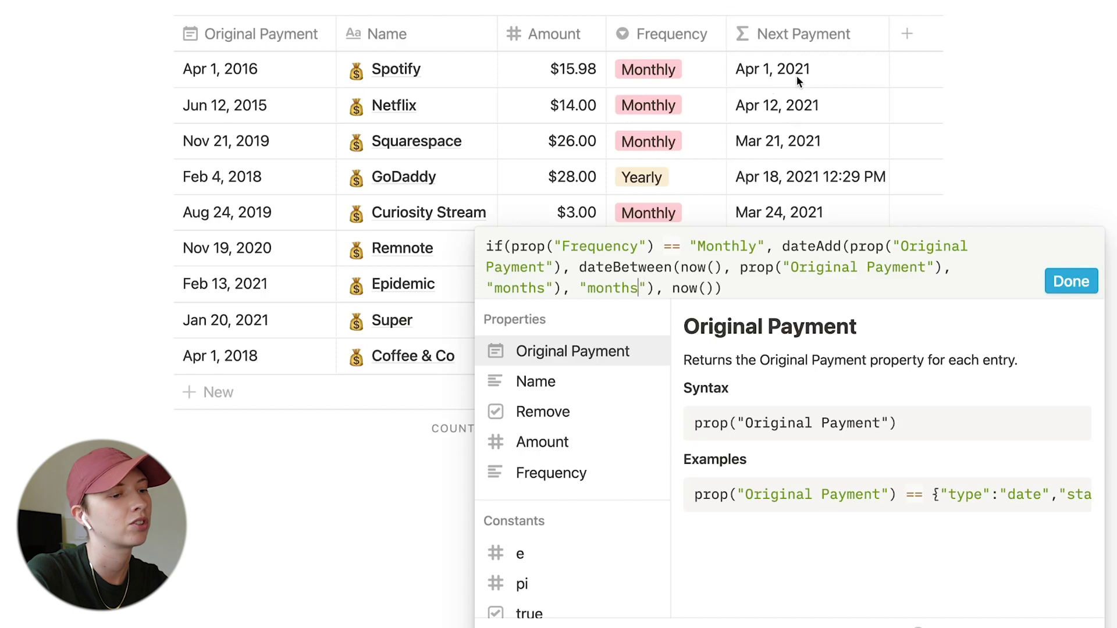
click(560, 288)
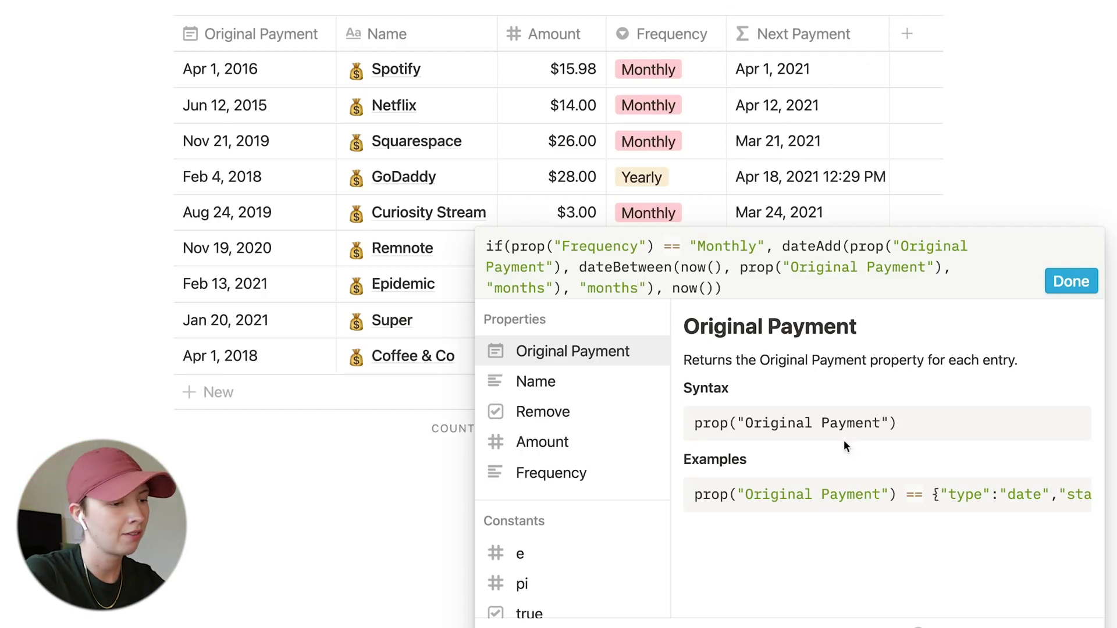
text(+ 1)
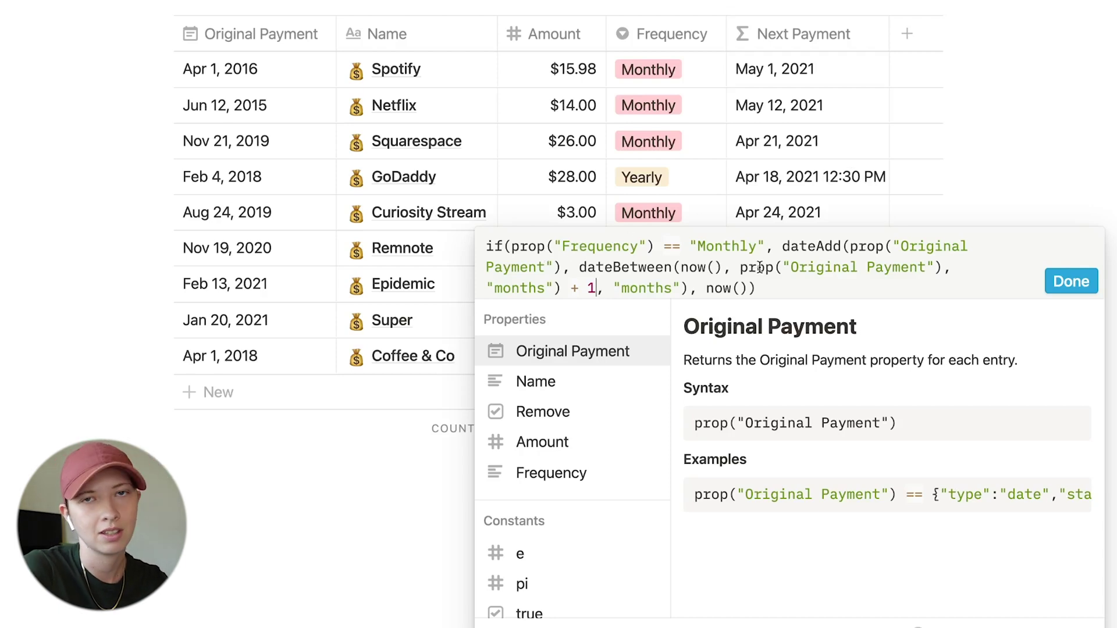
Insert a copy of the Monthly if condition and its dateAdd result before now(), and set the copy's frequency to "Yearly"
drag(486, 246, 686, 291)
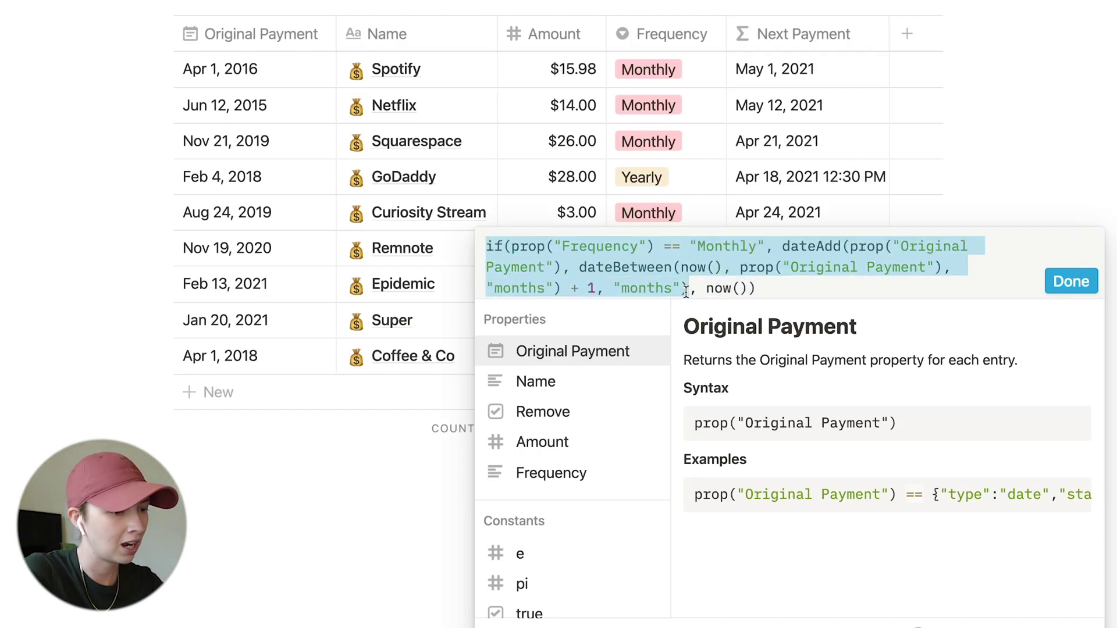
click(704, 290)
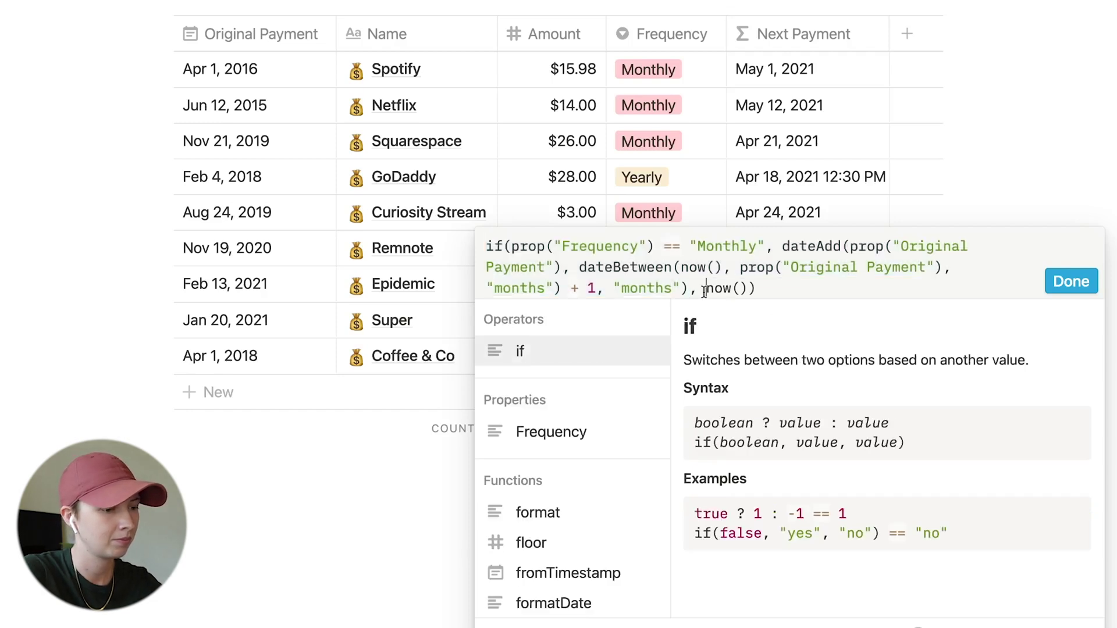
text(if(prop("Frequency") == "Monthly", dateAdd(prop("Original Payment"), dateBetween(now(), prop("Original Payment"), "months") + 1, "months"),)
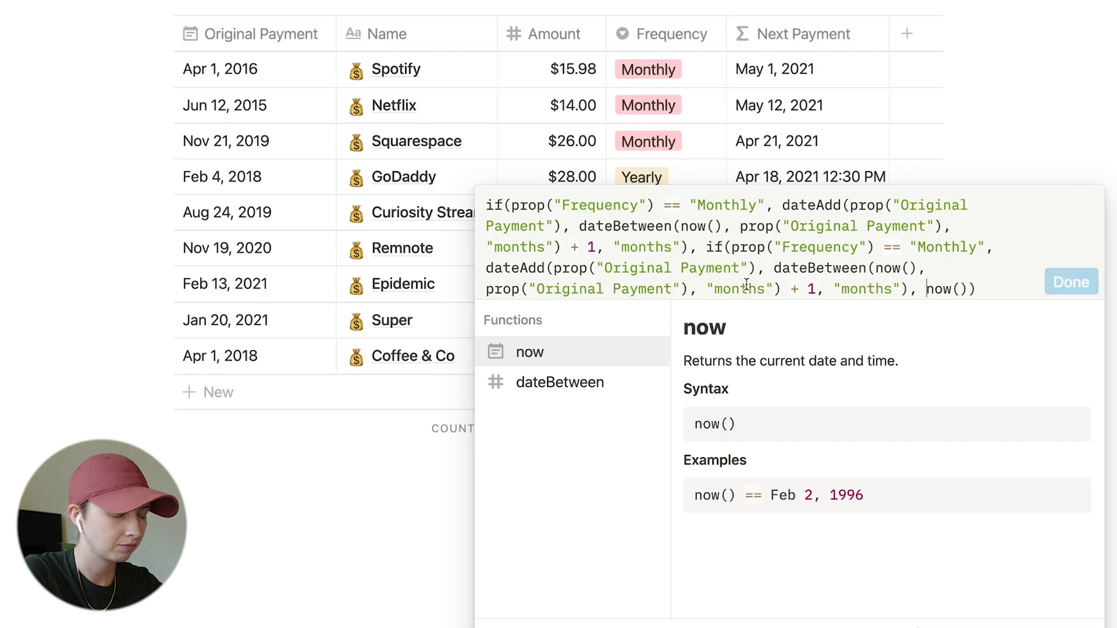
double_click(919, 247)
text(Yearly)
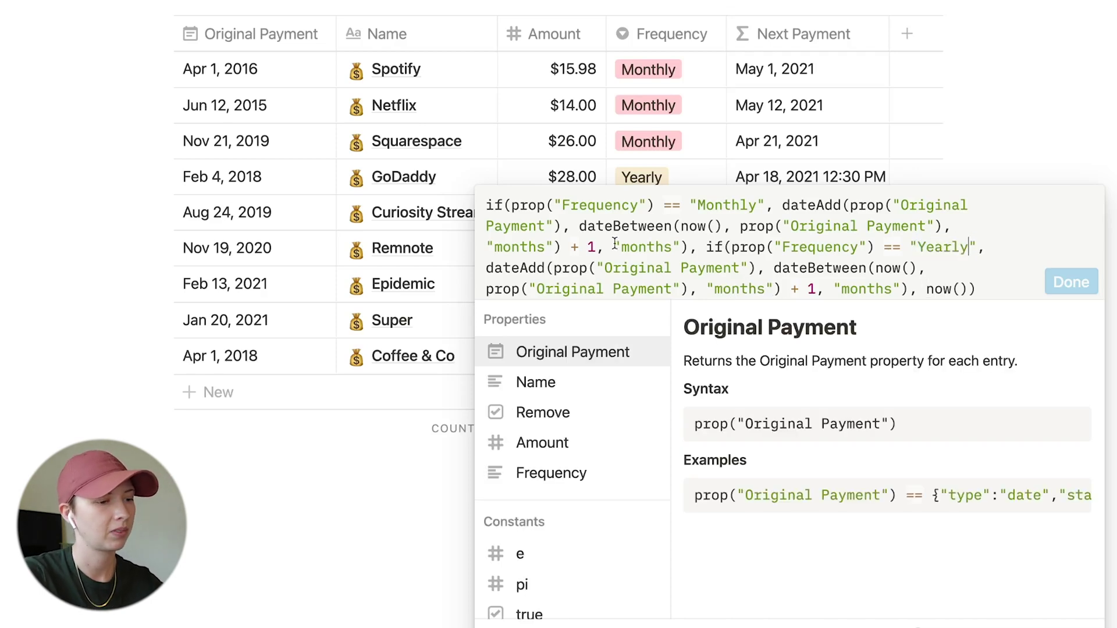
Set both date units in the Yearly condition to "years", then add the missing closing parenthesis and accept the formula
click(586, 268)
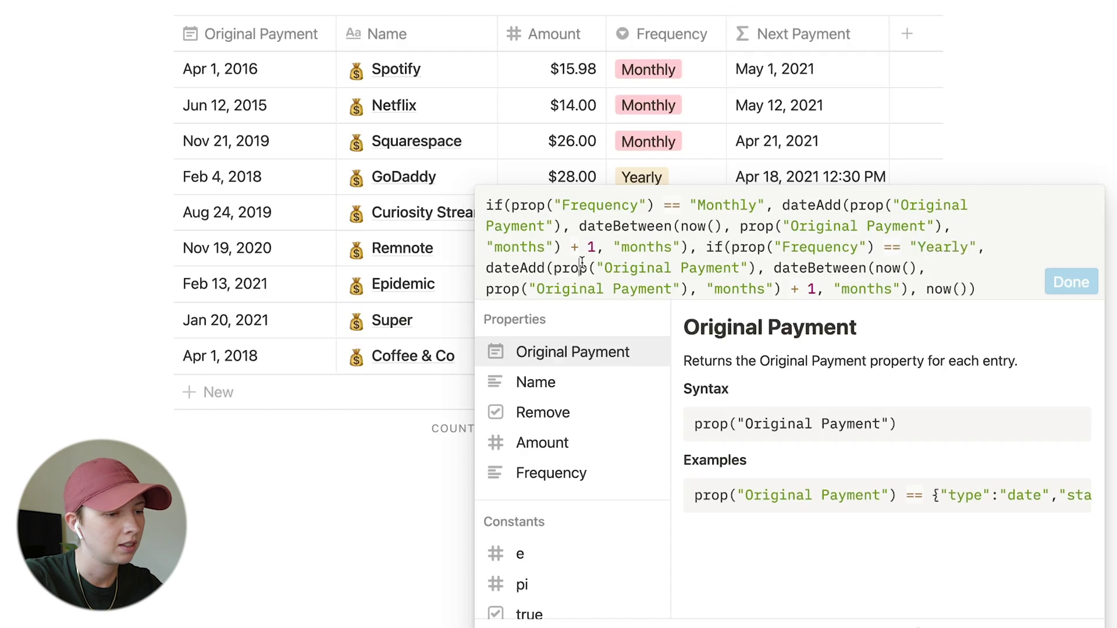
double_click(761, 291)
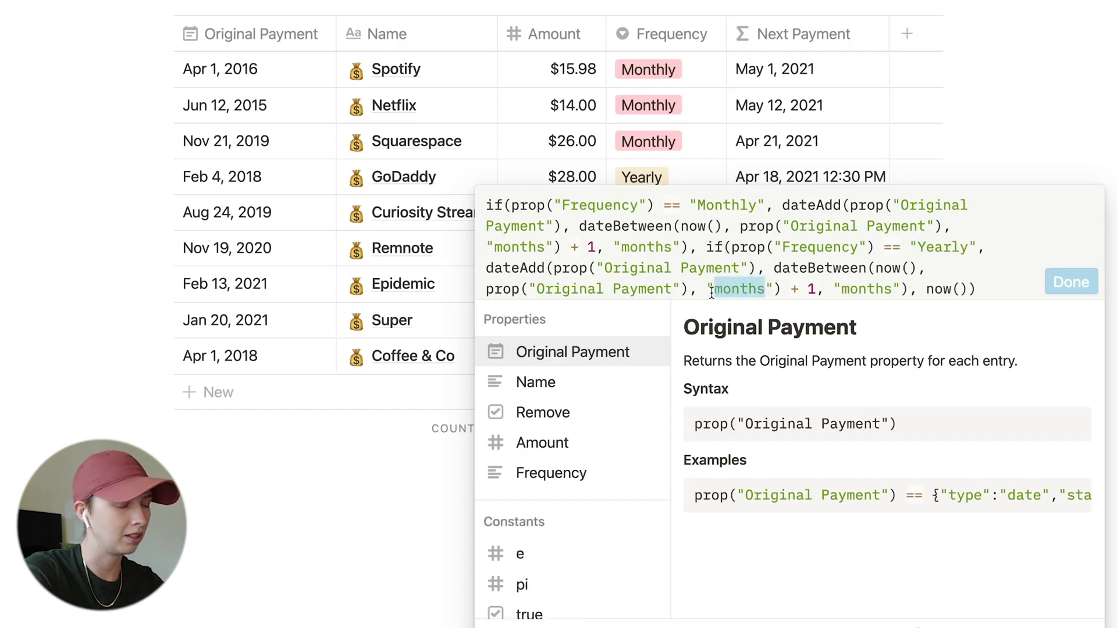
text(years)
drag(884, 288, 812, 289)
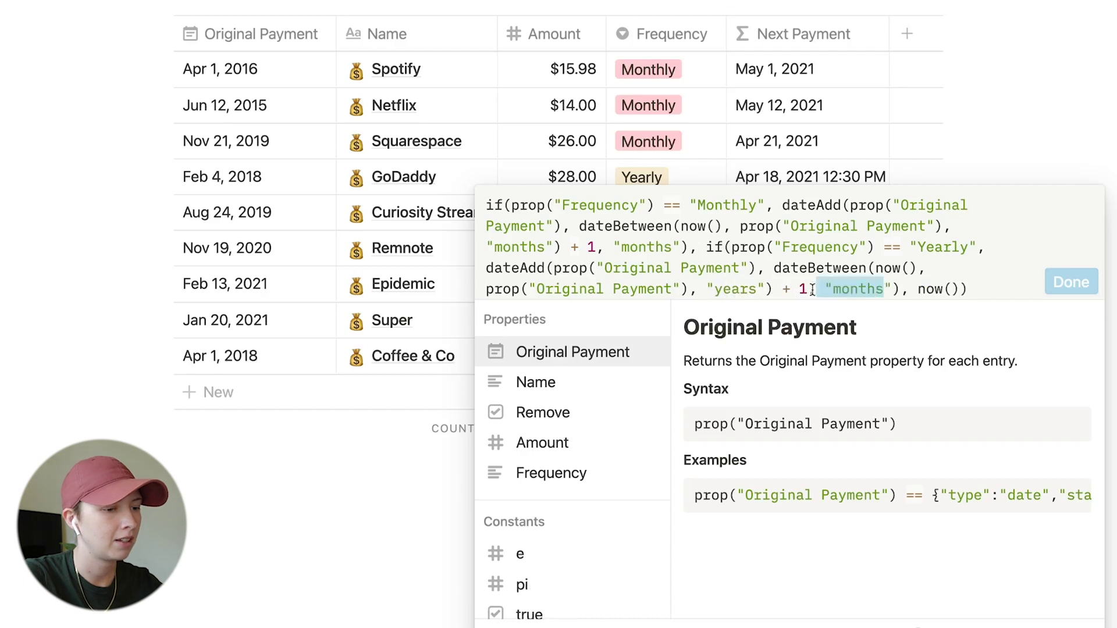
key(BackSpace)
key(BackSpace)
text(years)
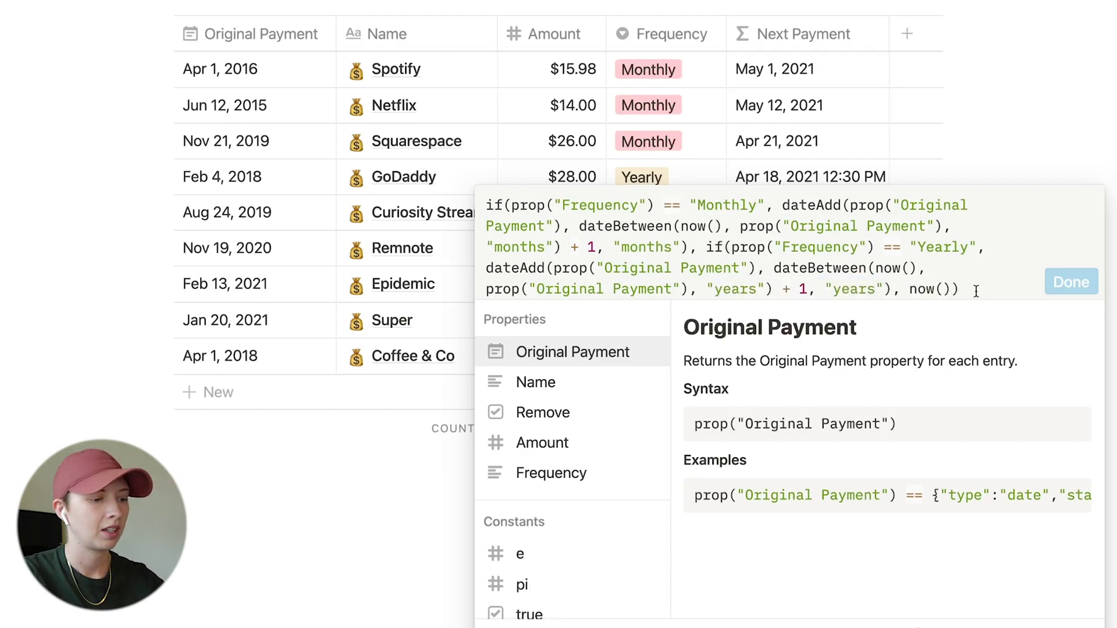
scroll(667, 487, down, 3)
scroll(667, 487, up, 3)
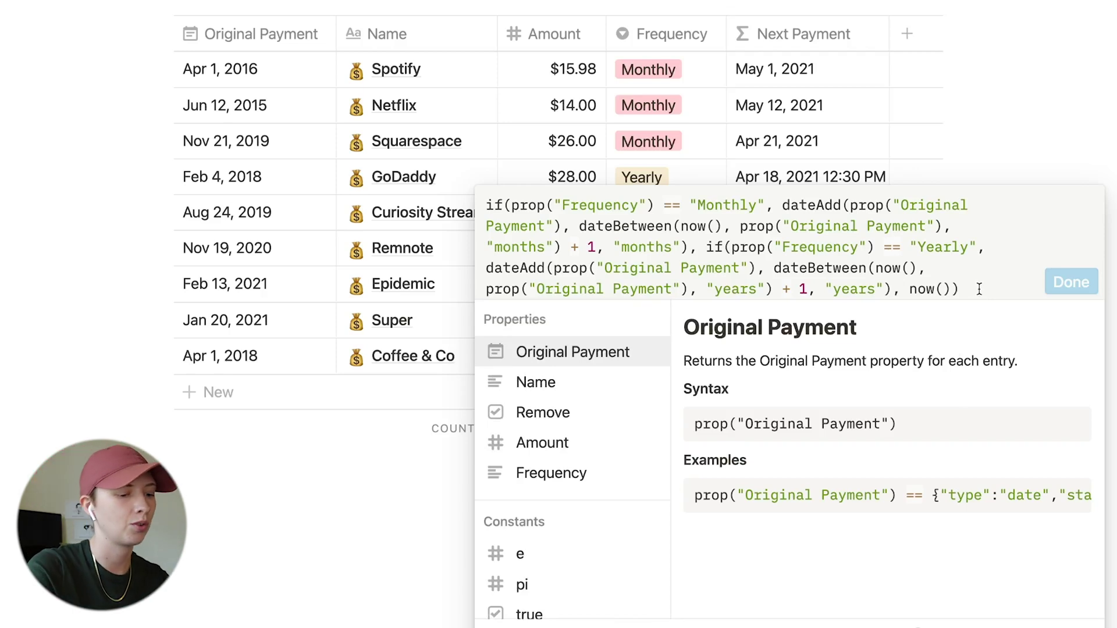
text())
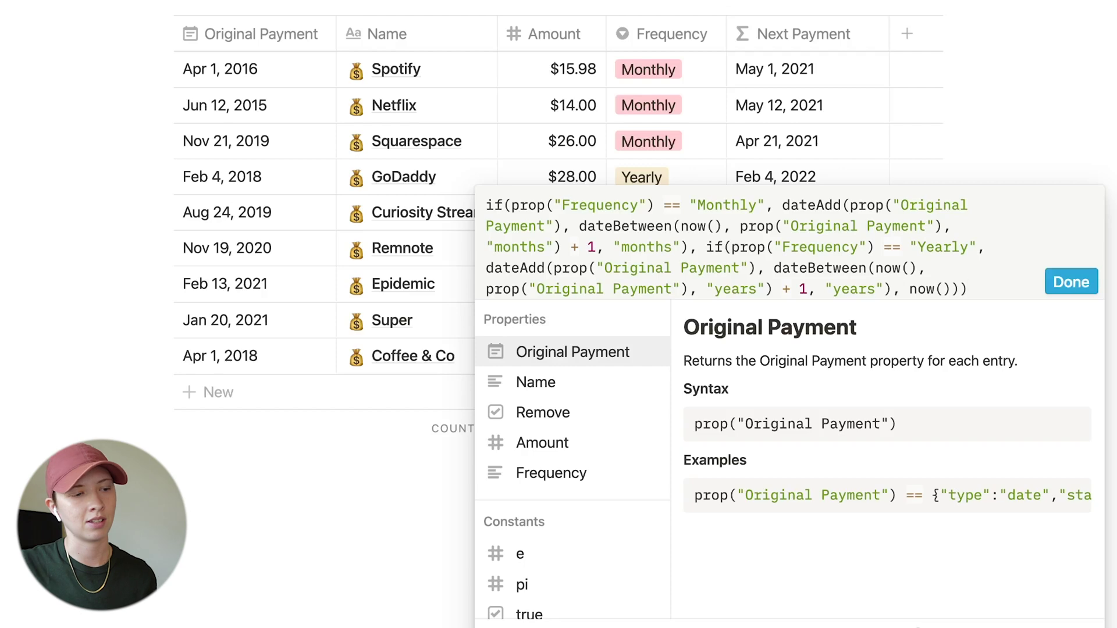
click(1071, 282)
Reopen the Next Payment formula and insert a copy of the Yearly if condition before now(), followed by a comma
scroll(883, 364, down, 2)
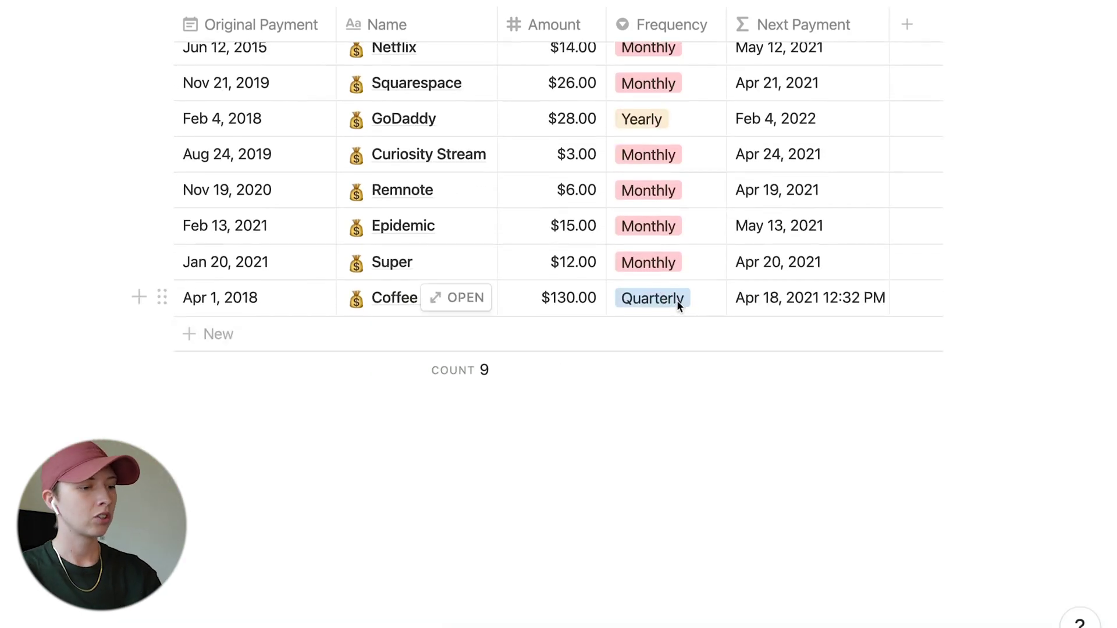
scroll(676, 302, up, 1)
scroll(675, 302, down, 2)
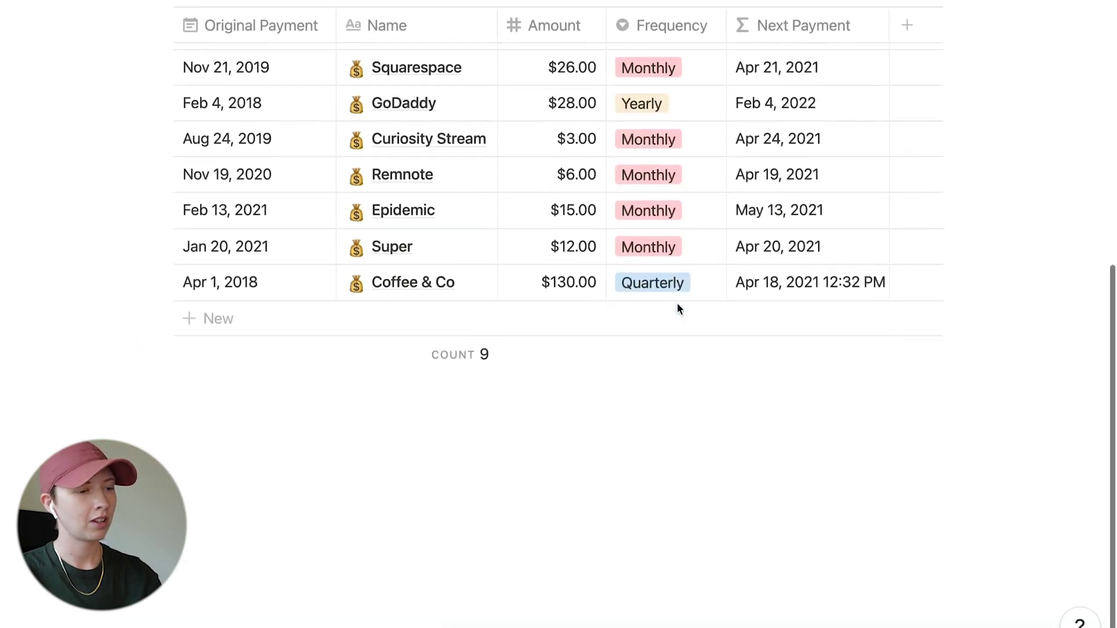
click(820, 285)
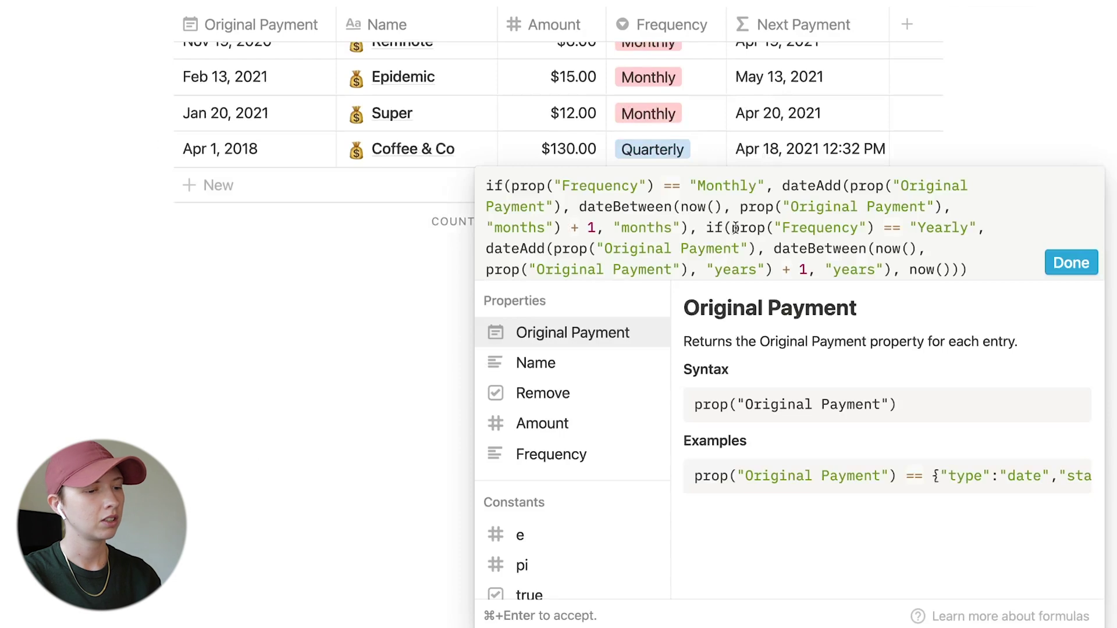
click(706, 232)
drag(708, 228, 892, 271)
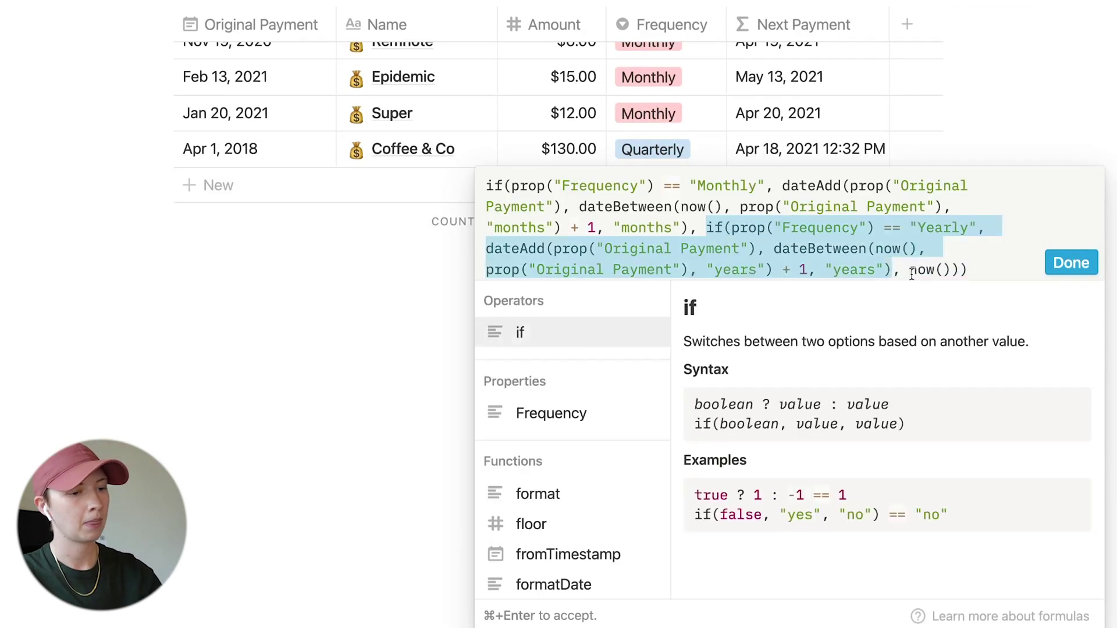
key(ctrl+c)
click(910, 271)
key(ctrl+v)
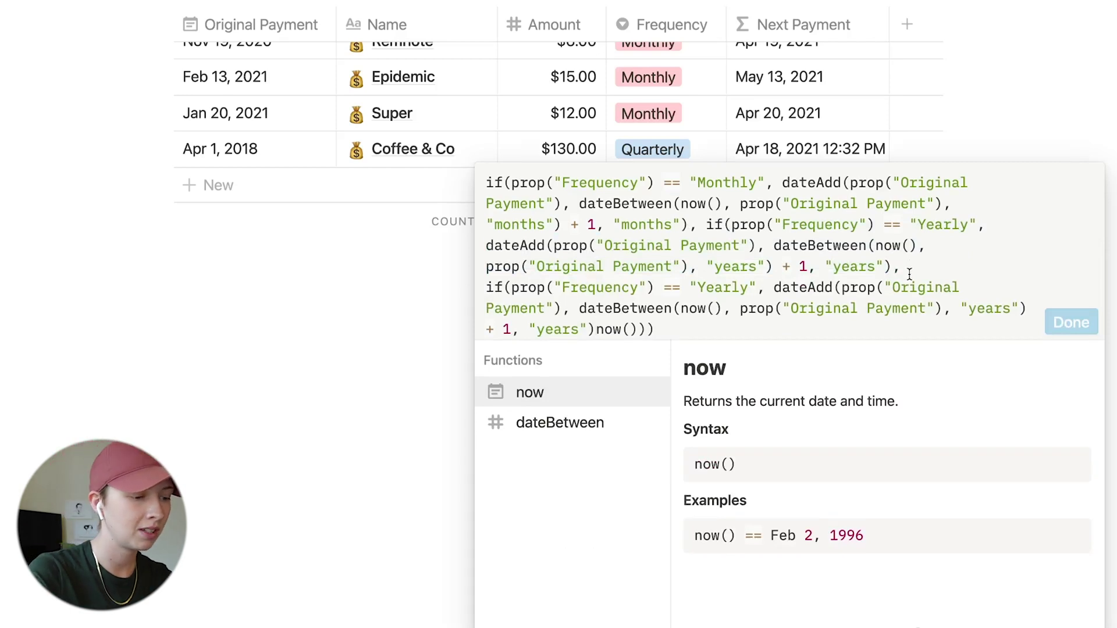
text(,)
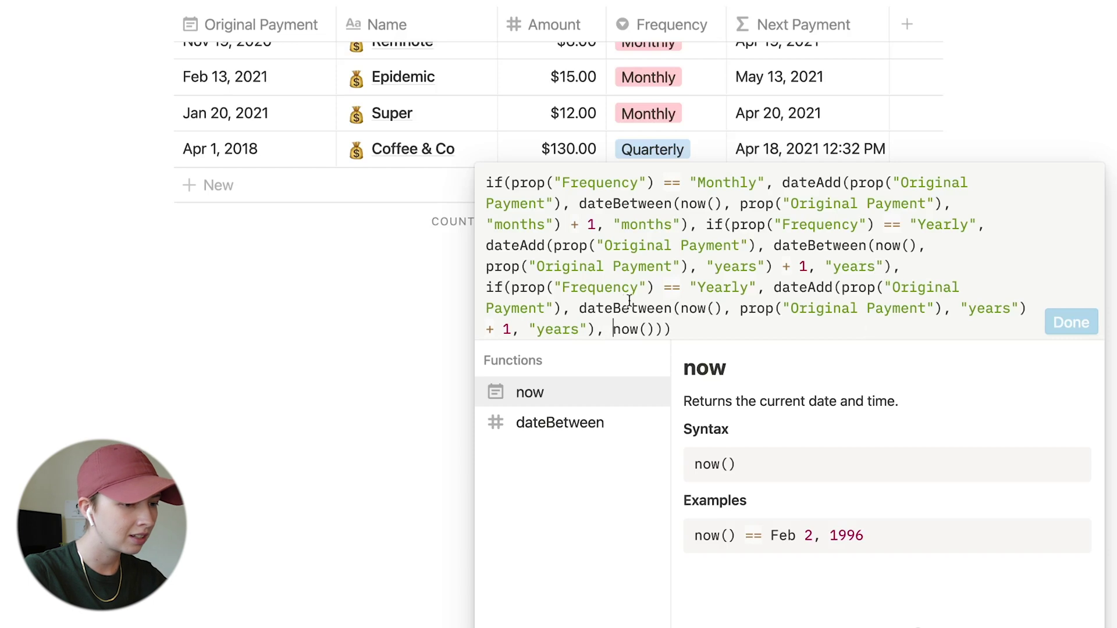
Adapt the copied condition to "Quarterly" with both date units as "quarters", and close the formula with another parenthesis
drag(751, 288, 697, 288)
text(Quar)
text(terly)
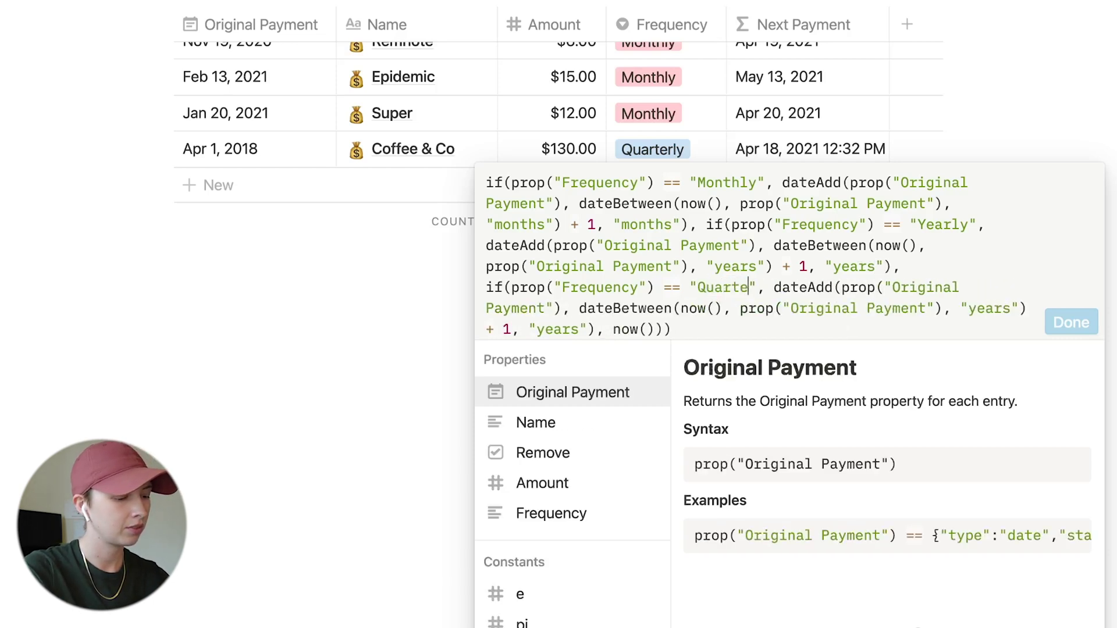
drag(1012, 308, 970, 310)
text(quarters)
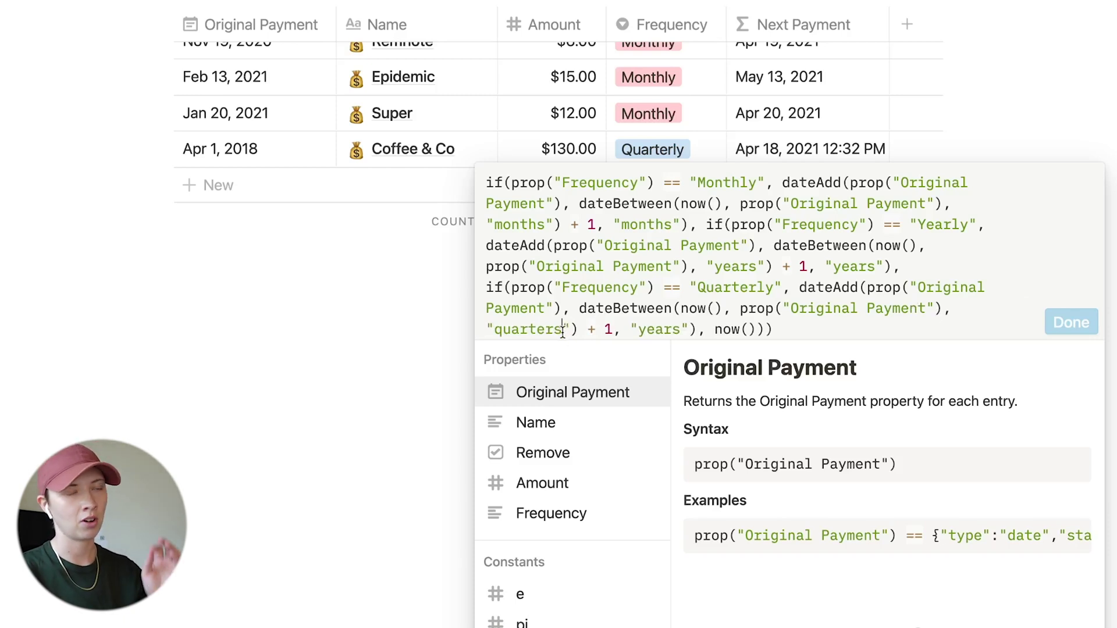
click(629, 329)
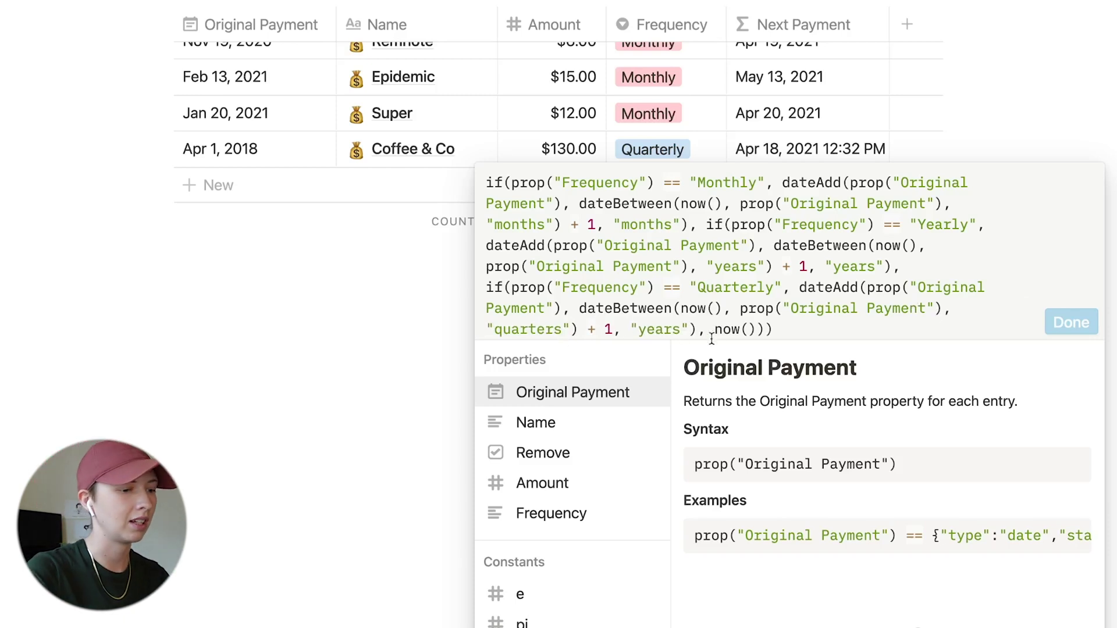
drag(680, 329, 640, 329)
text(quarters)
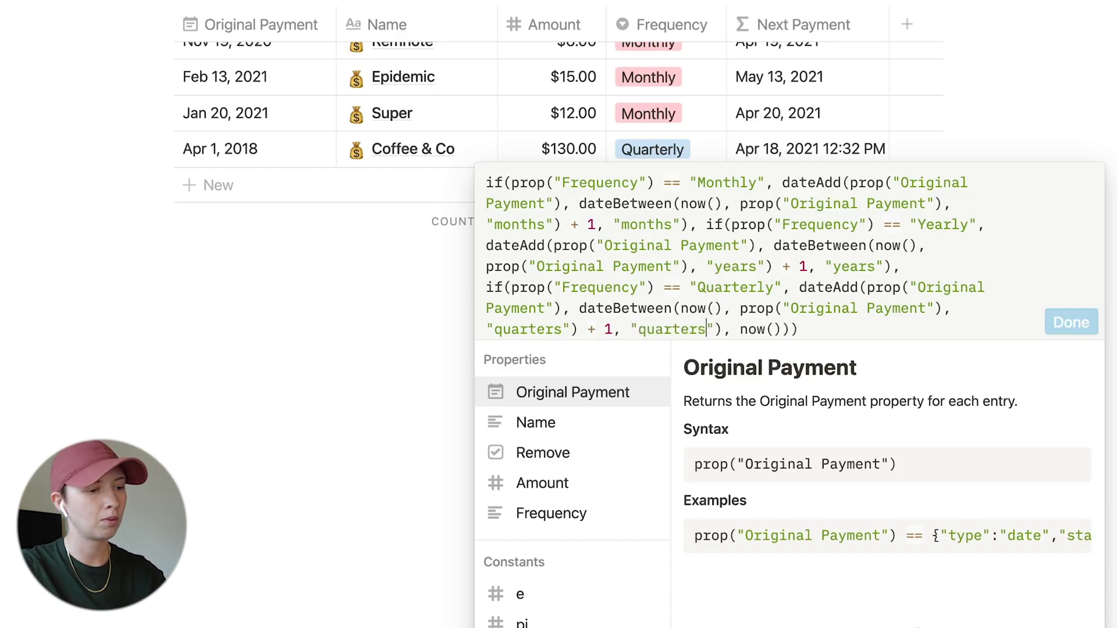
click(867, 330)
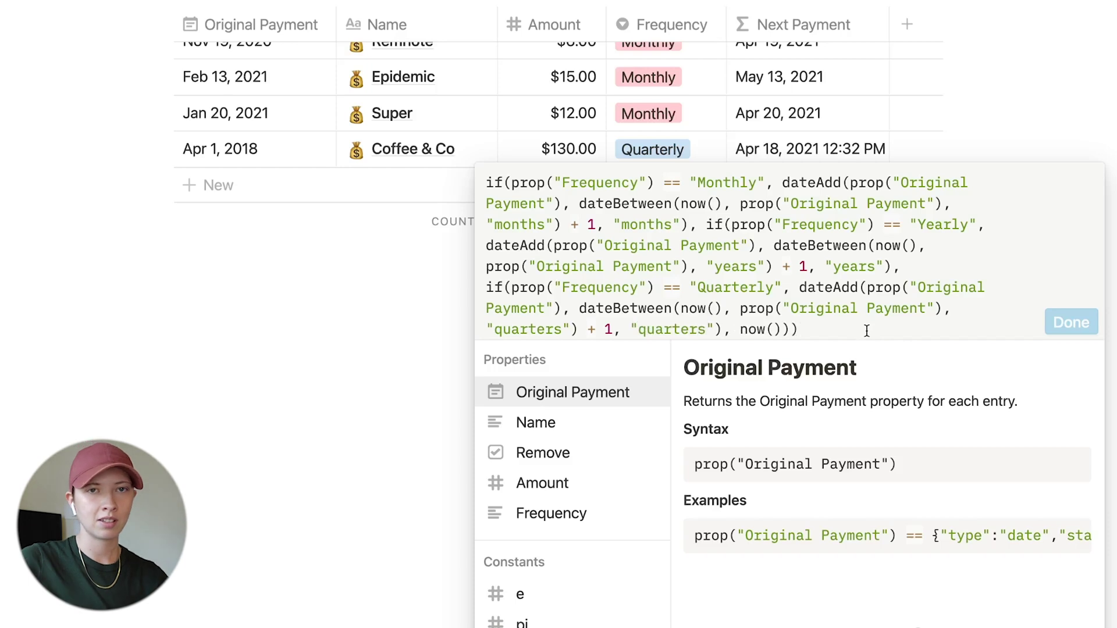
text())
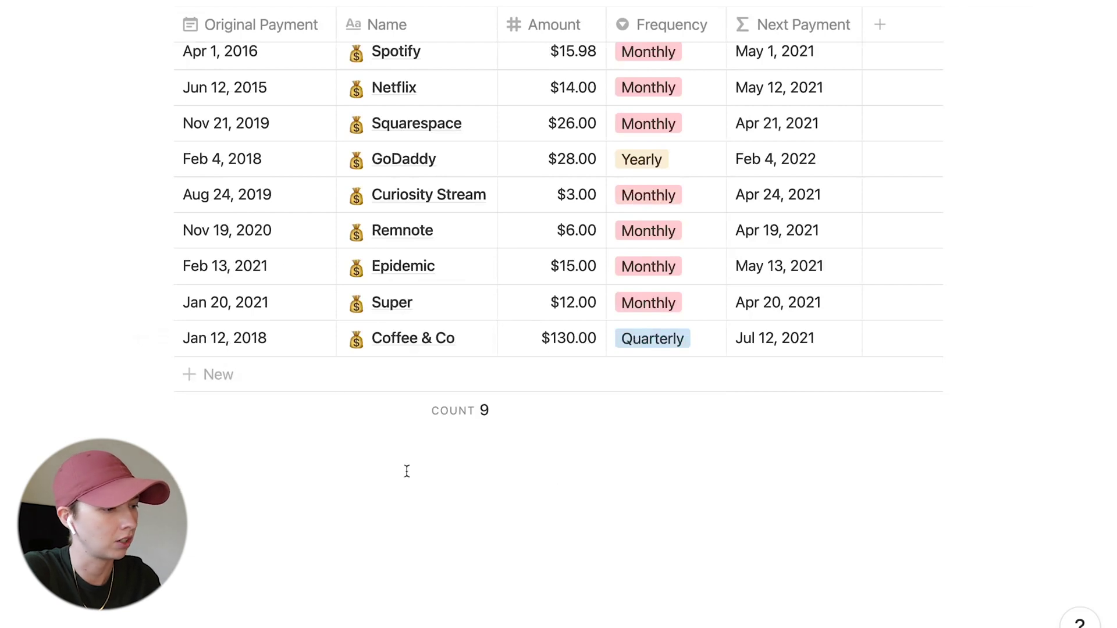
Add a new property named Test after Next Payment and set its type to Formula
mouse_move(244, 389)
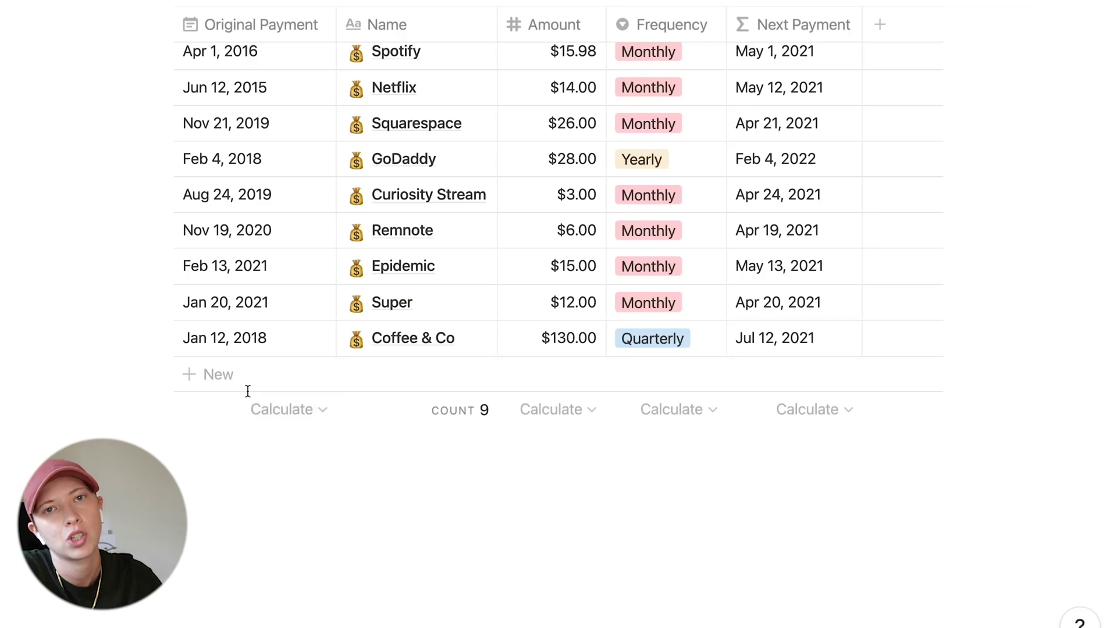
click(890, 33)
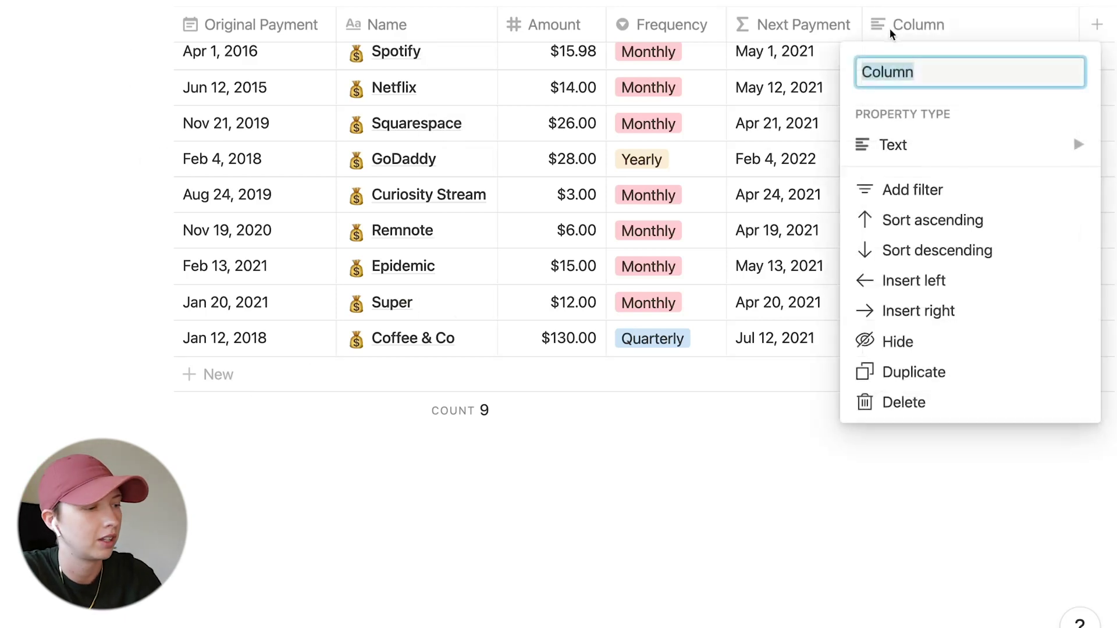
text(Test)
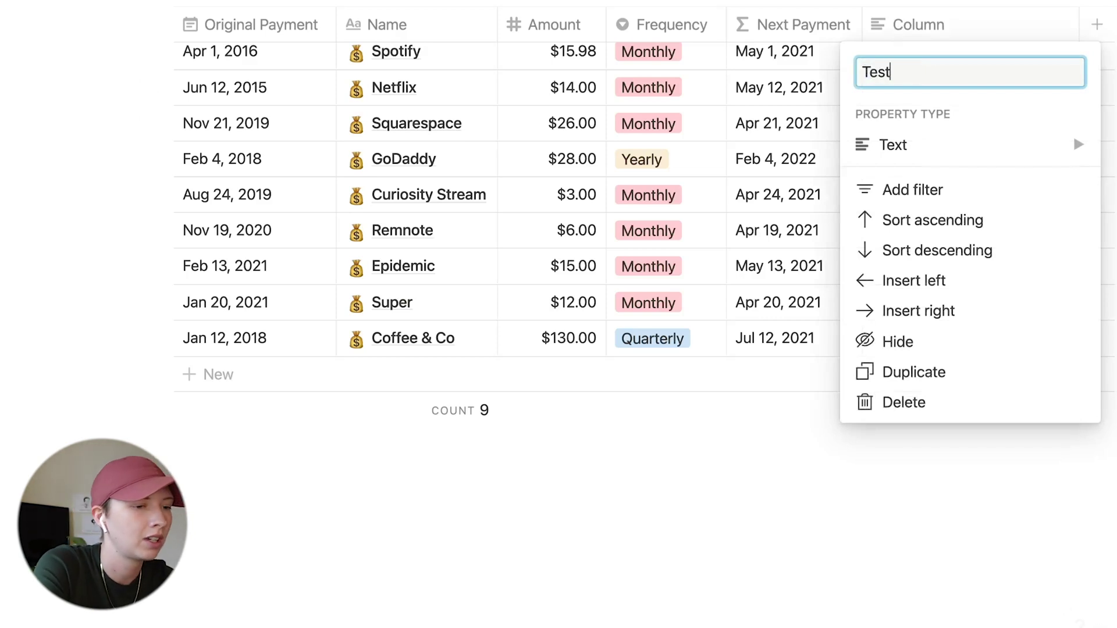
click(958, 150)
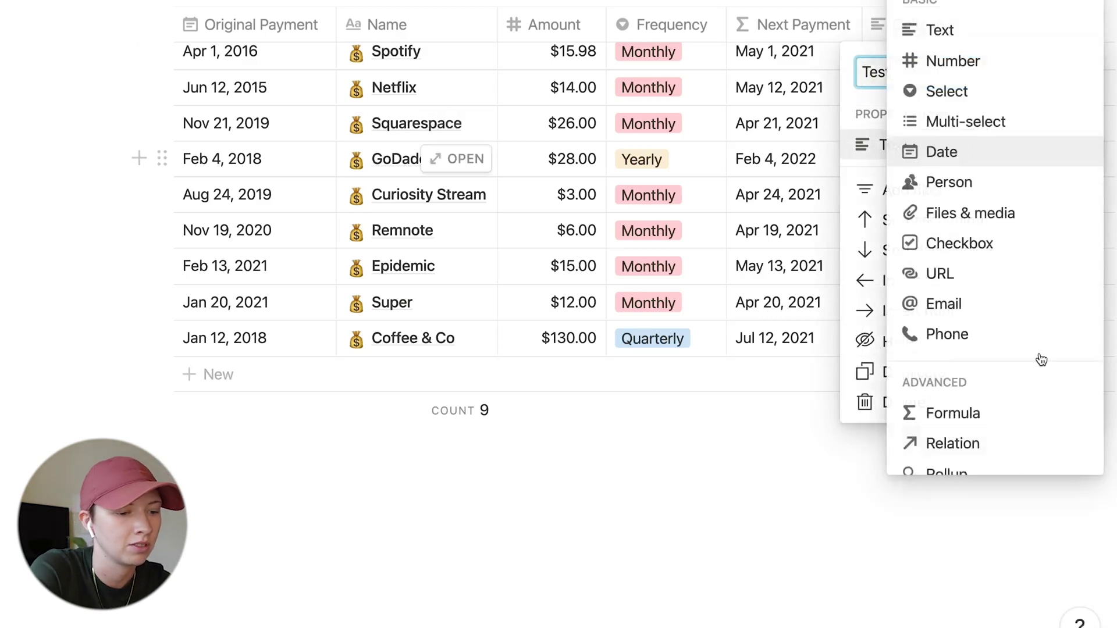
click(981, 414)
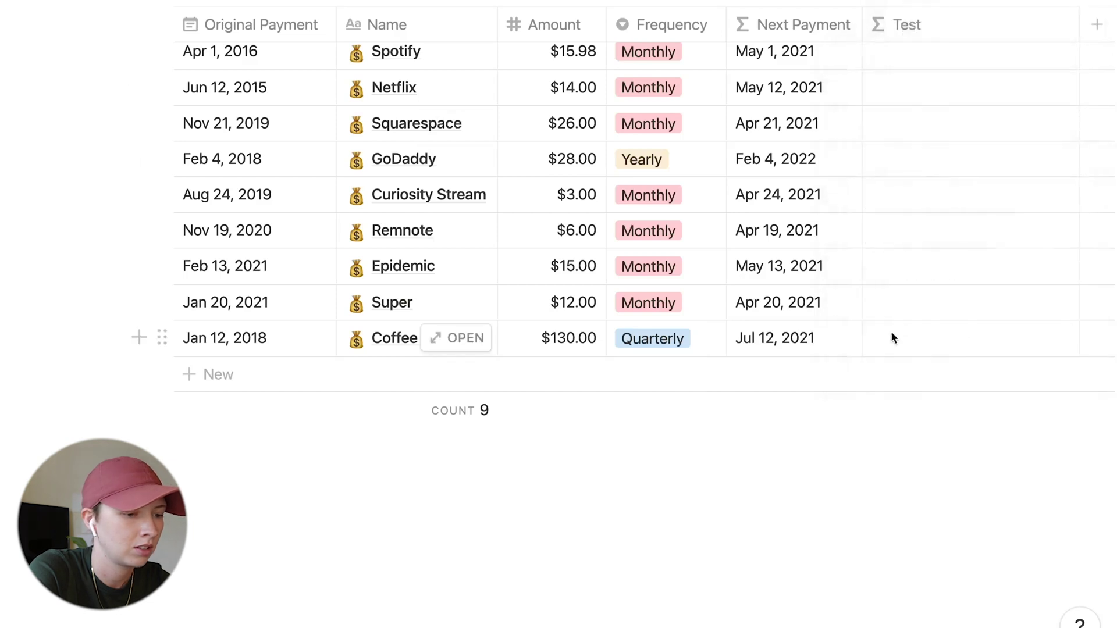
Set the Test formula to formatDate(prop("Original Payment"), "Q") and accept it
click(891, 331)
text(format)
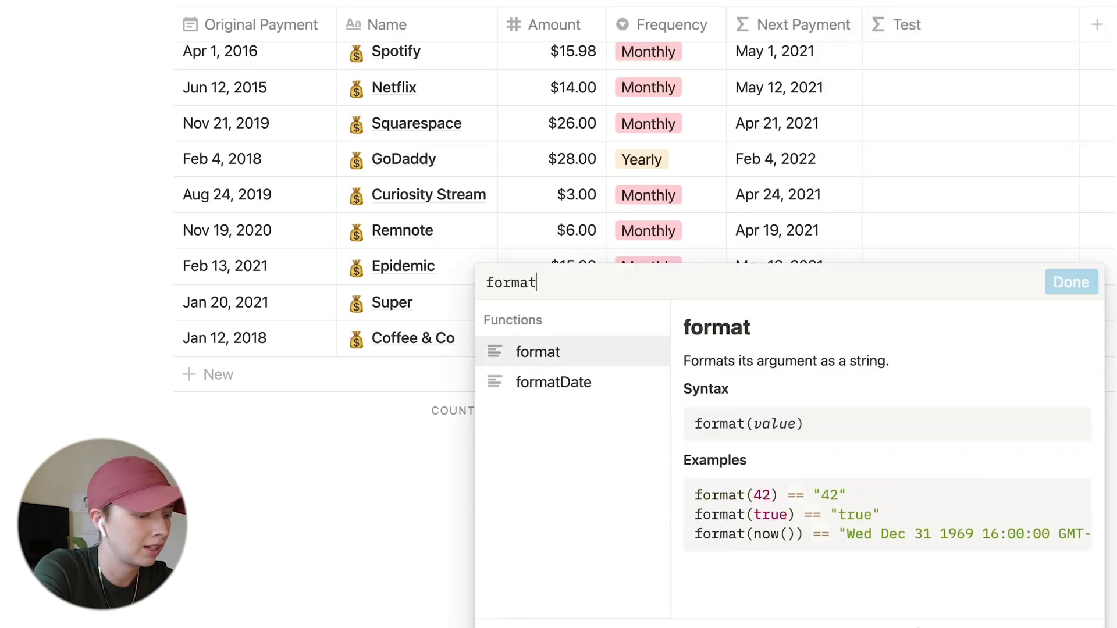
text(Date()
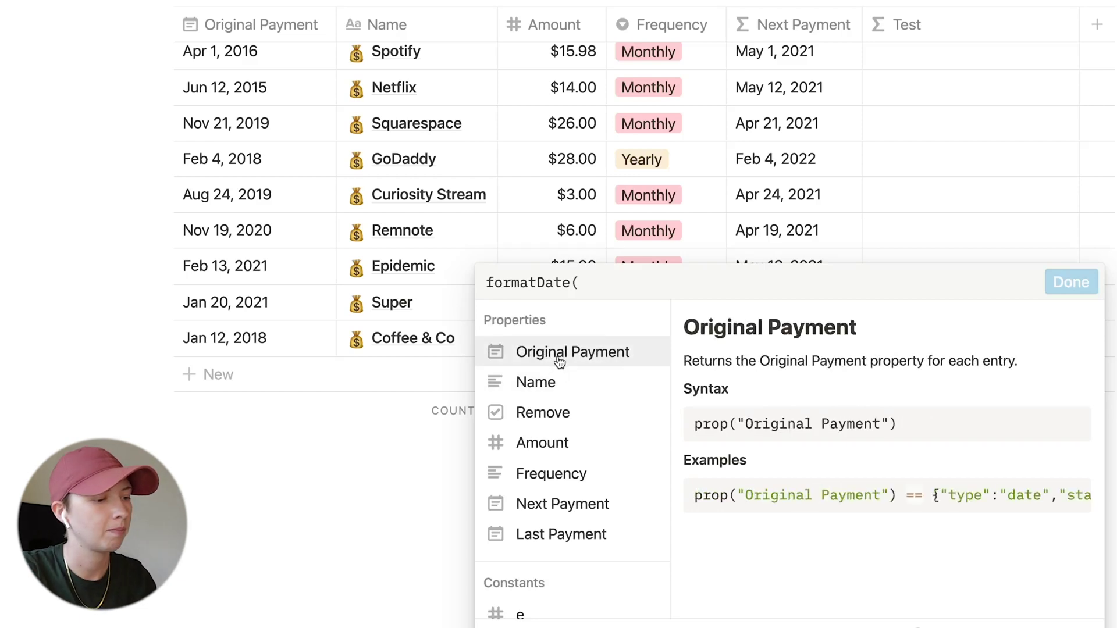
click(576, 364)
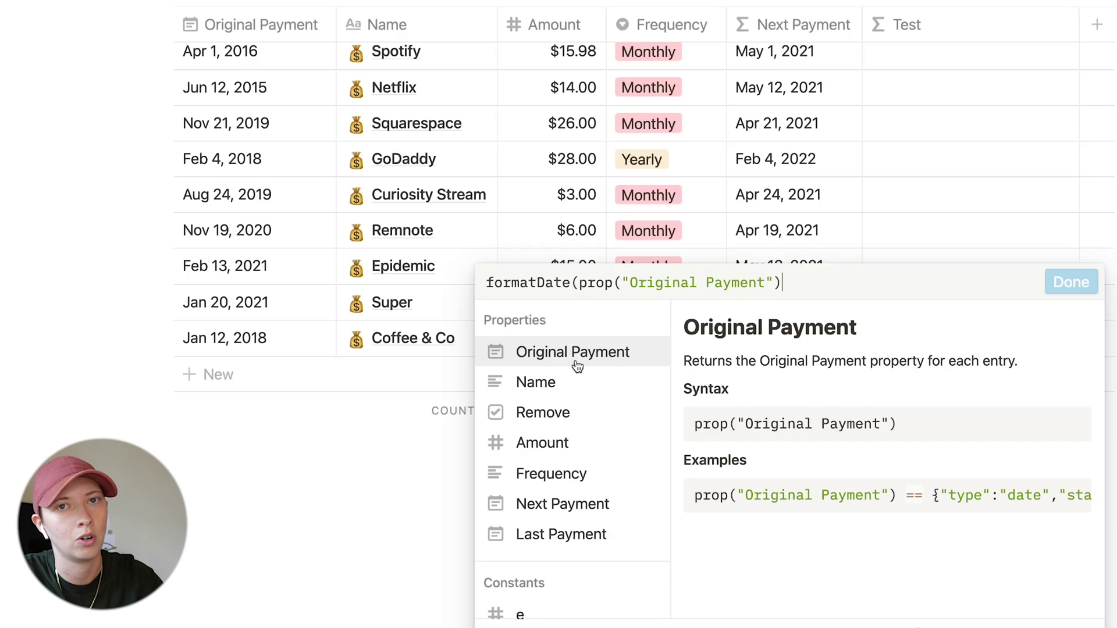
text(,)
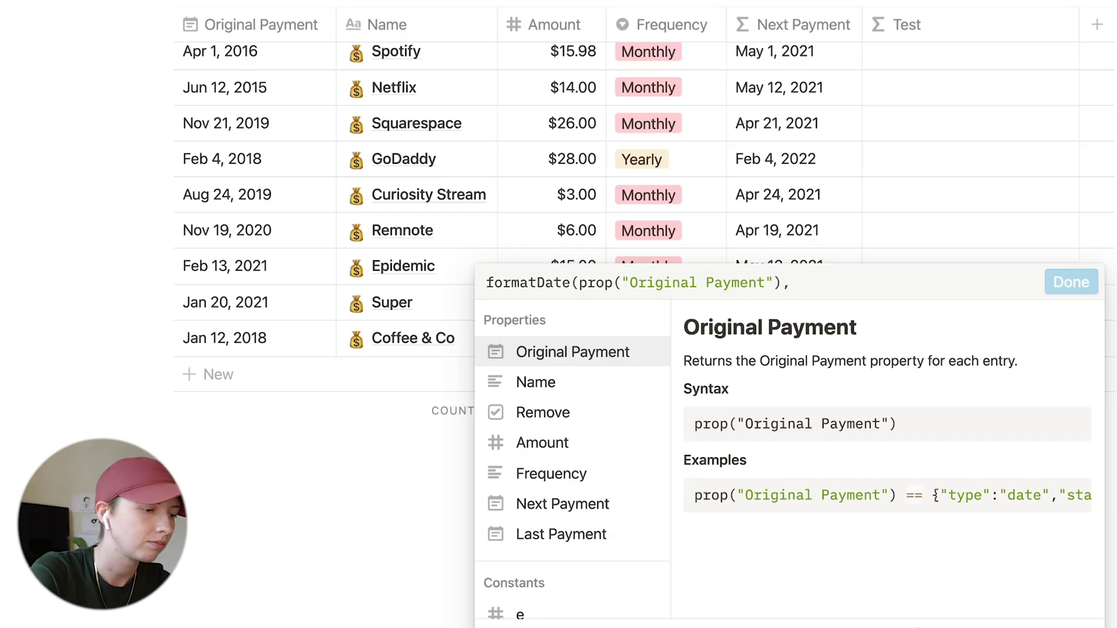
text( "Q"))
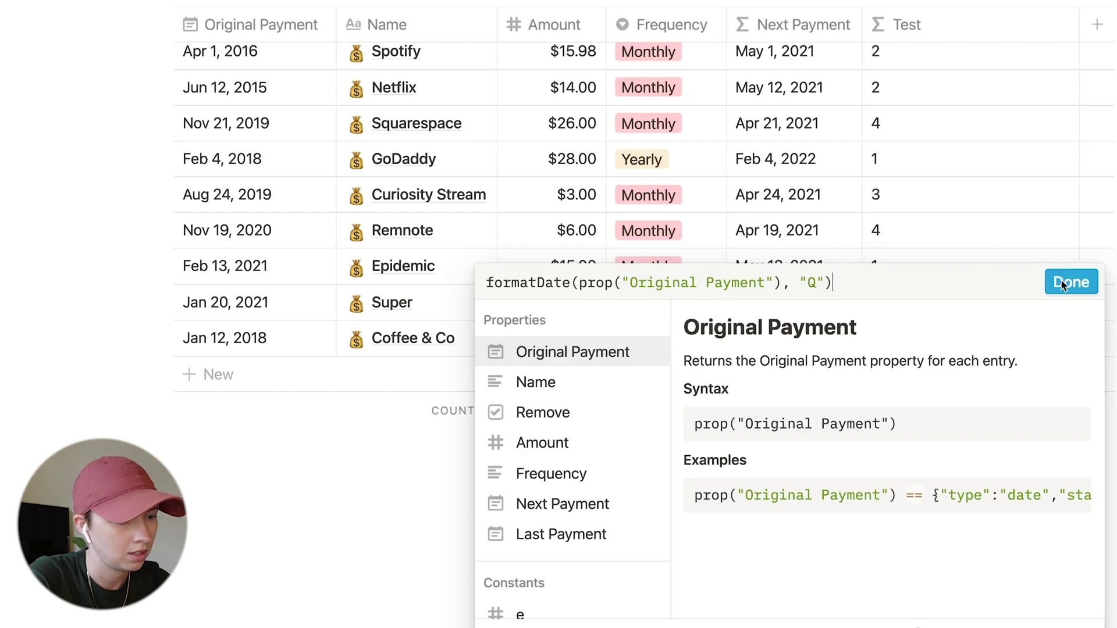
click(1060, 284)
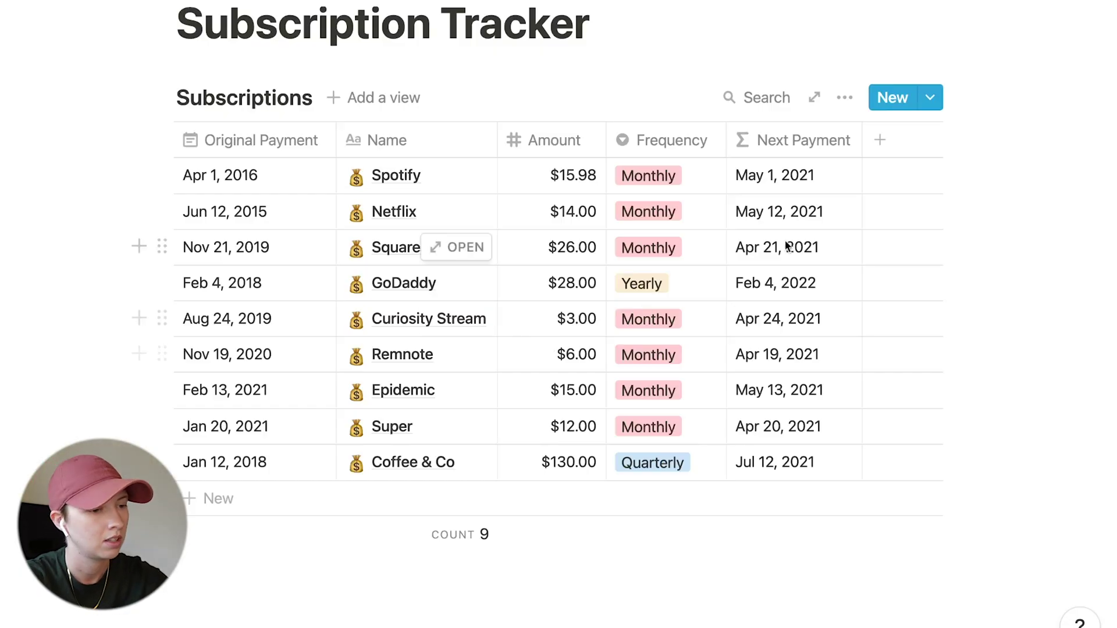
Add a new property named Spent after Next Payment and set its type to Formula
click(872, 149)
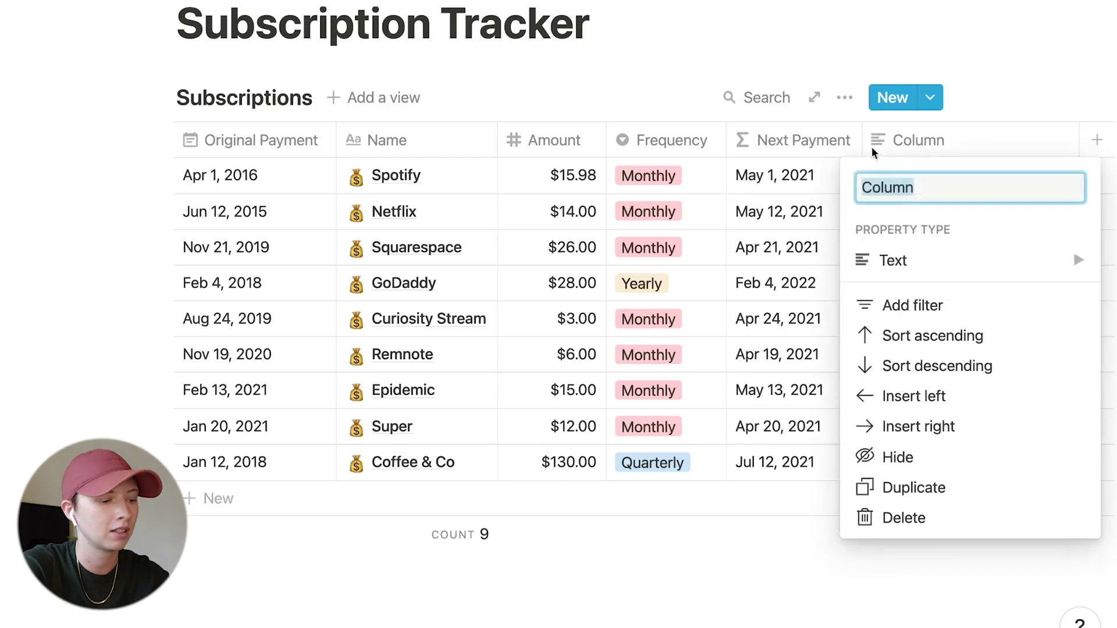
text(Spent)
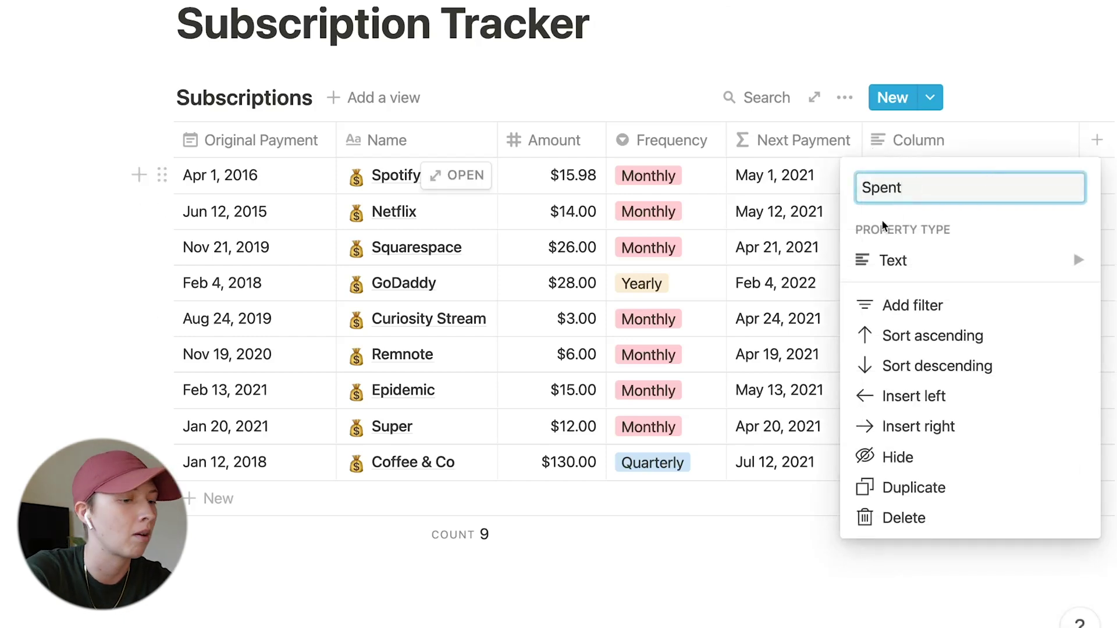
click(901, 268)
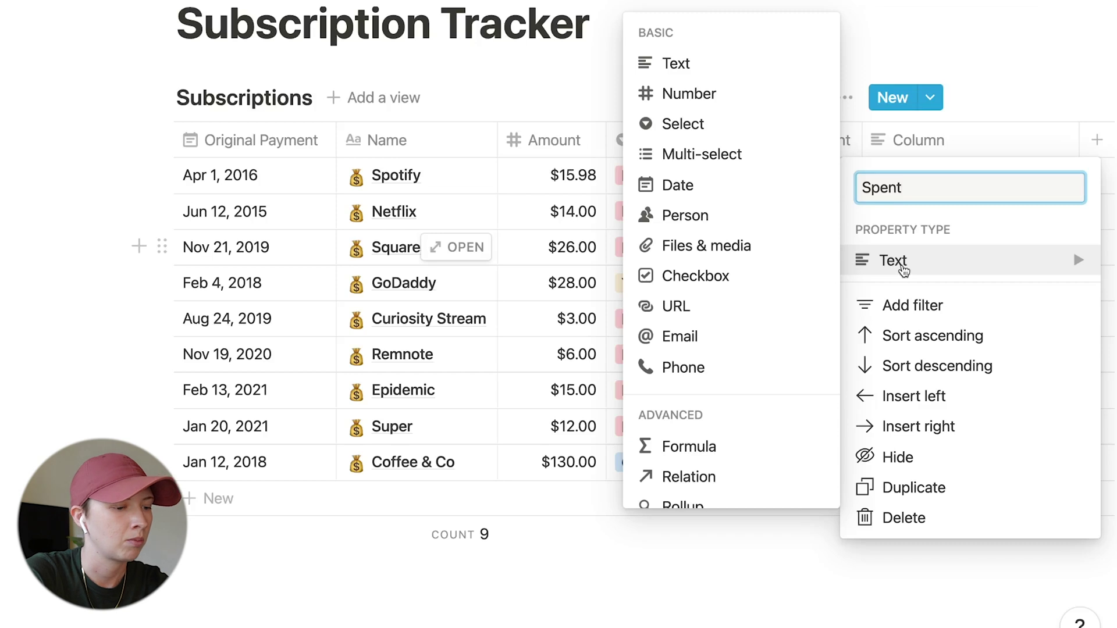
click(727, 449)
Start the Spent formula with an if condition testing whether Frequency equals "Monthly", followed by a comma
click(830, 301)
text(if()
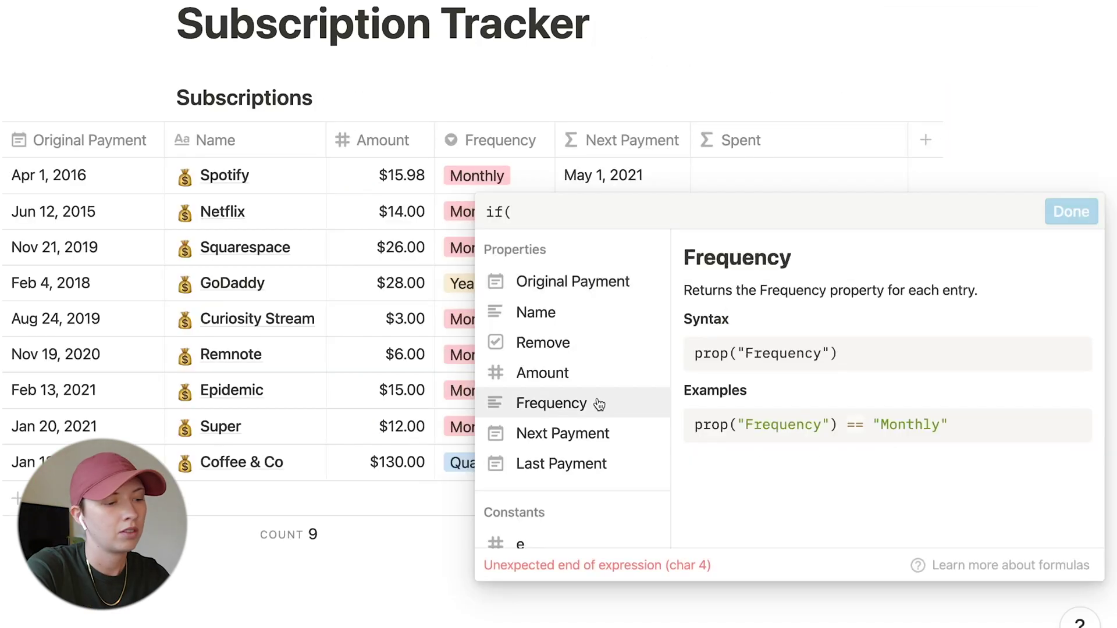
click(599, 401)
text(== "Monthy)
key(BackSpace)
text(ly")
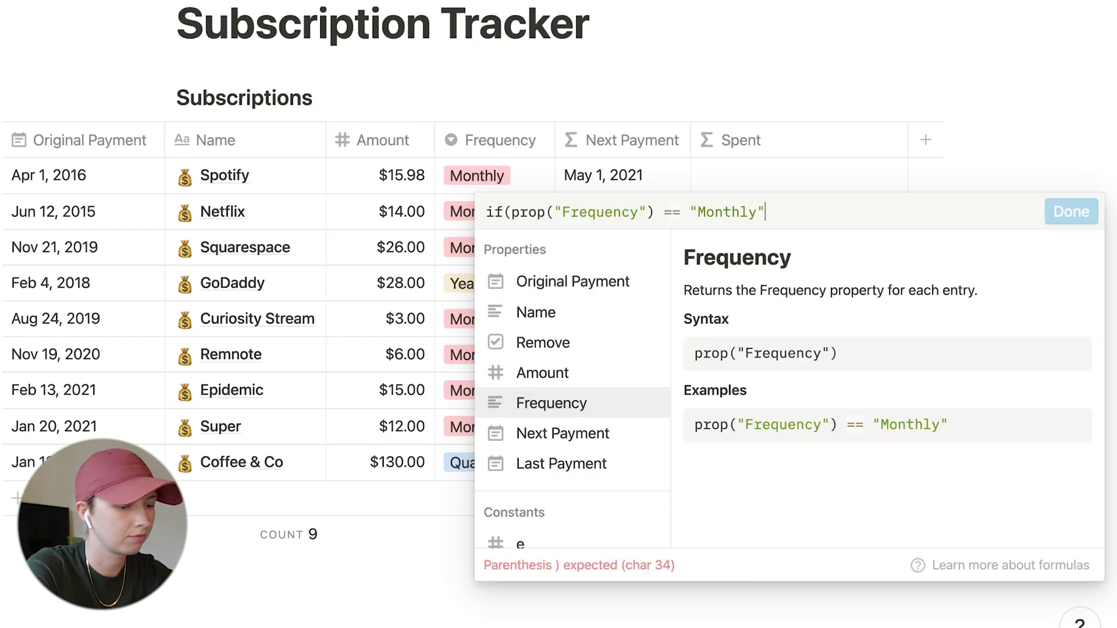
text(, )
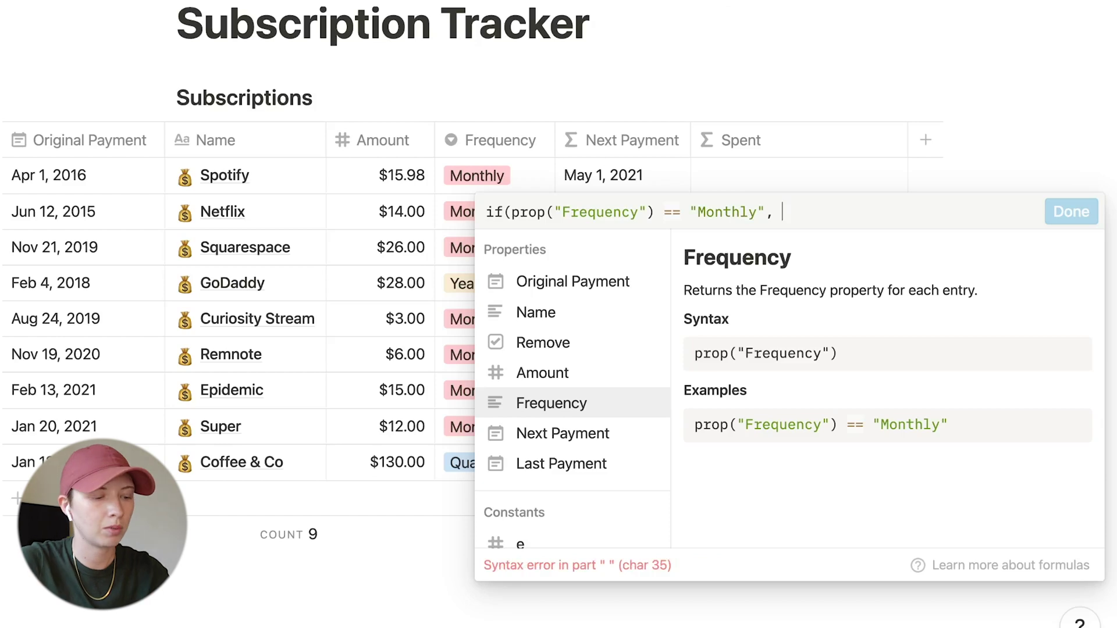
As the condition's true value, enter dateBetween from now() to the Original Payment property in "months"
text(dateBe)
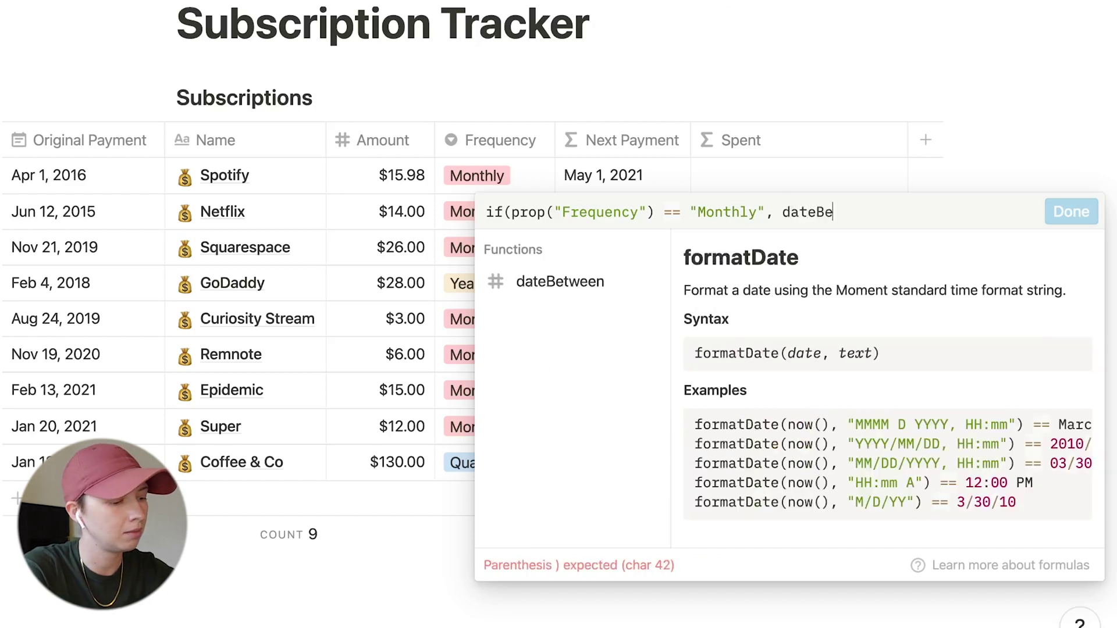
text(tween(n)
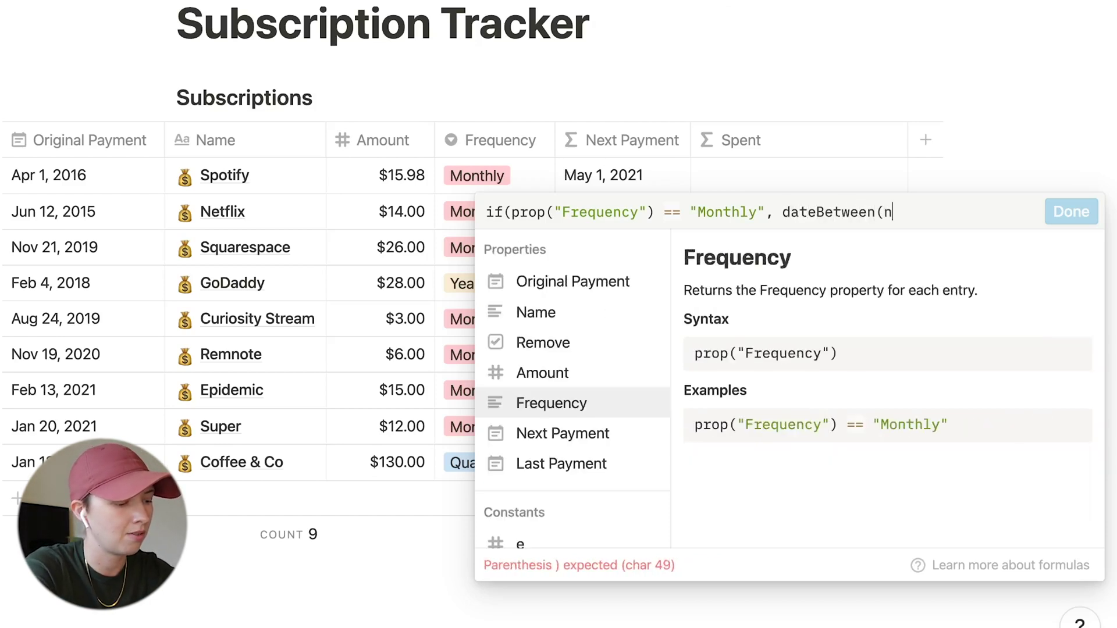
text(ow(),)
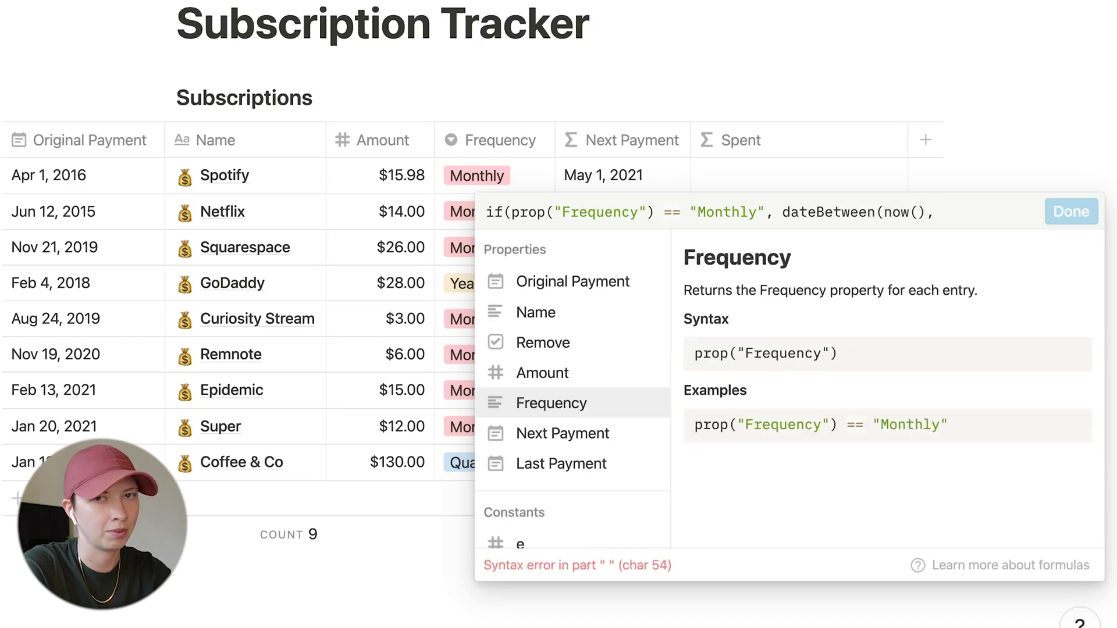
click(546, 289)
text(, "month)
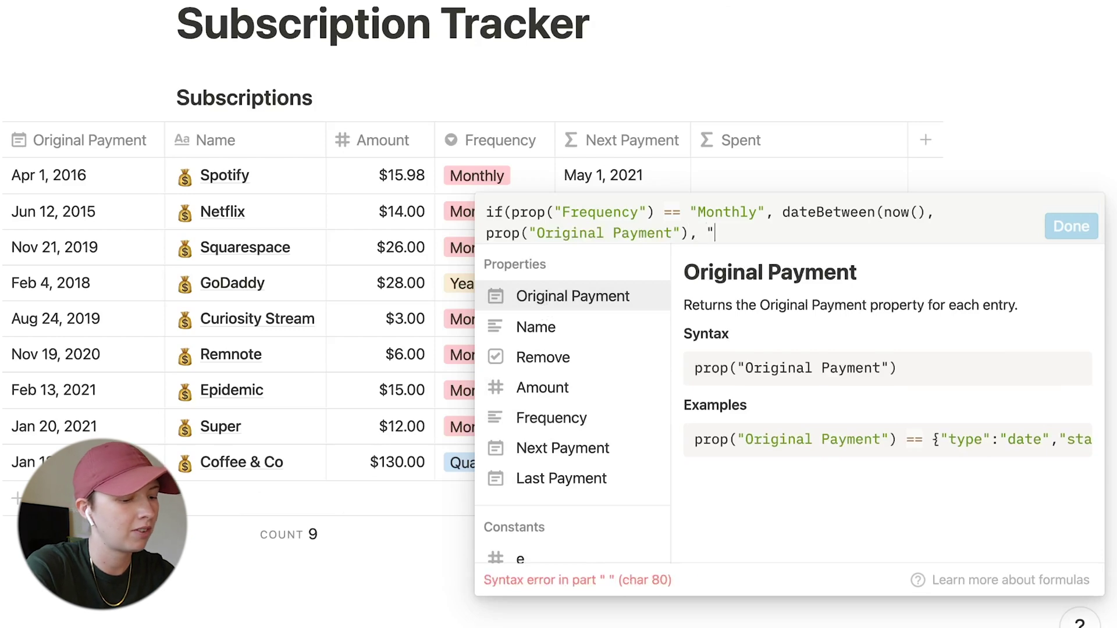
key(BackSpace)
key(BackSpace)
text(ths")
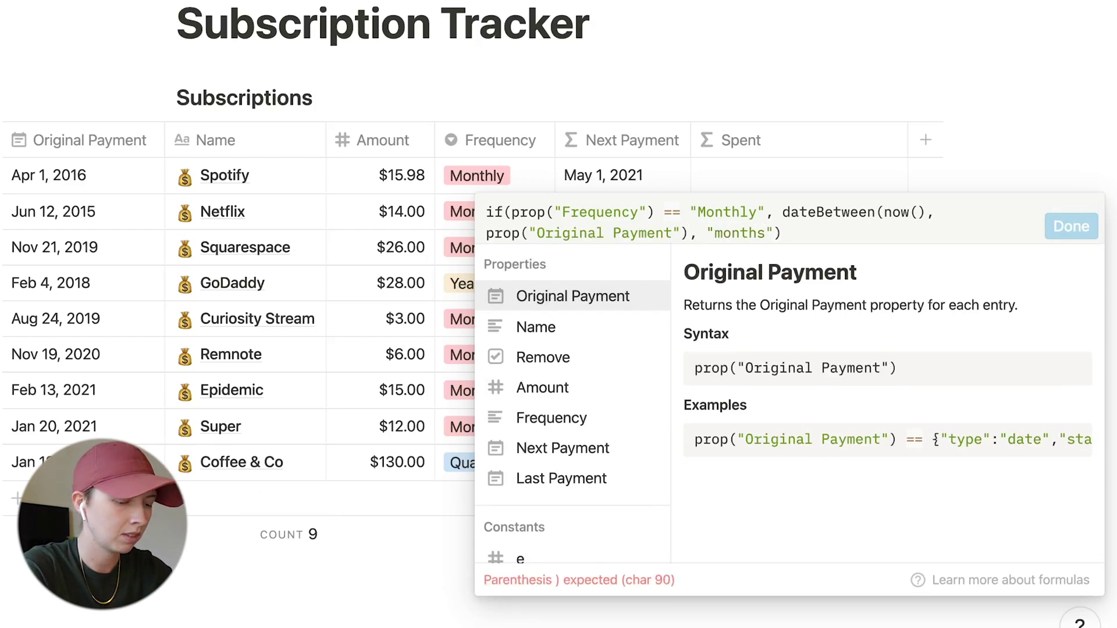
text())
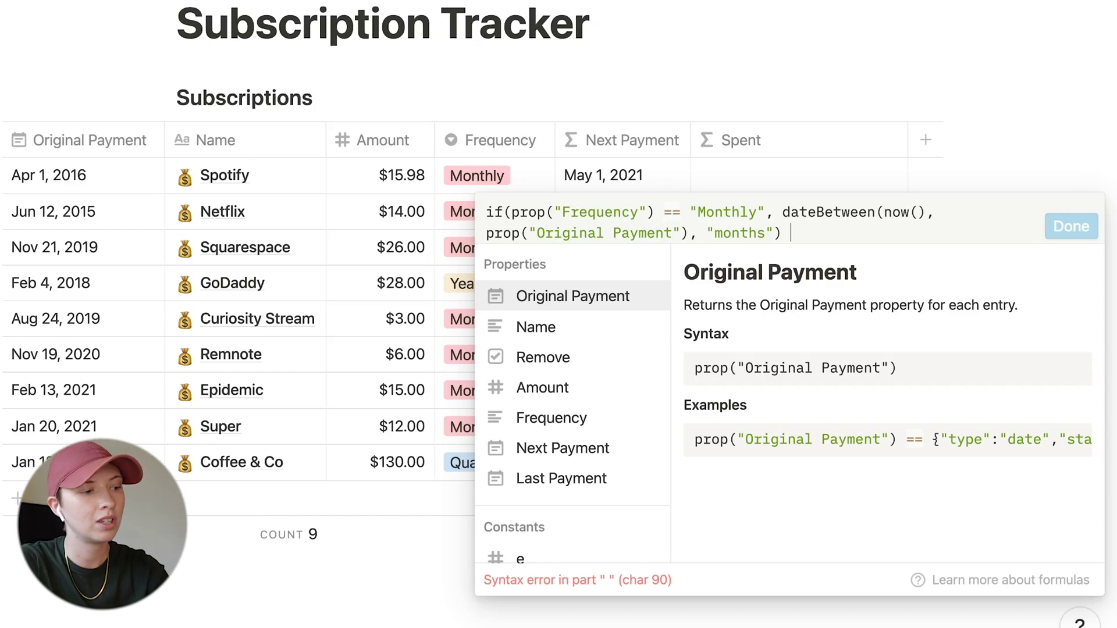
Multiply the month difference by the Amount property, use 0 as the fallback value, and accept the formula
text(*)
click(575, 387)
text(, )
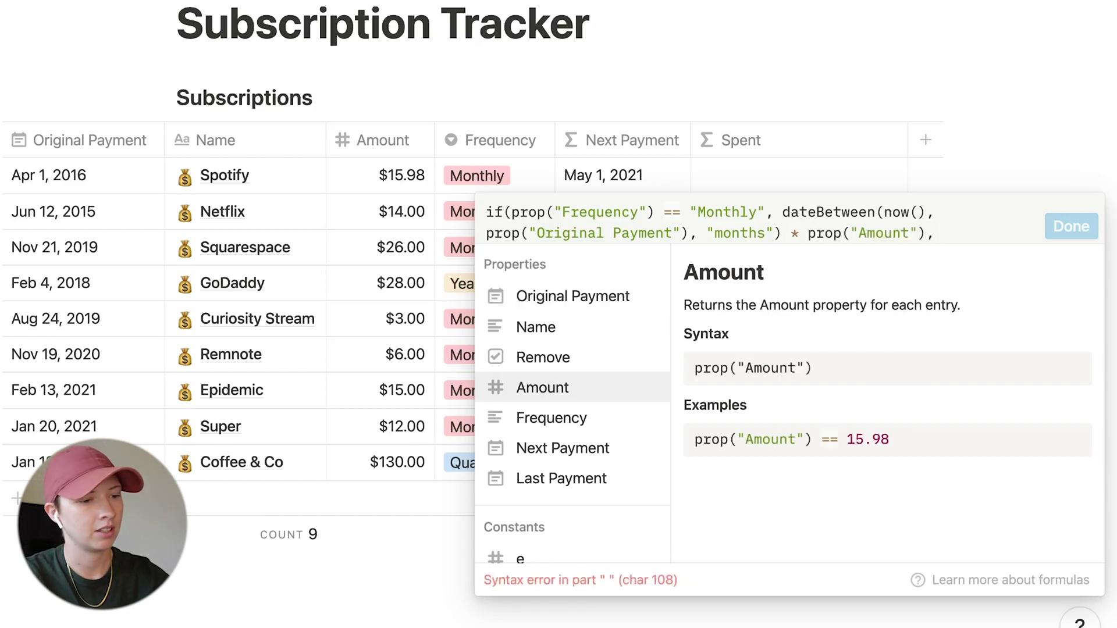
text(0)
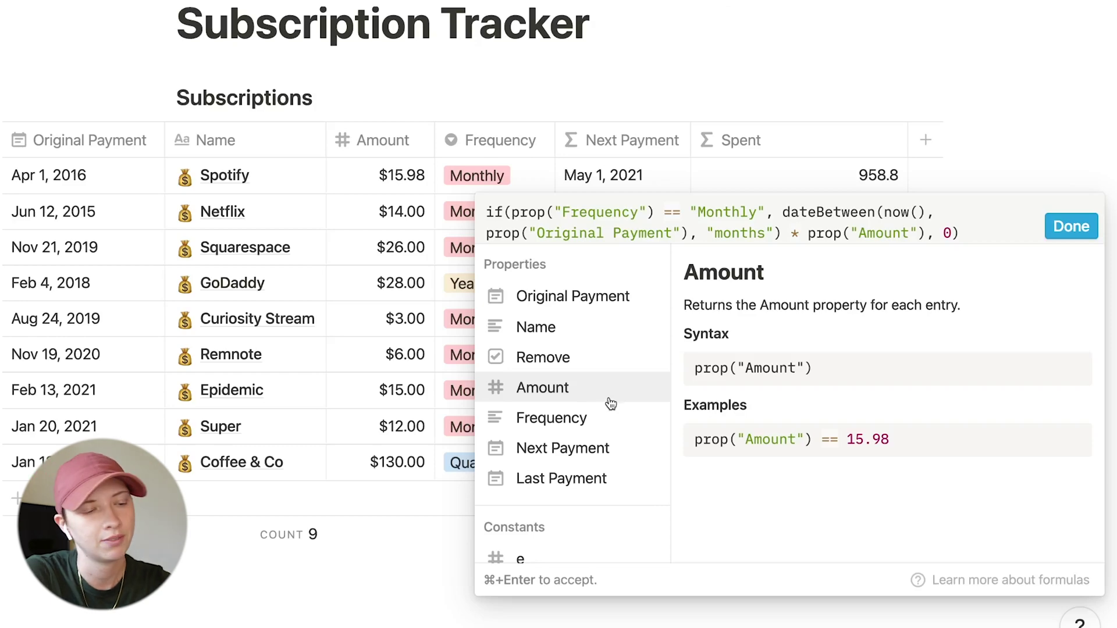
click(1050, 229)
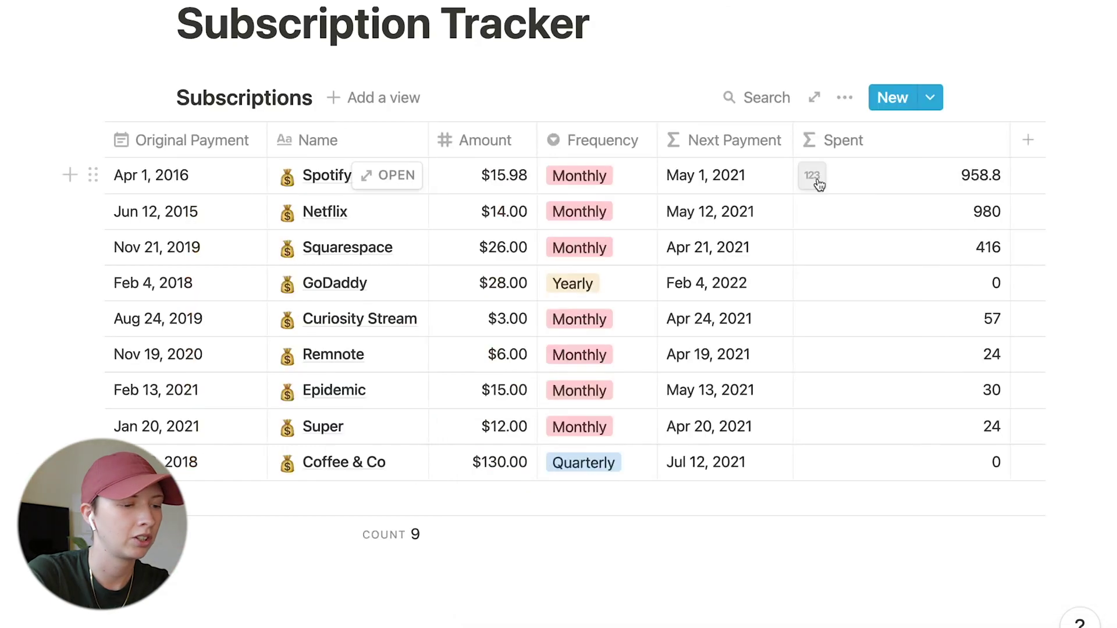
Set the number format of the Spent column to Dollar
click(812, 175)
click(780, 302)
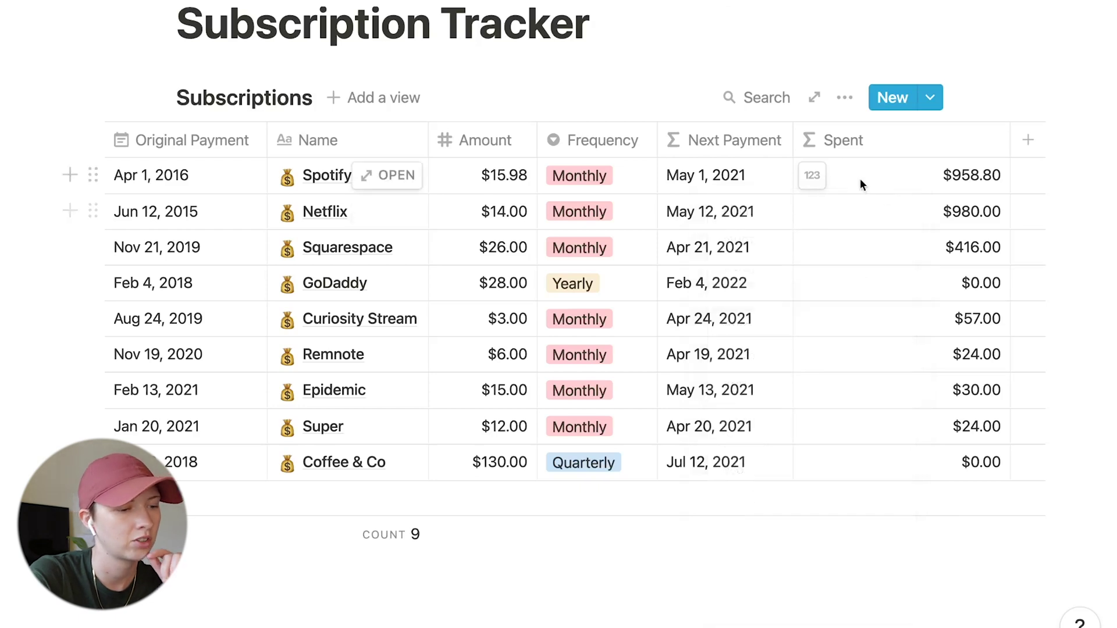
click(811, 176)
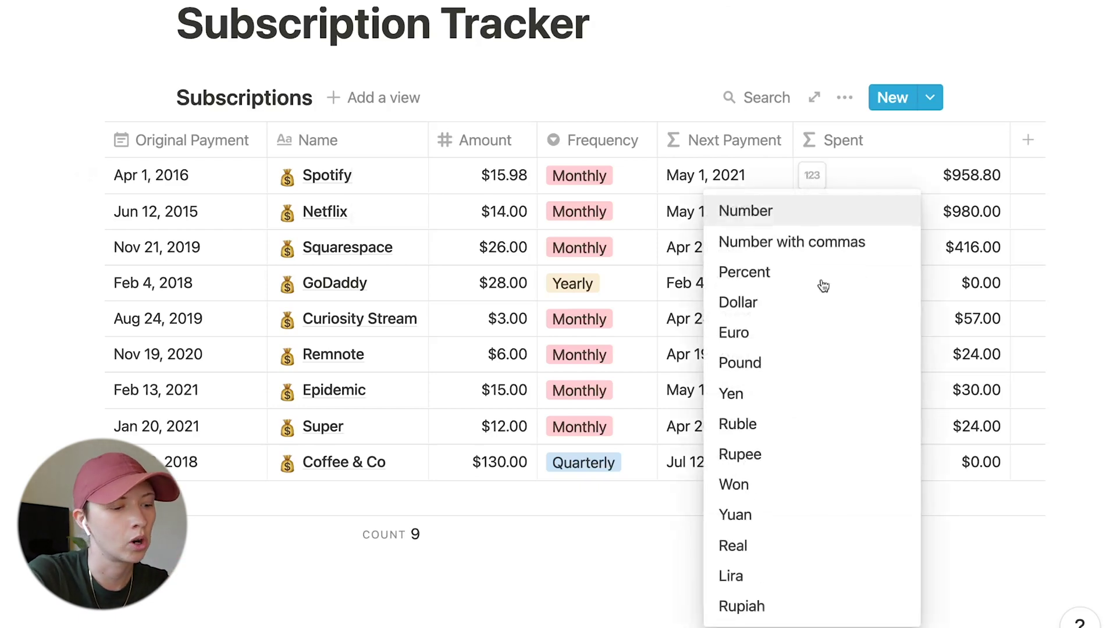
click(1068, 234)
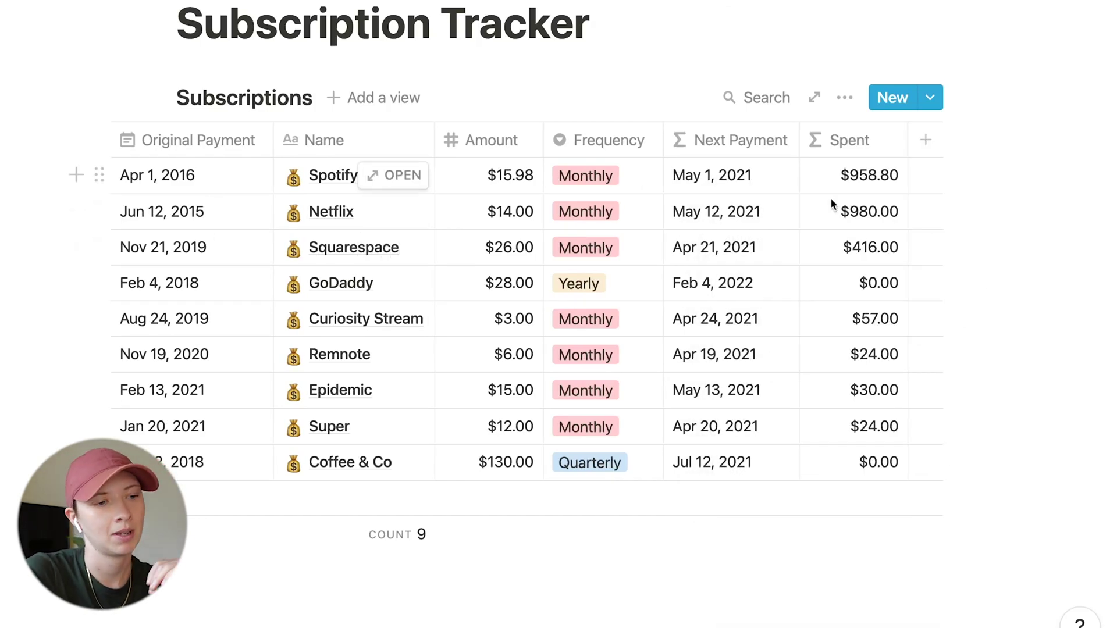
In the Spent formula, add 1 to the dateBetween result, wrap that sum in parentheses before the multiplication, and accept
click(878, 182)
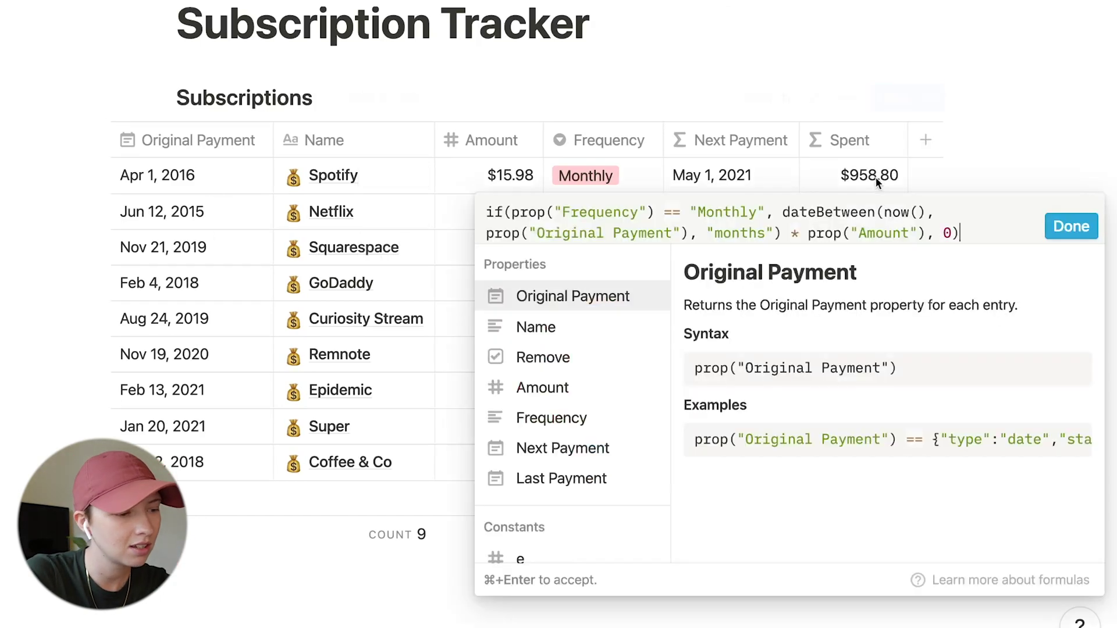
click(783, 220)
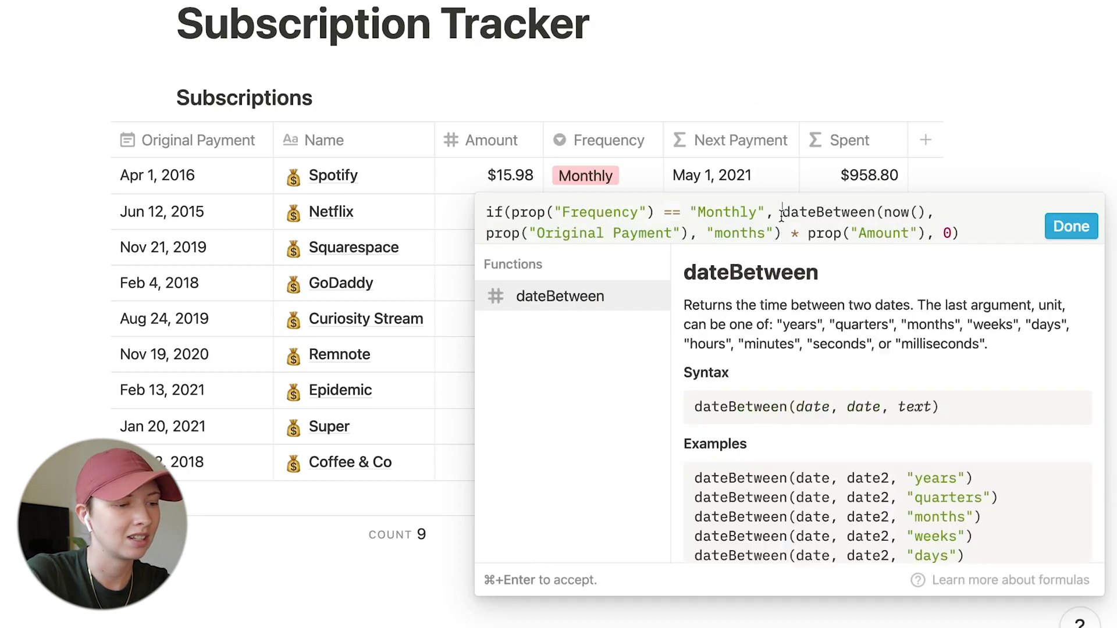
drag(781, 214, 785, 233)
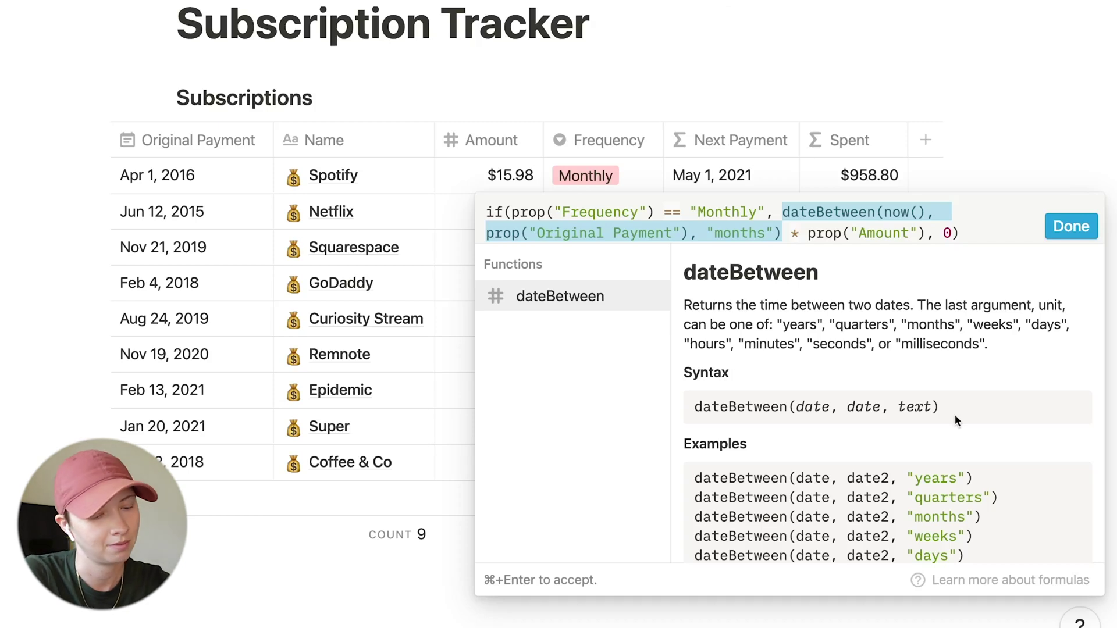
key(Right)
text(+ 1))
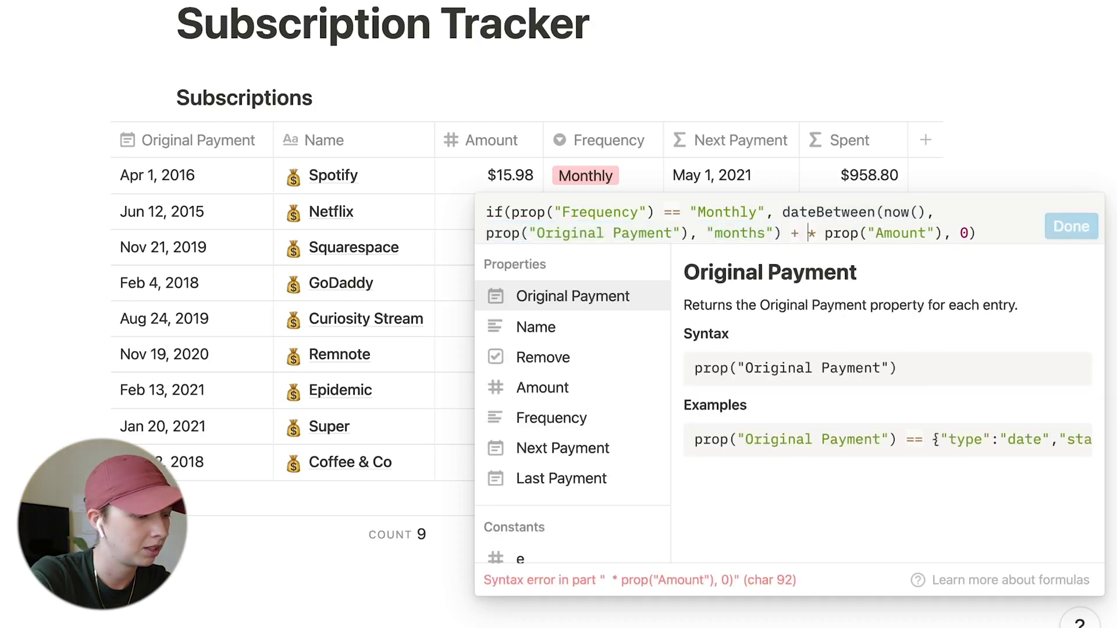
key(BackSpace)
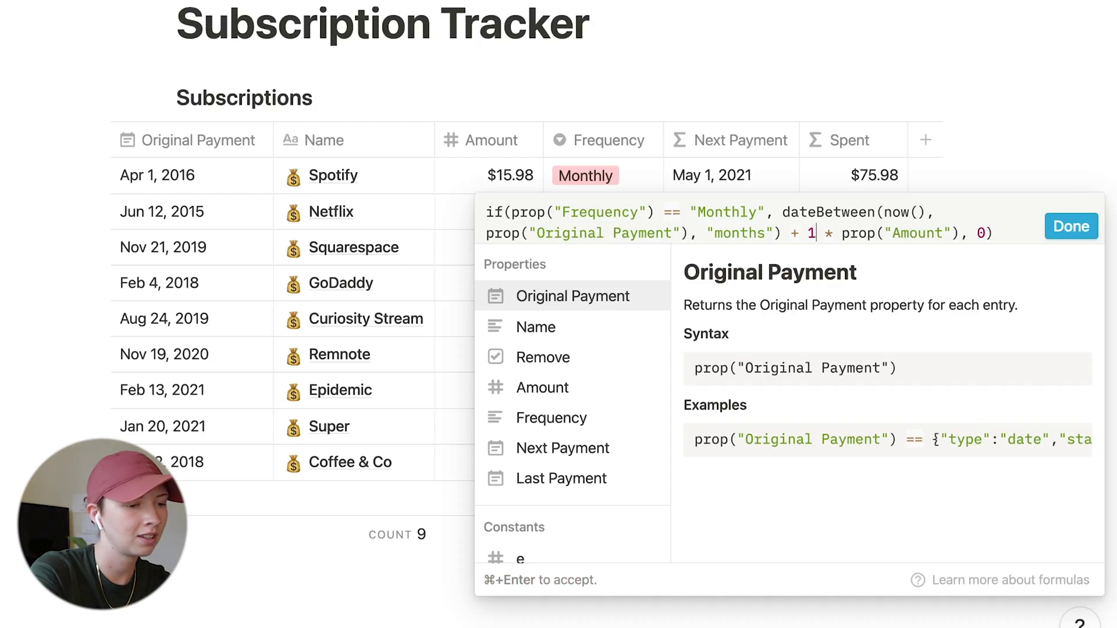
text())
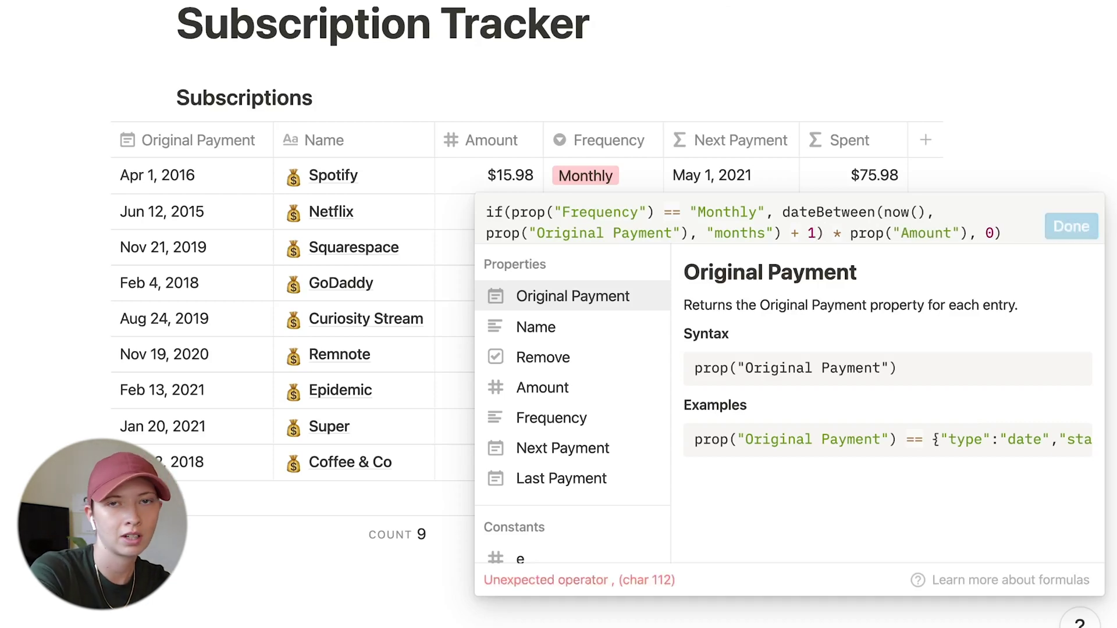
click(782, 212)
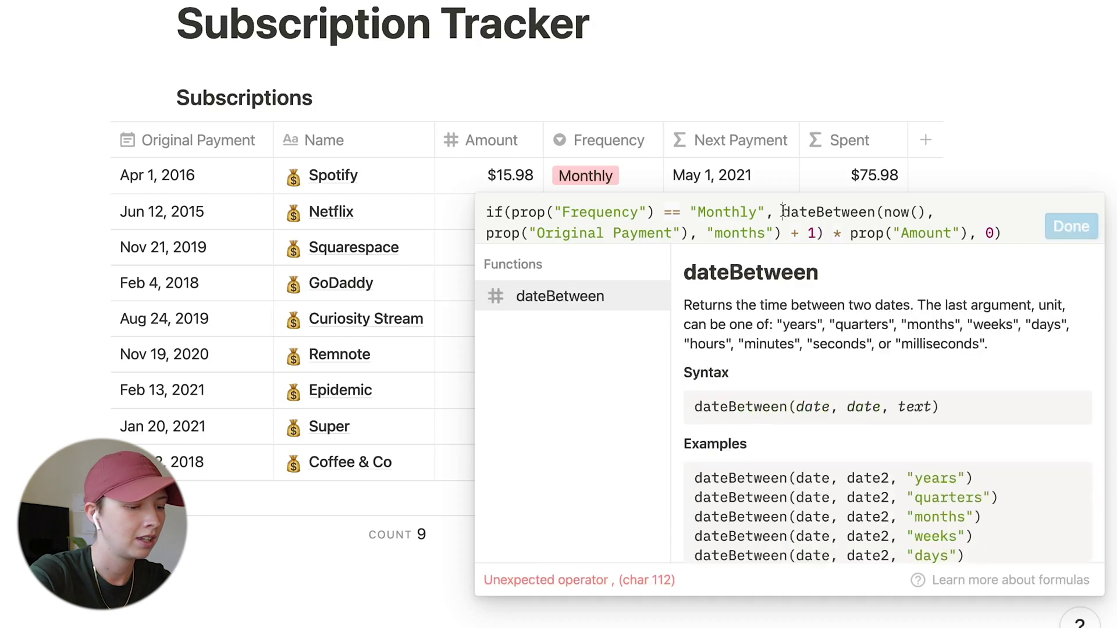
text(()
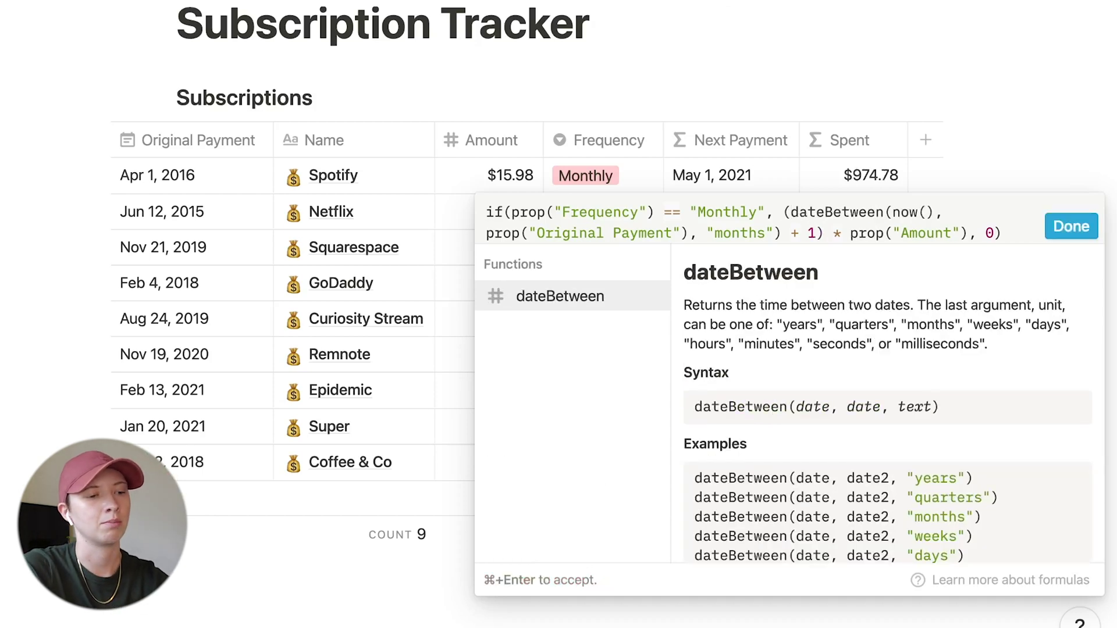
key(Escape)
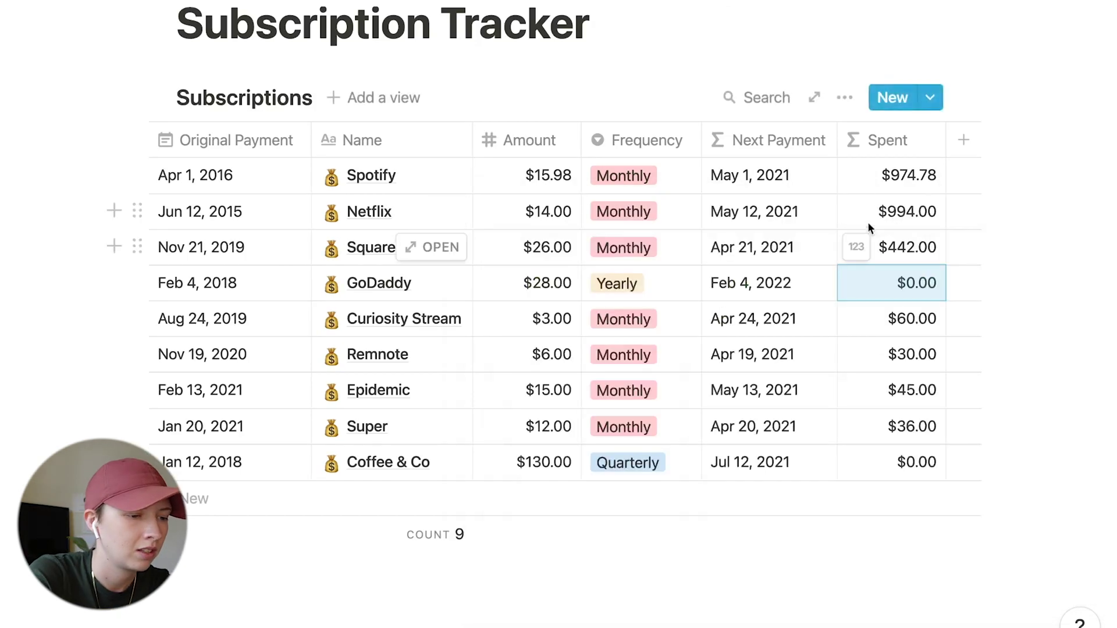
In the Spent formula, insert a copy of the whole Monthly condition, without its fallback, ahead of the fallback 0
click(879, 177)
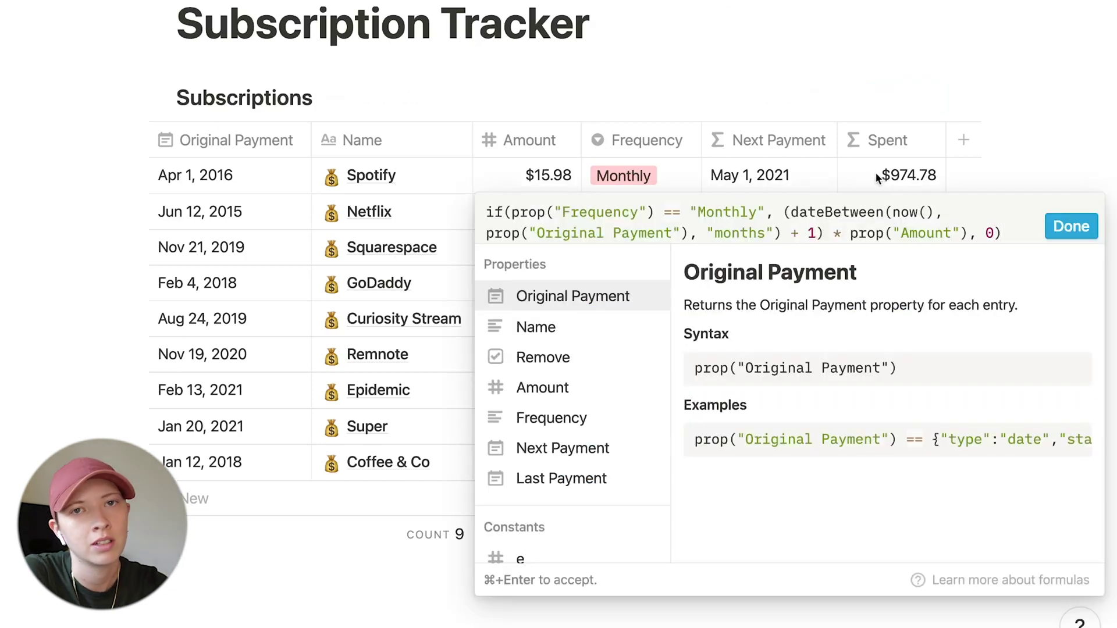
drag(489, 214, 972, 232)
key(super+c)
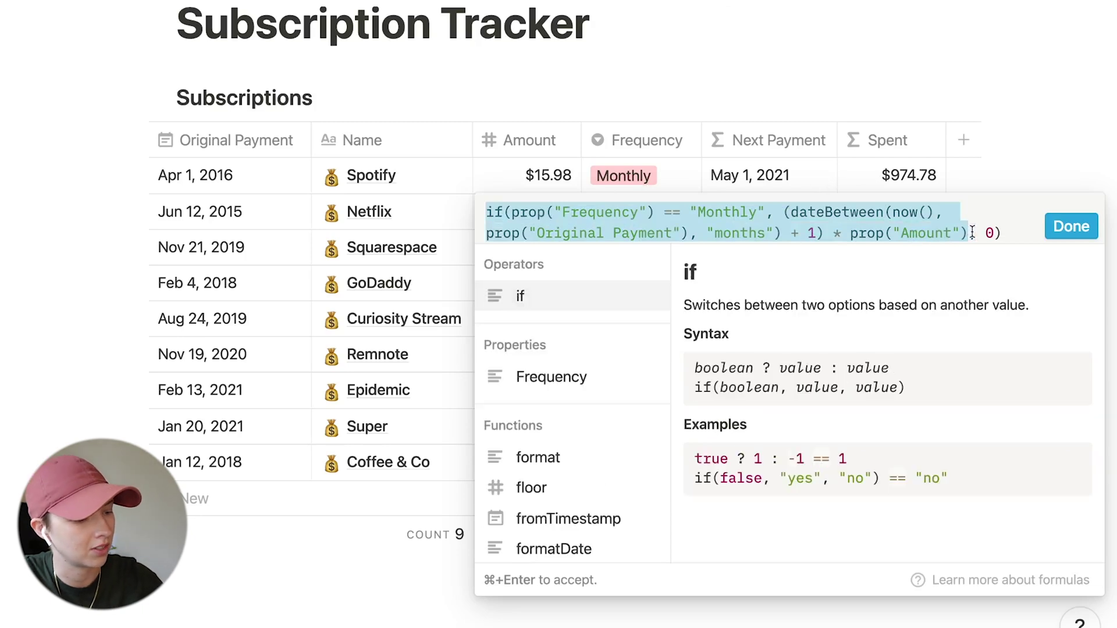
click(970, 233)
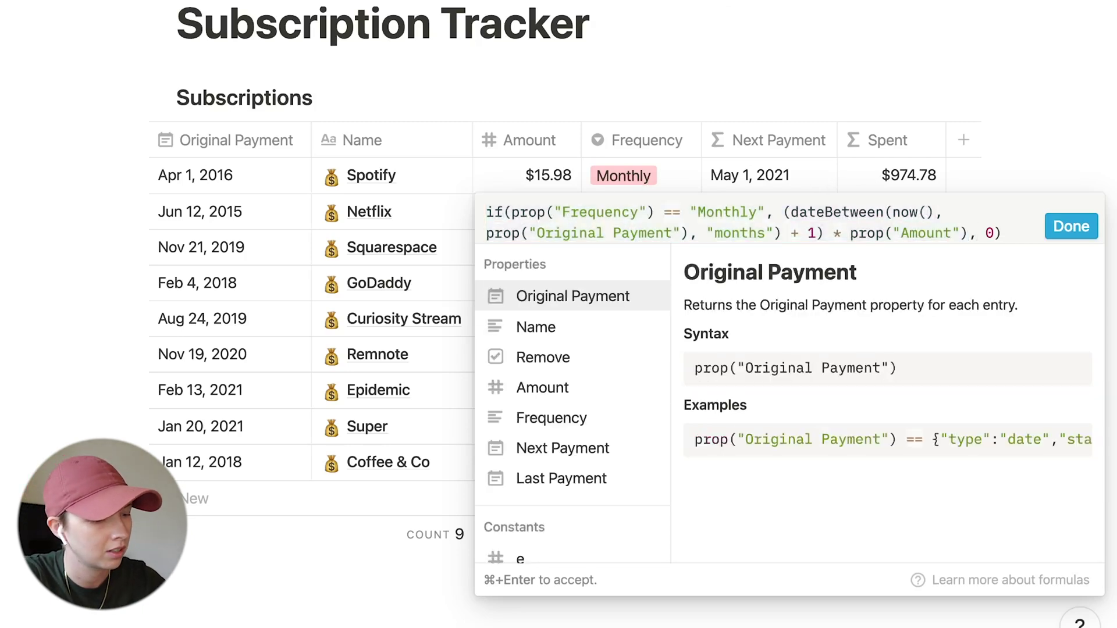
key(super+v)
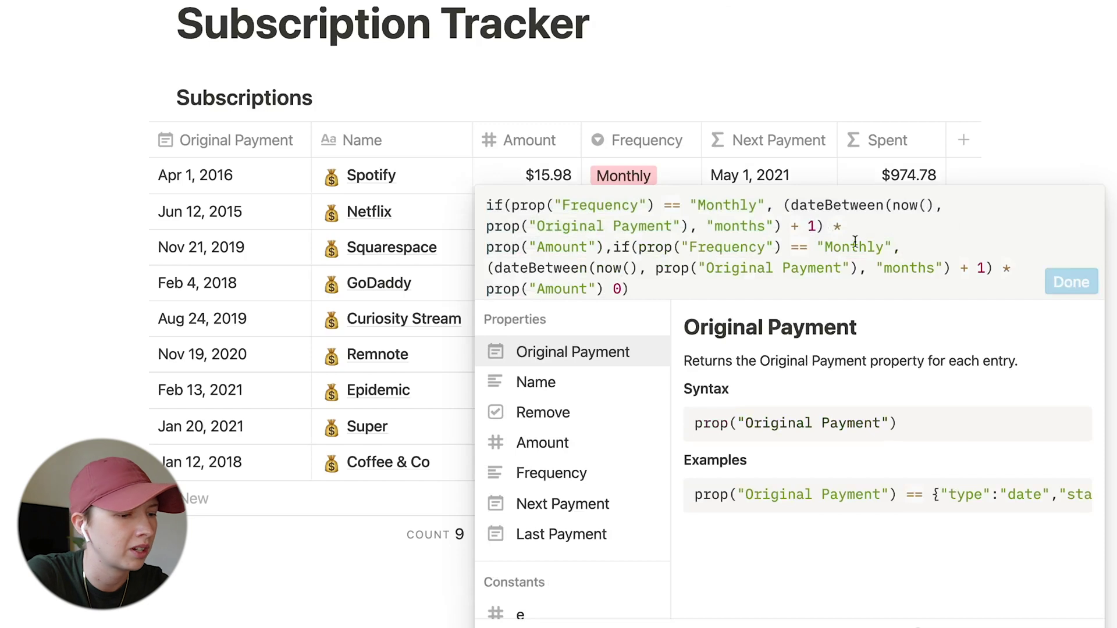
Change the copied condition to "Yearly" with the unit "years", separate it from the 0 with a comma, and close the extra parenthesis
click(610, 250)
drag(758, 254, 701, 255)
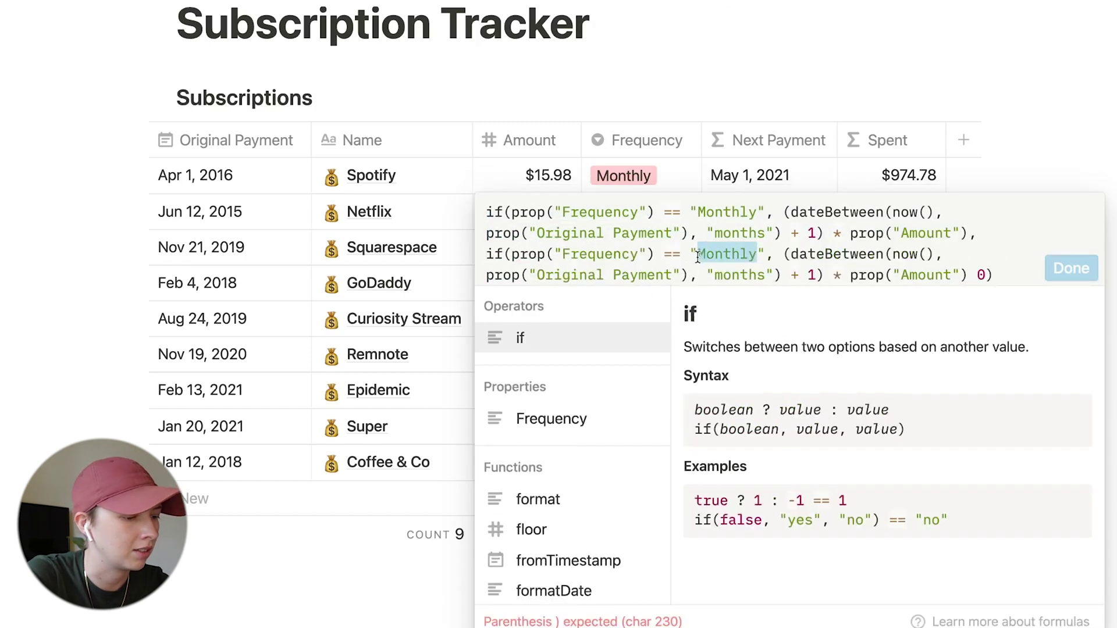
text(Yearly)
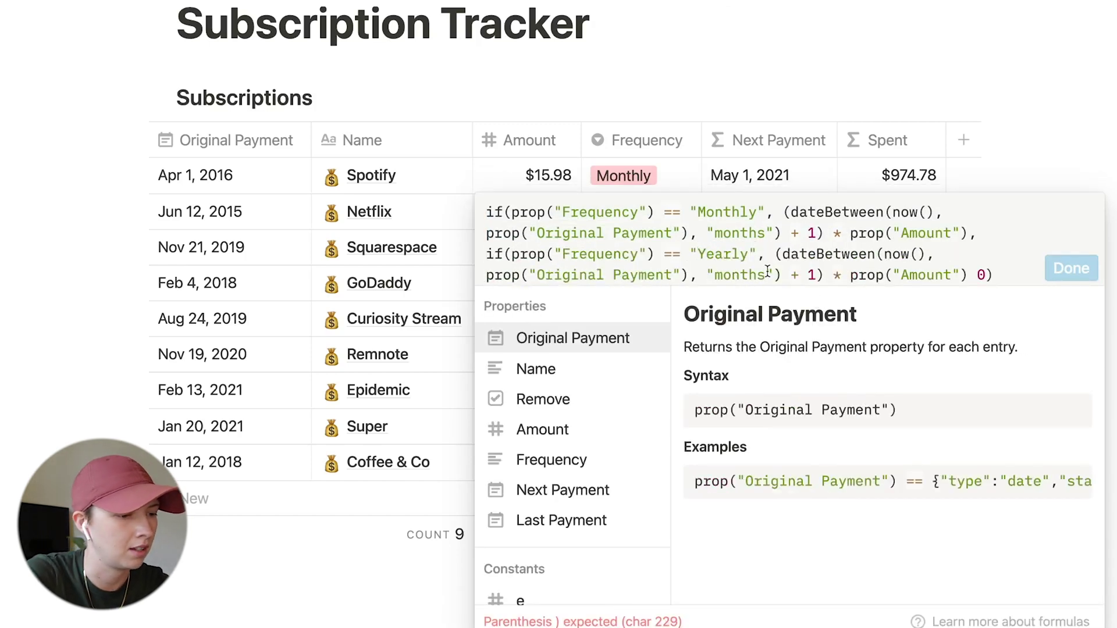
drag(765, 275, 710, 274)
text(years)
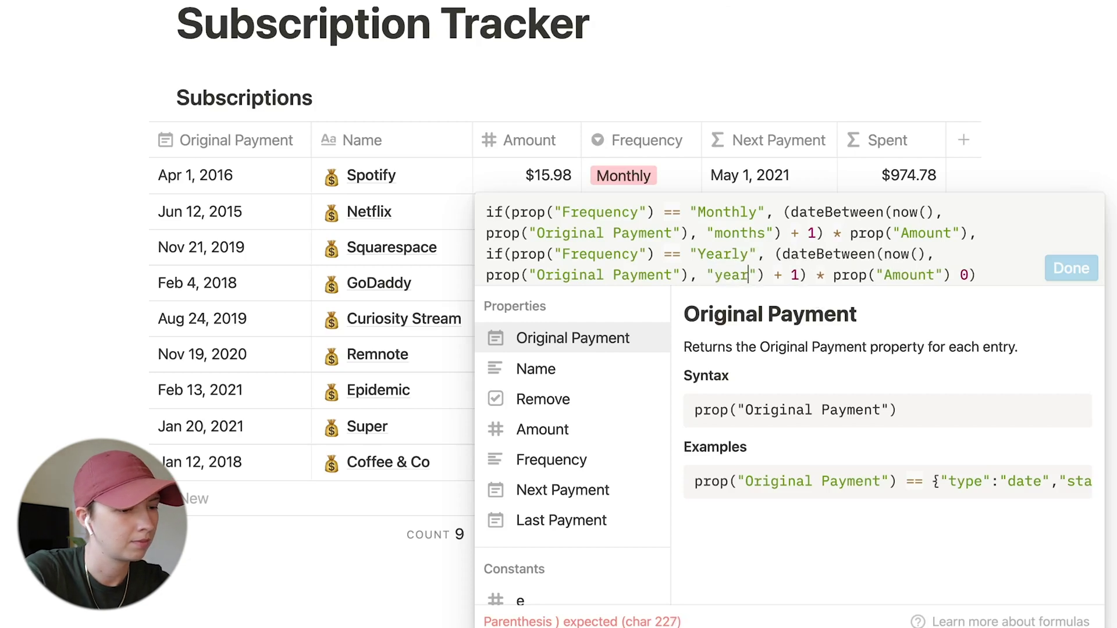
click(958, 275)
text(,)
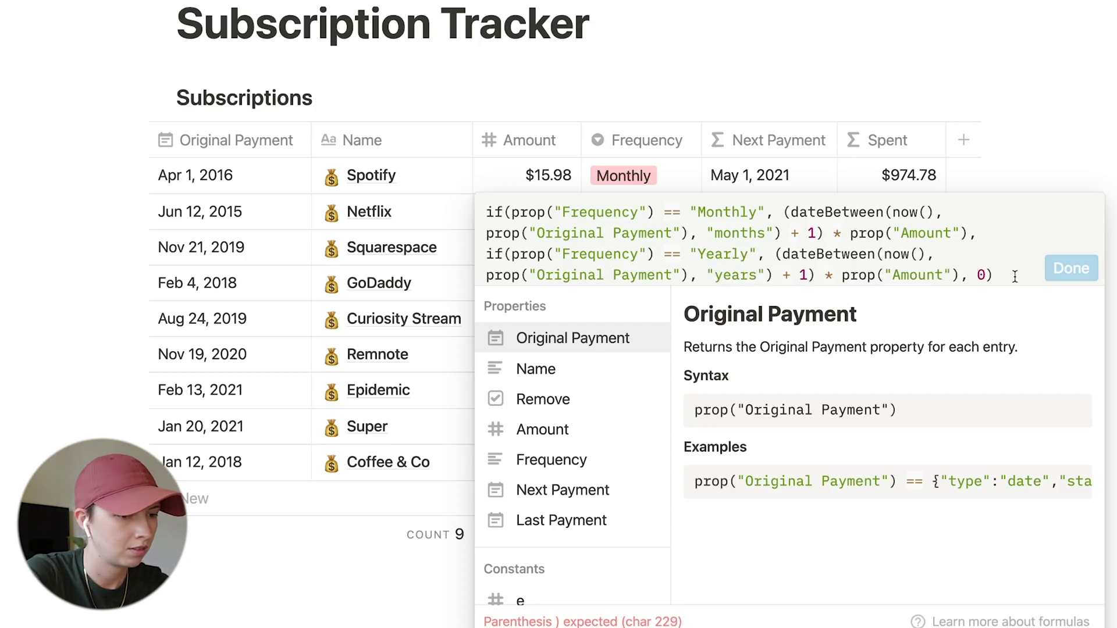
click(1014, 274)
text())
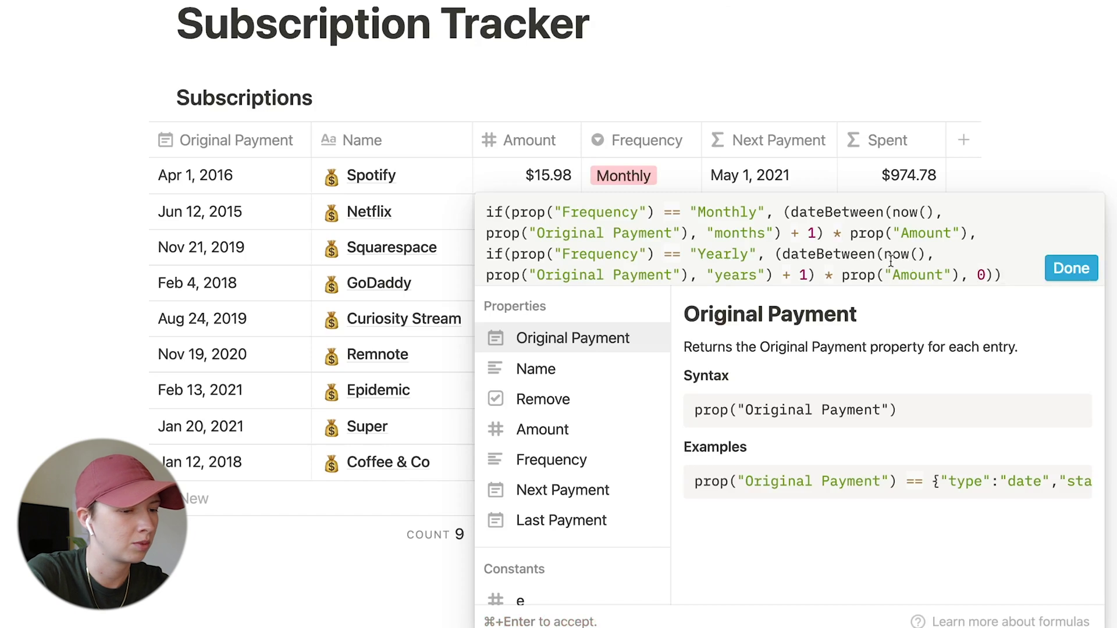
Insert a copy of the Yearly condition ahead of the fallback 0 and change its frequency to "Quarterly"
drag(487, 254, 976, 275)
key(super+c)
click(975, 275)
key(super+v)
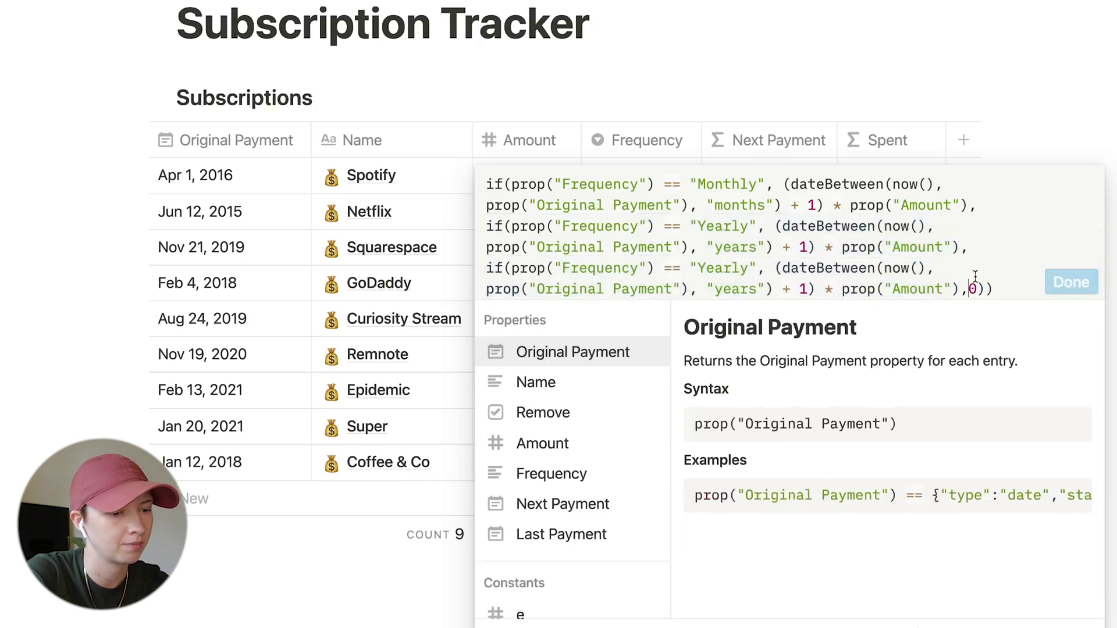
double_click(722, 268)
text(Quar)
text(terly)
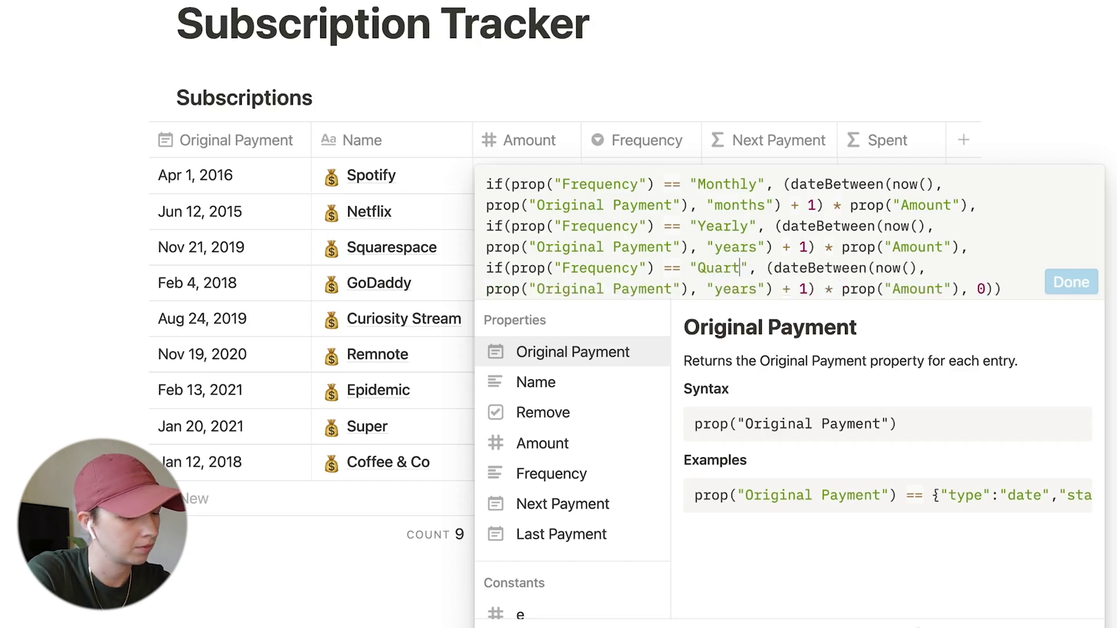
Set the Quarterly condition's dateBetween unit to "quarters", add the missing closing parenthesis, and accept the Spent formula
double_click(755, 290)
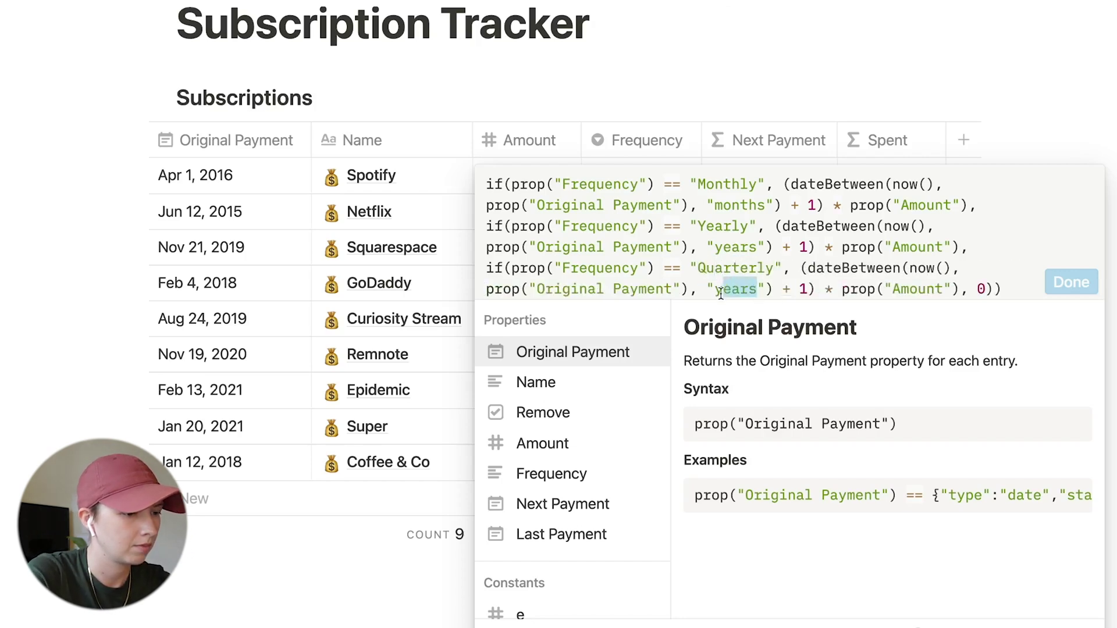
key(BackSpace)
text(quarters")
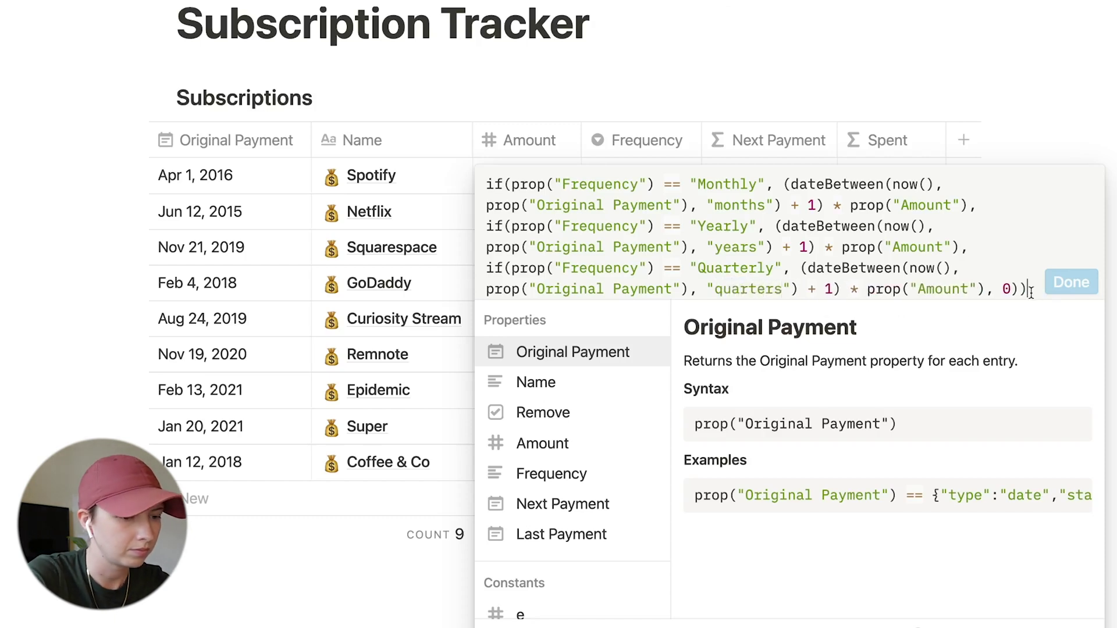
text())
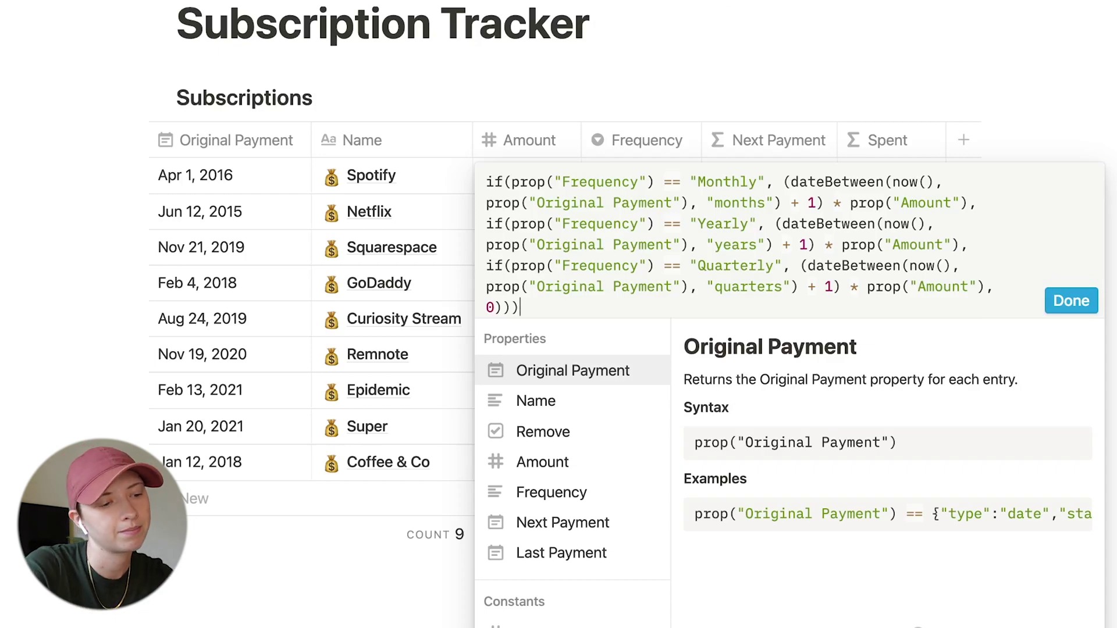
key(Return)
Sort the subscriptions table by Spent in descending order
click(881, 140)
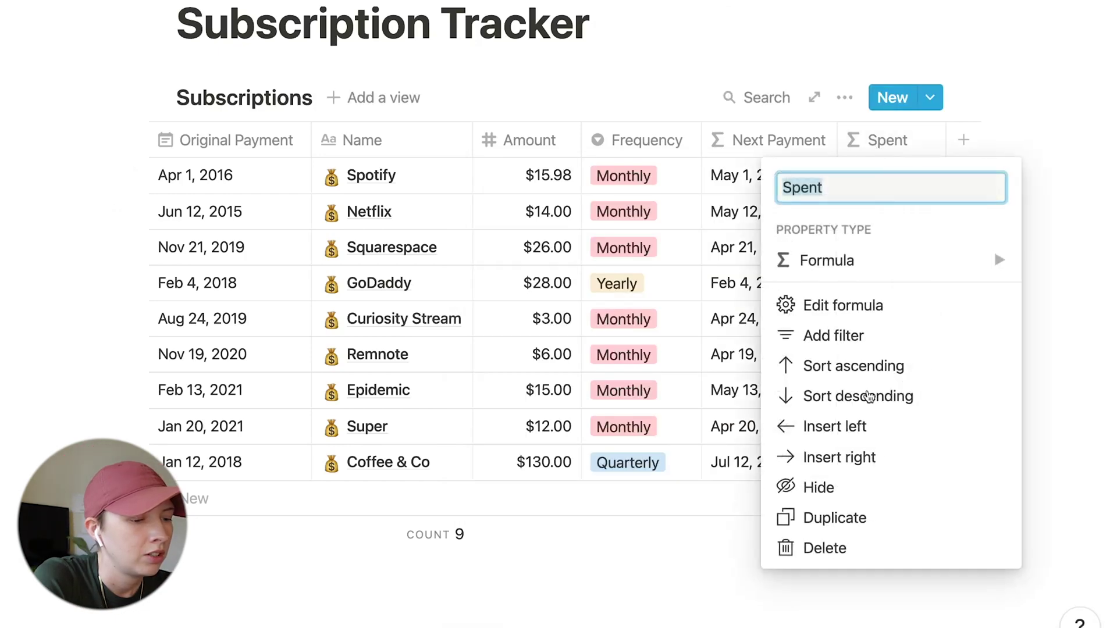
click(869, 397)
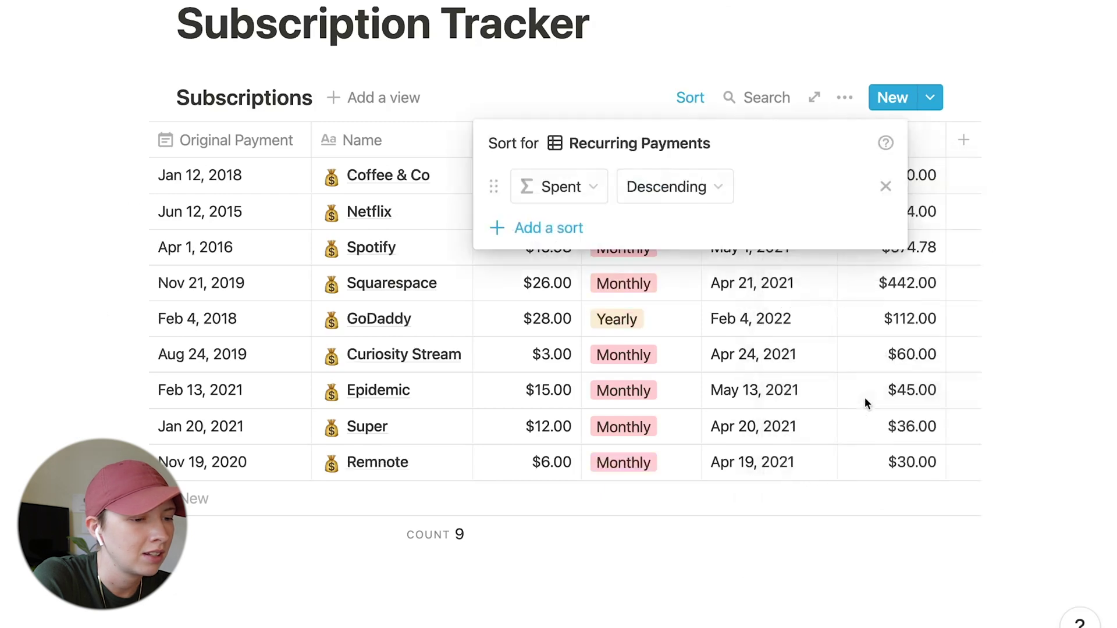
click(1103, 259)
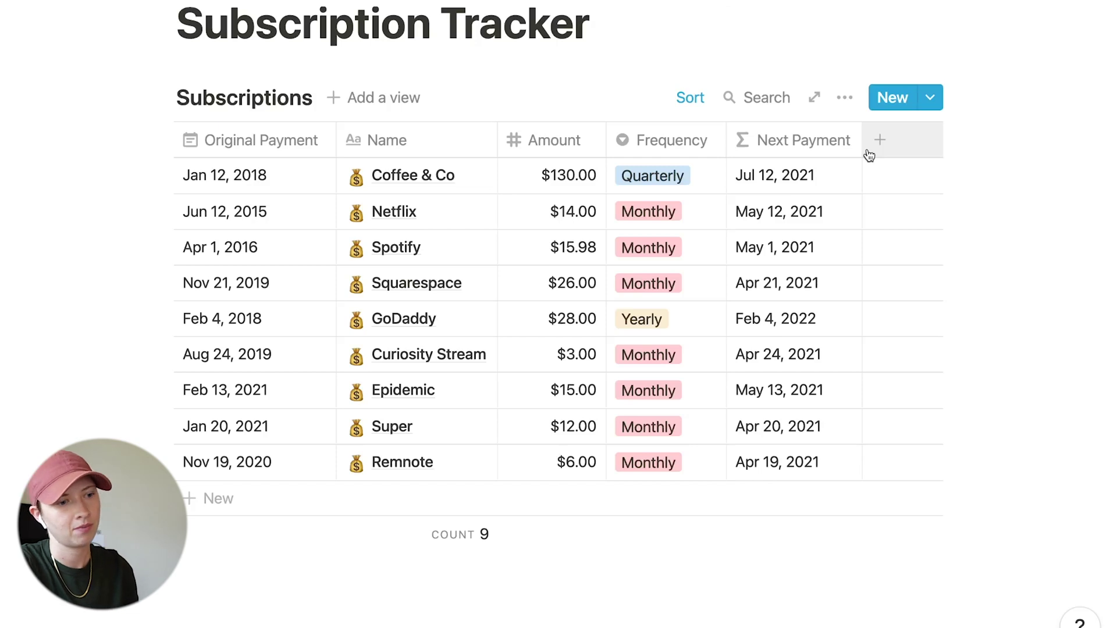
Add a column named Last Payment after Next Payment and make it a Formula property
click(868, 152)
text(Last Paye)
key(BackSpace)
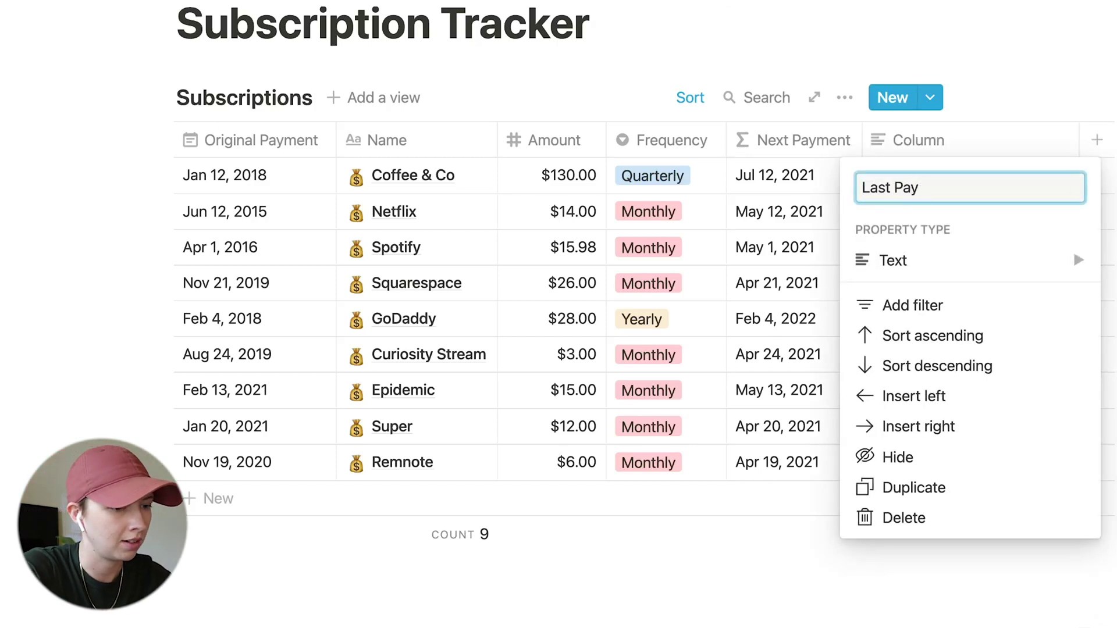
text(ment)
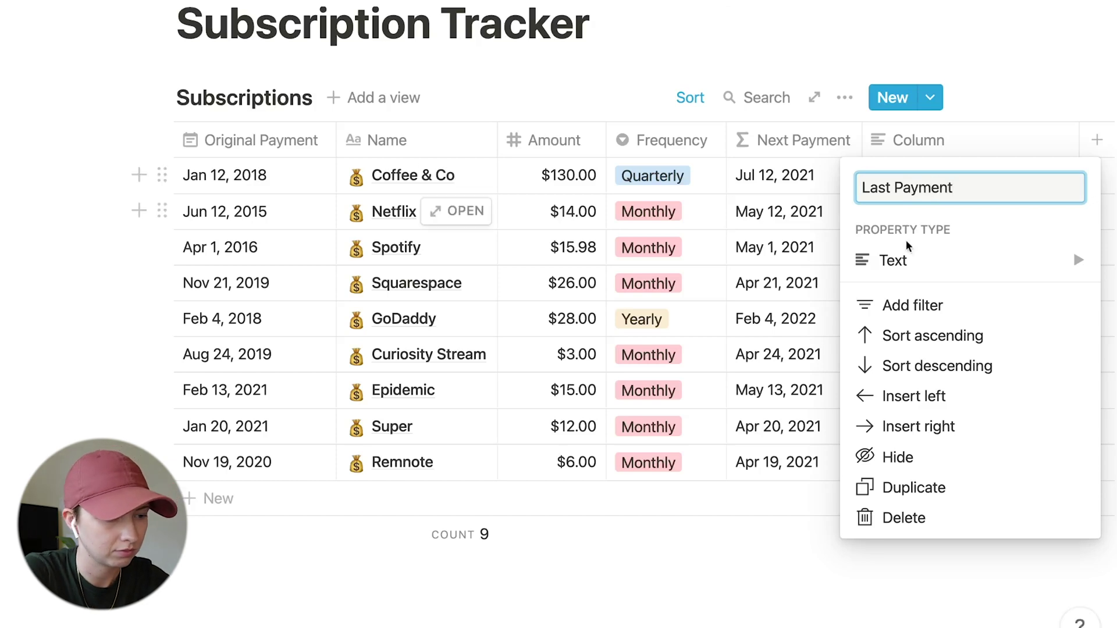
click(901, 266)
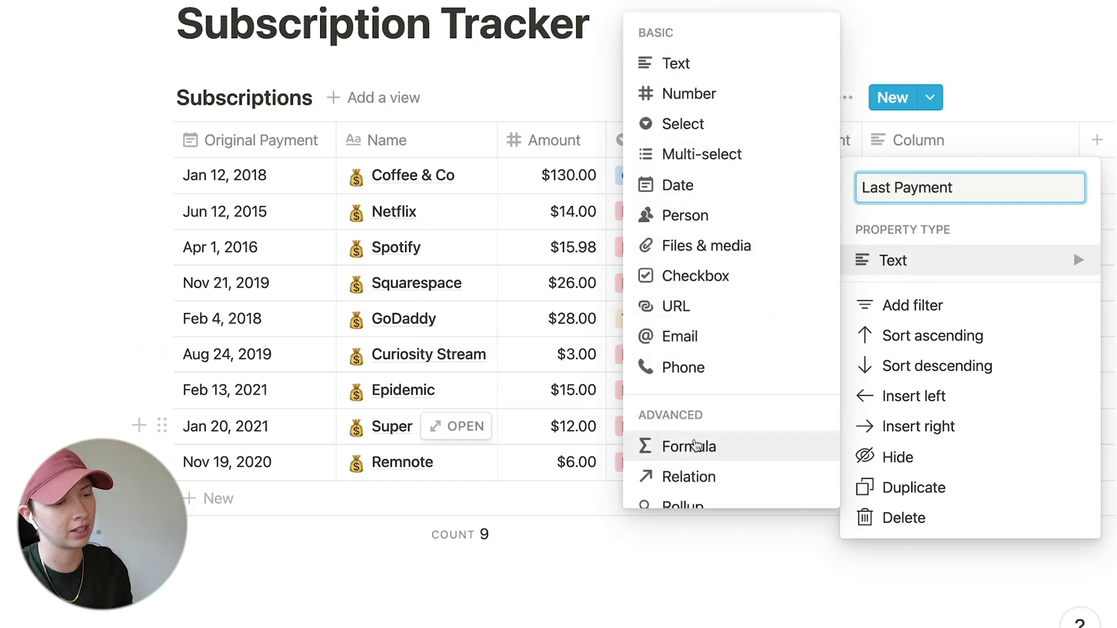
click(696, 446)
key(Escape)
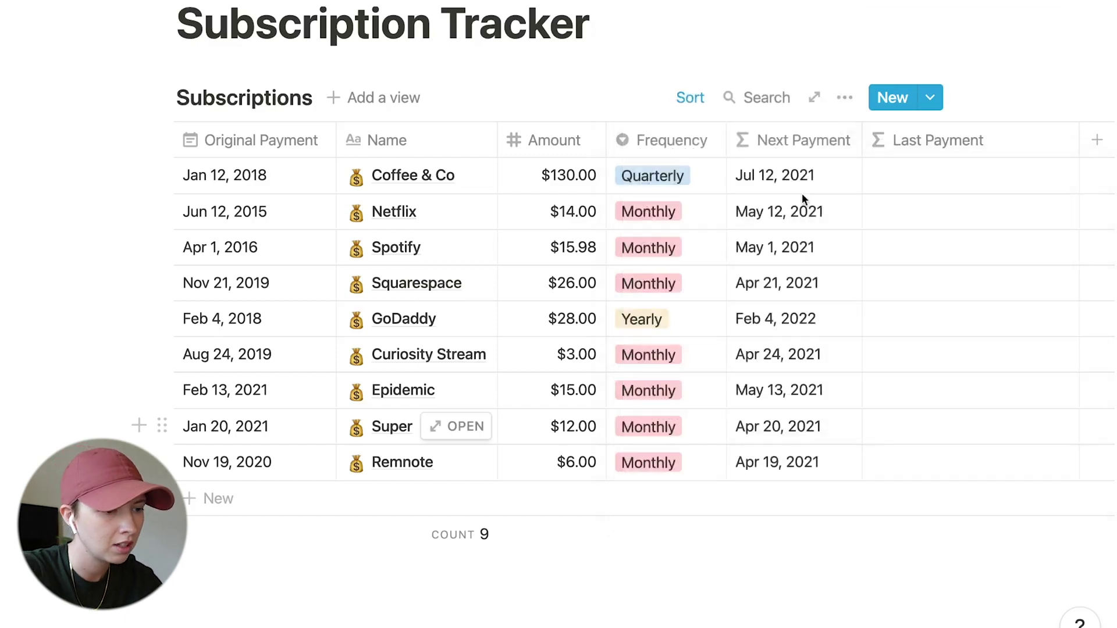
Copy the entire Next Payment formula into the Last Payment formula
scroll(801, 200, right, 3)
click(628, 187)
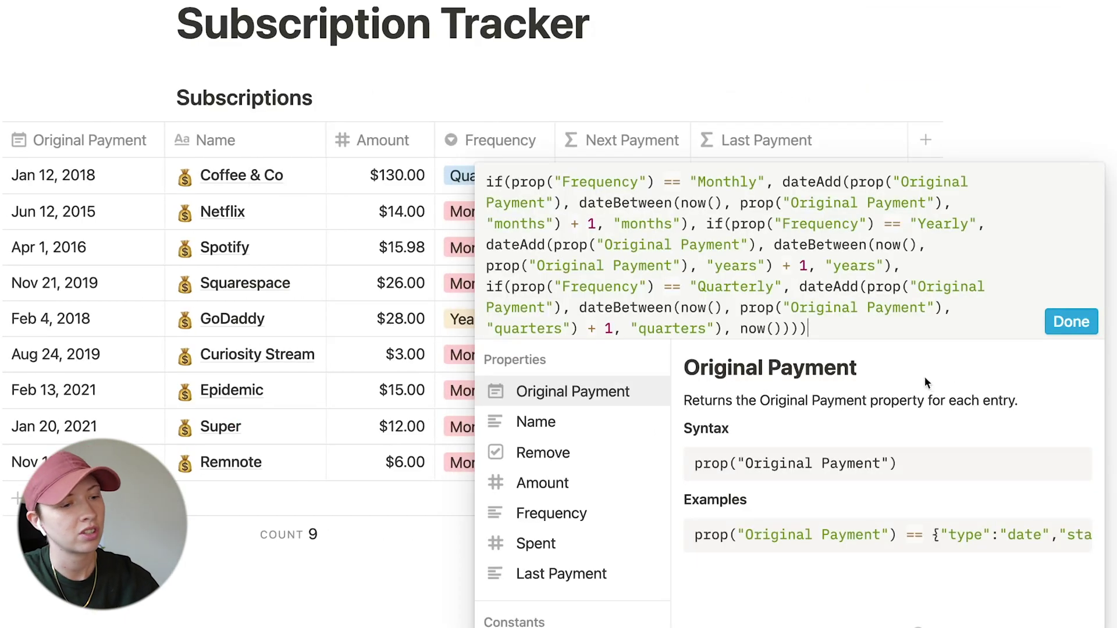
drag(827, 336, 466, 180)
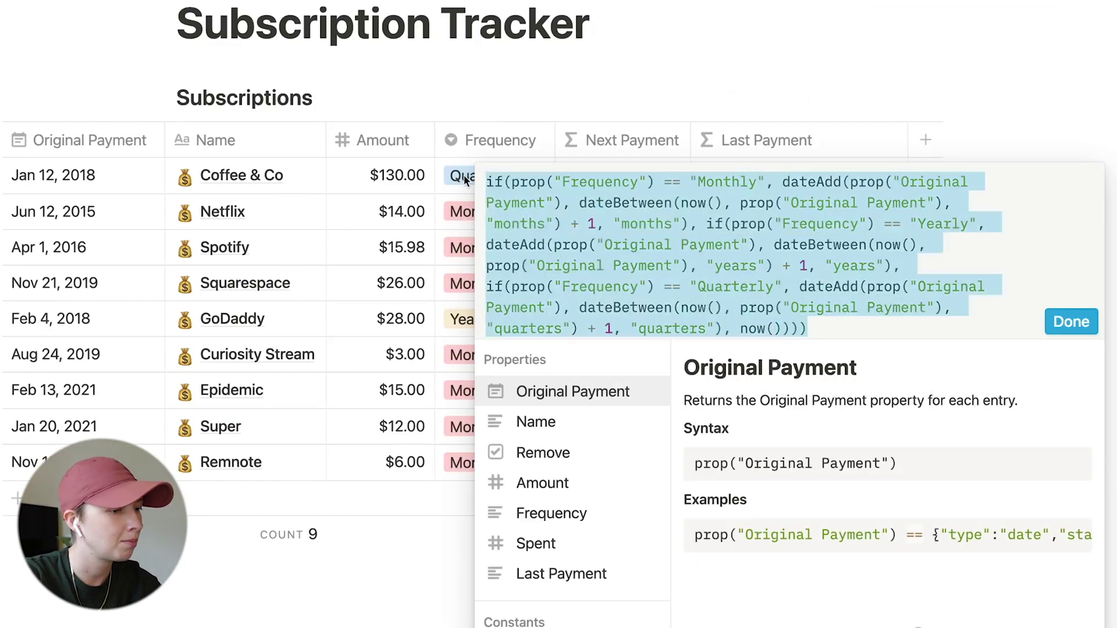
click(709, 82)
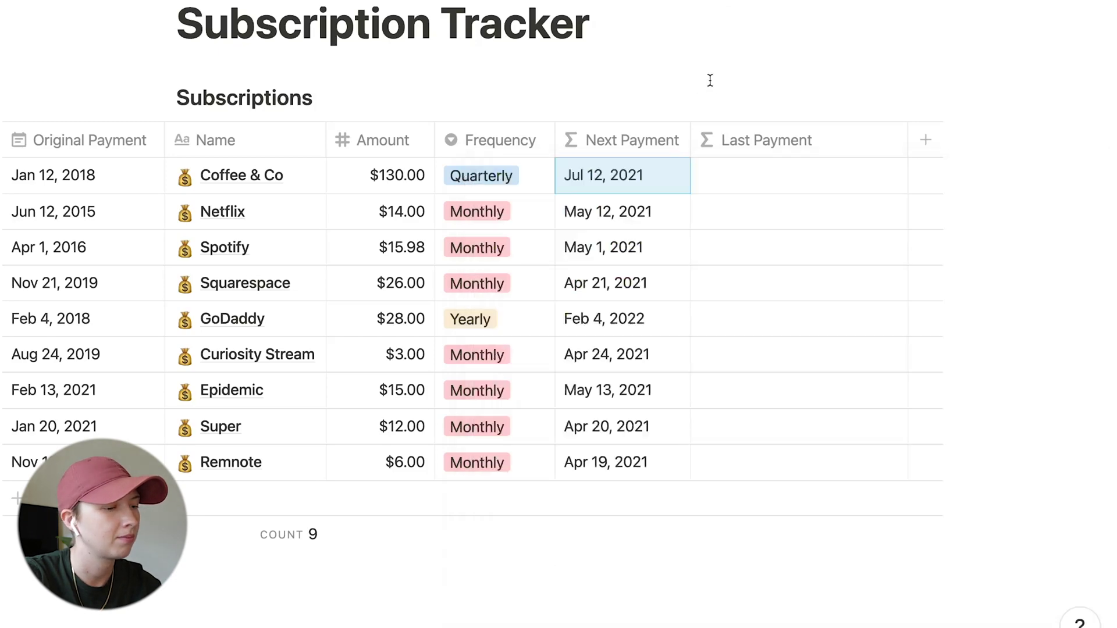
click(746, 175)
key(super+v)
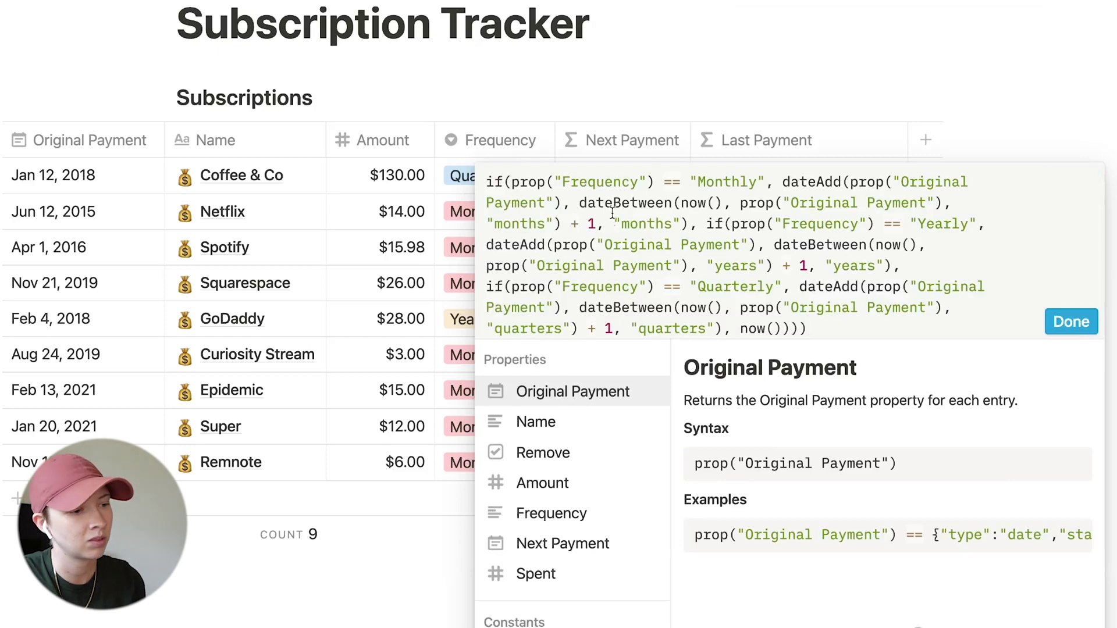
Remove the + 1 after each dateBetween in the Last Payment formula and accept it
click(599, 225)
key(BackSpace)
key(BackSpace)
key(BackSpace)
key(BackSpace)
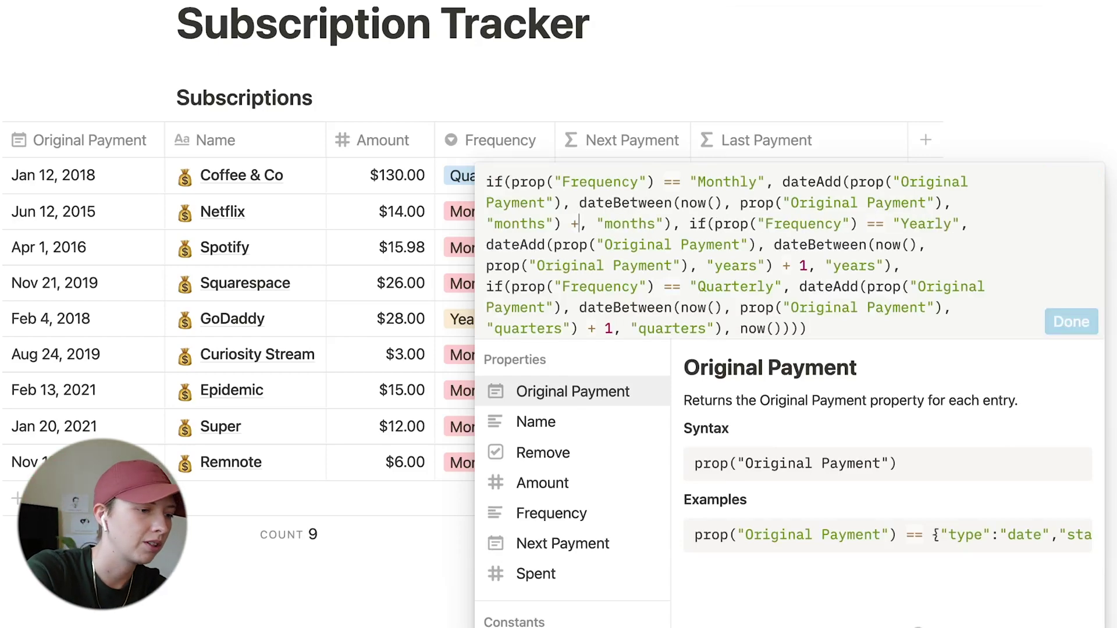
click(1071, 321)
Hide the Last Payment column from the table
click(761, 140)
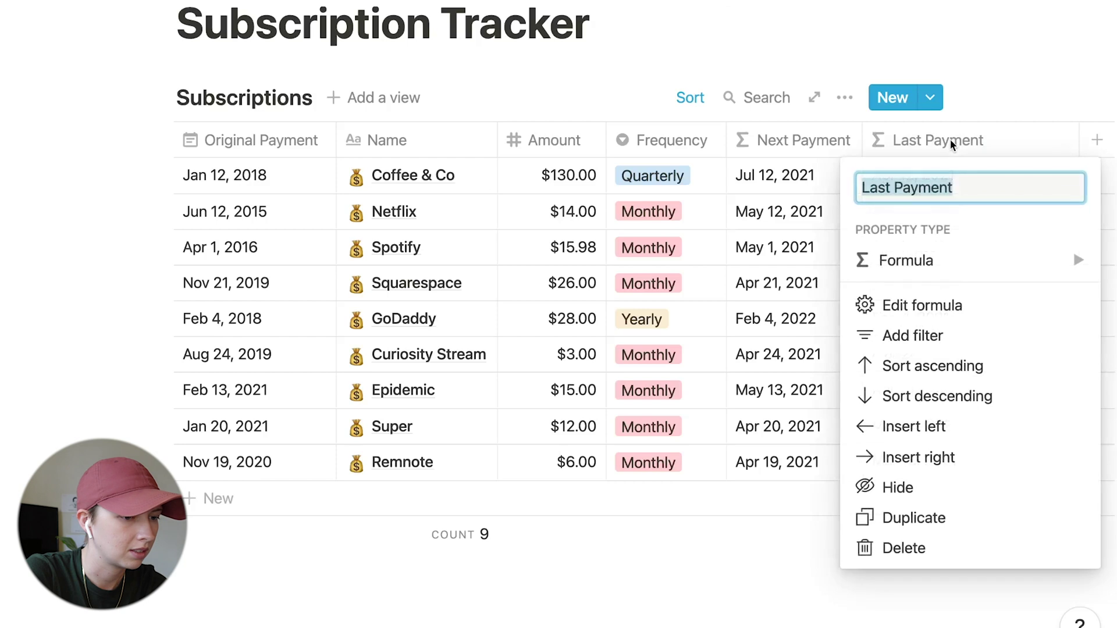
click(947, 486)
In the Coffee & Co page, move the Last Payment property directly below Amount and the Remove property below Spent
click(452, 175)
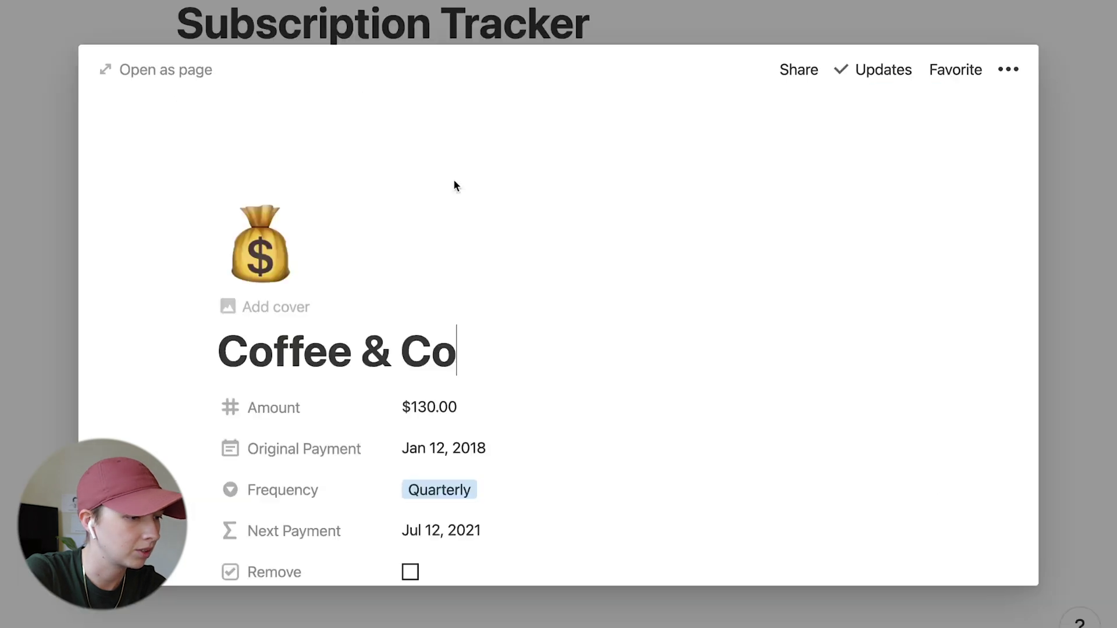
scroll(454, 182, down, 2)
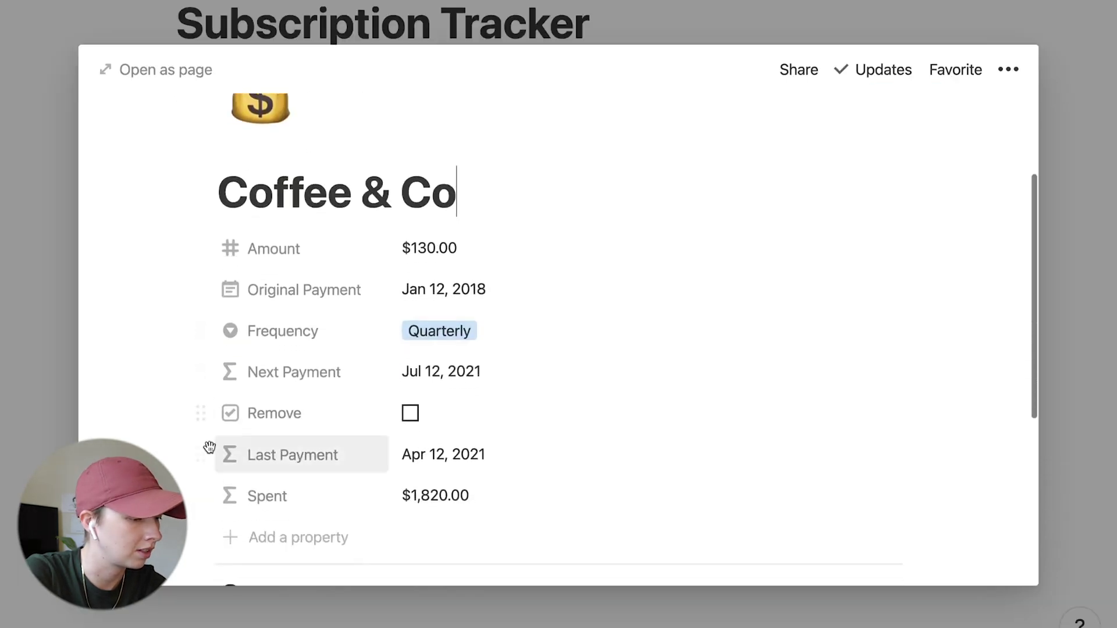
drag(208, 454, 202, 294)
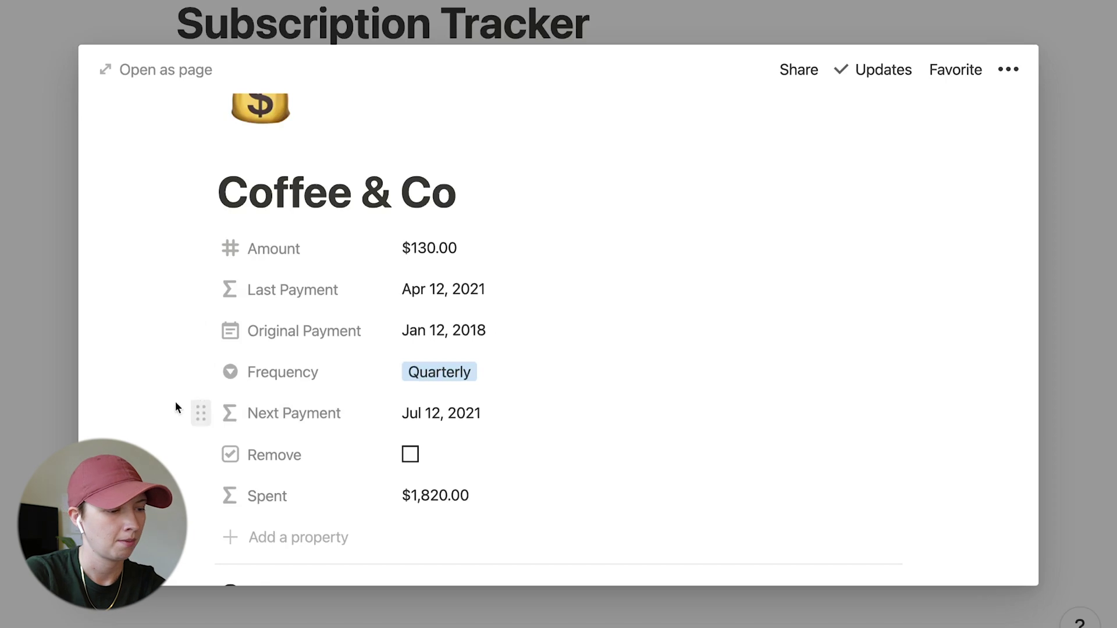
drag(207, 454, 204, 499)
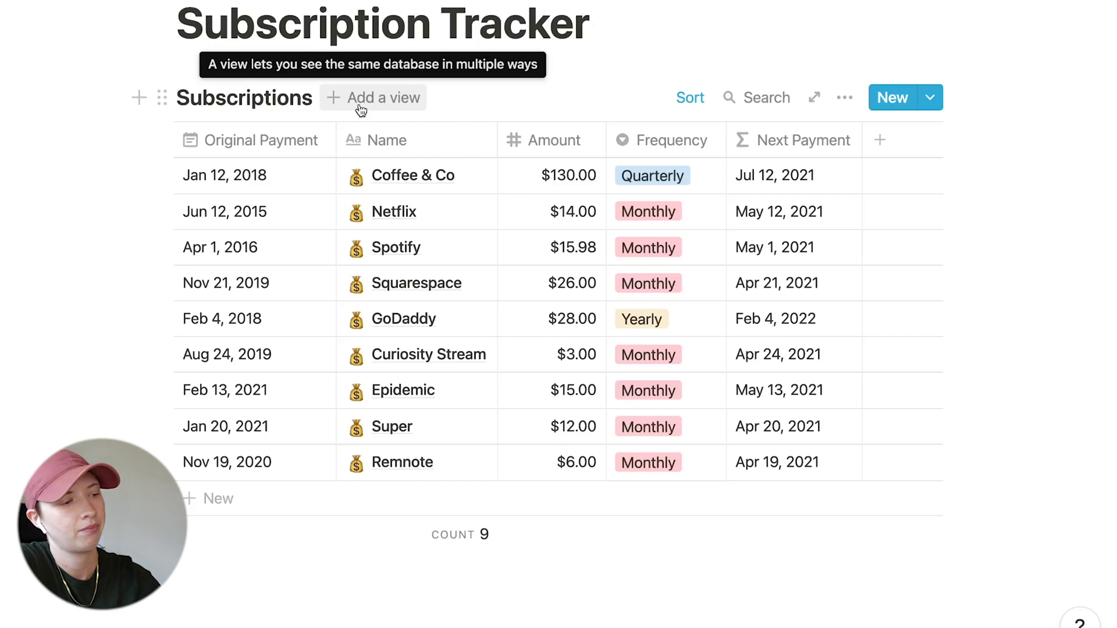
Add a List view named "Cancelled Subscriptions" to the Subscriptions database
click(358, 99)
text(C)
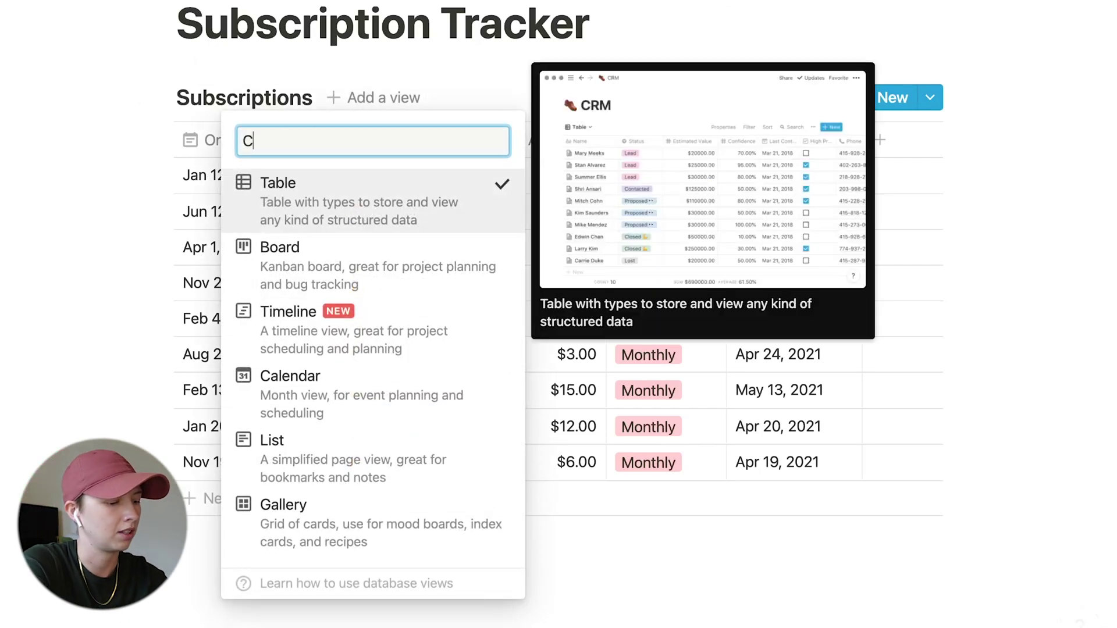
text(ancelled Su)
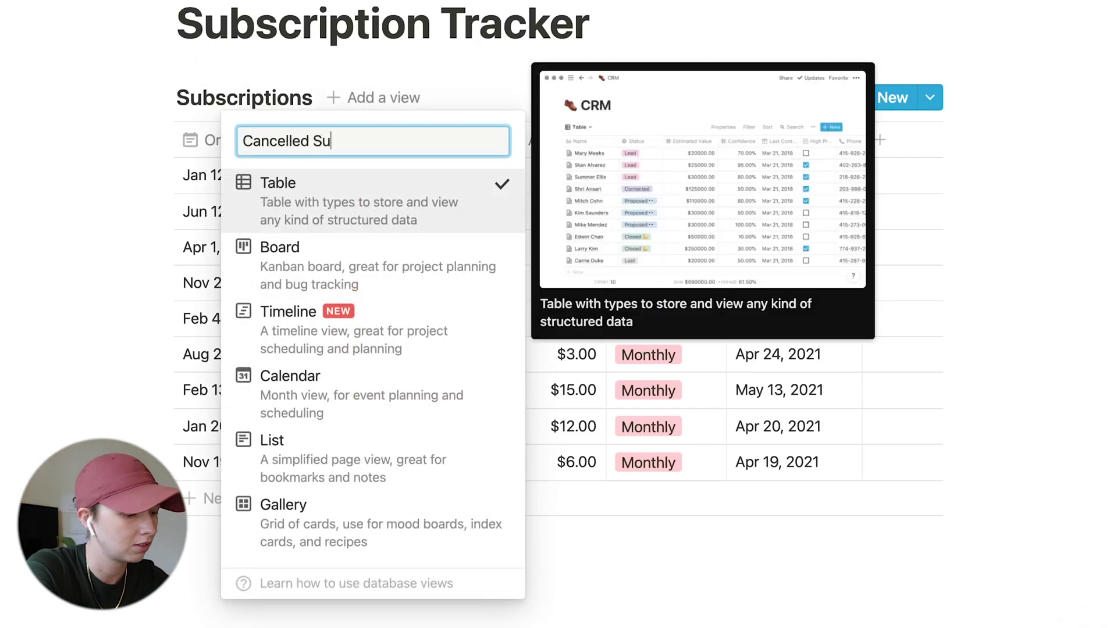
text(bscriptions)
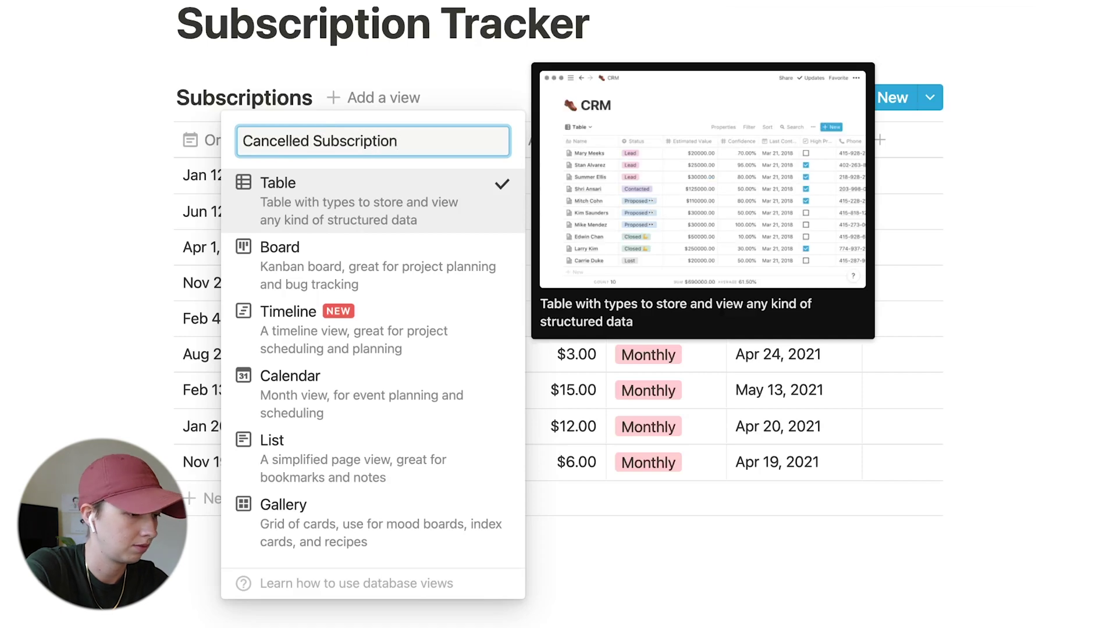
click(326, 440)
key(Return)
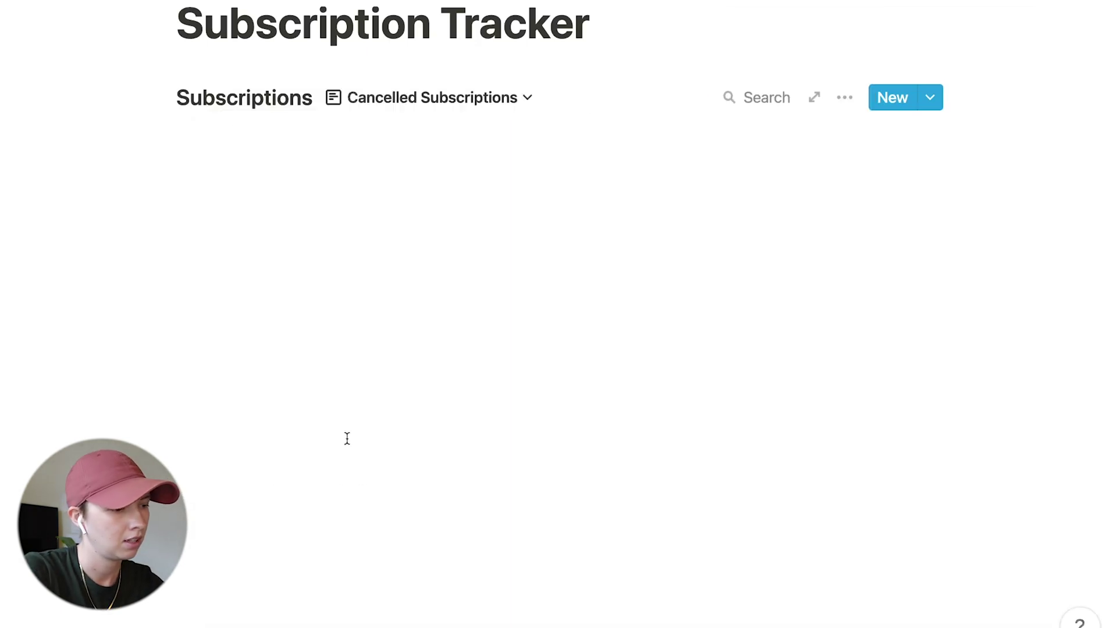
Filter the Cancelled Subscriptions view to show only entries where Remove is checked
click(456, 97)
click(844, 96)
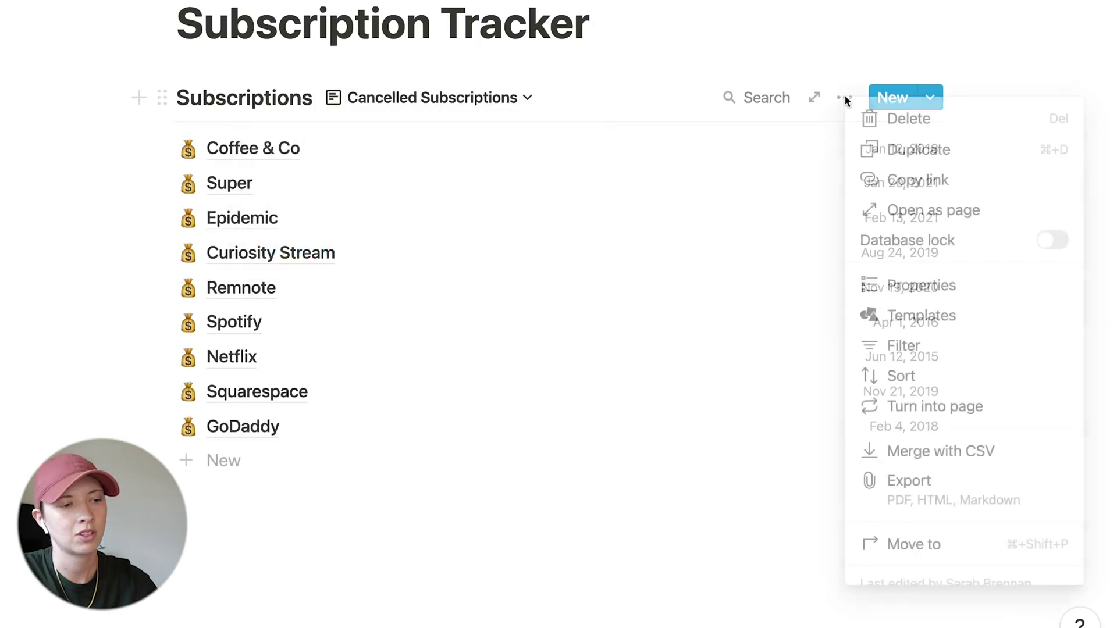
click(917, 346)
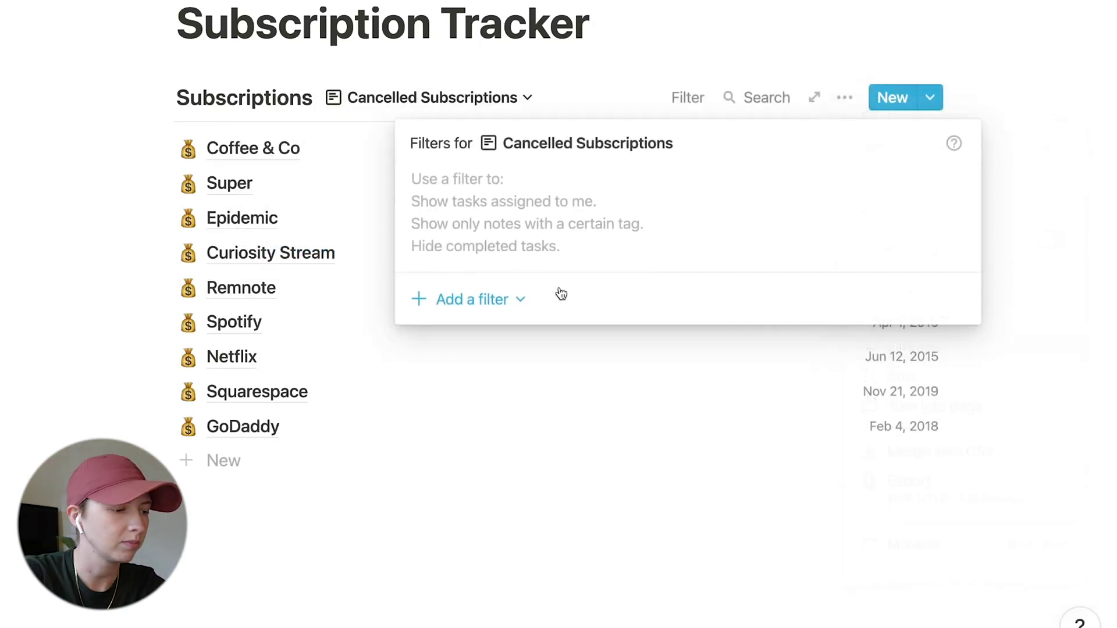
click(441, 310)
click(451, 338)
click(506, 188)
click(482, 460)
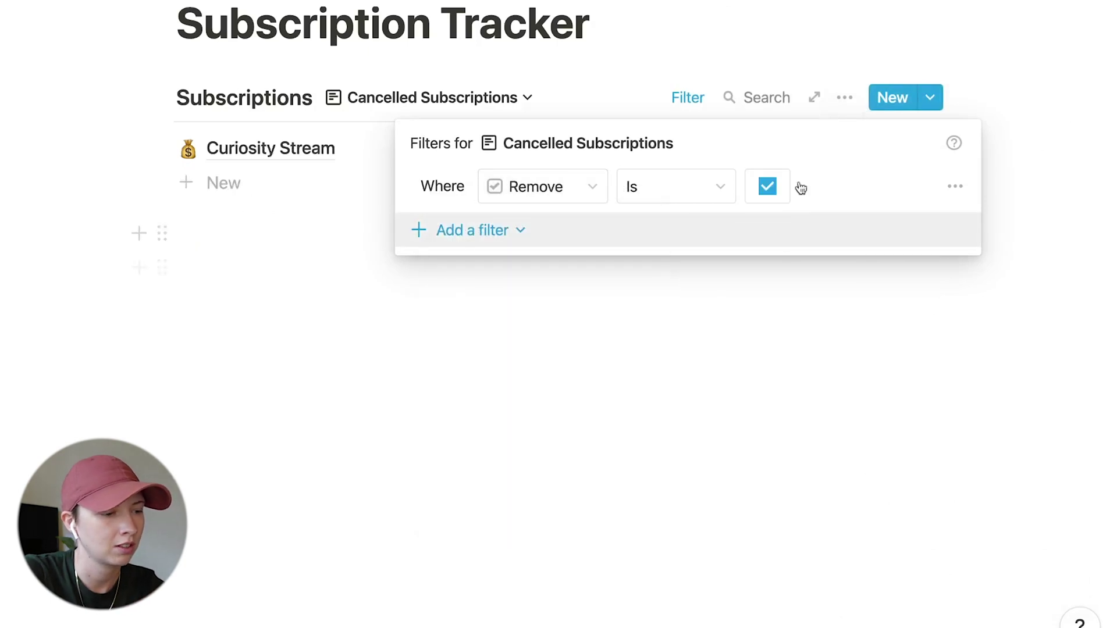
click(110, 152)
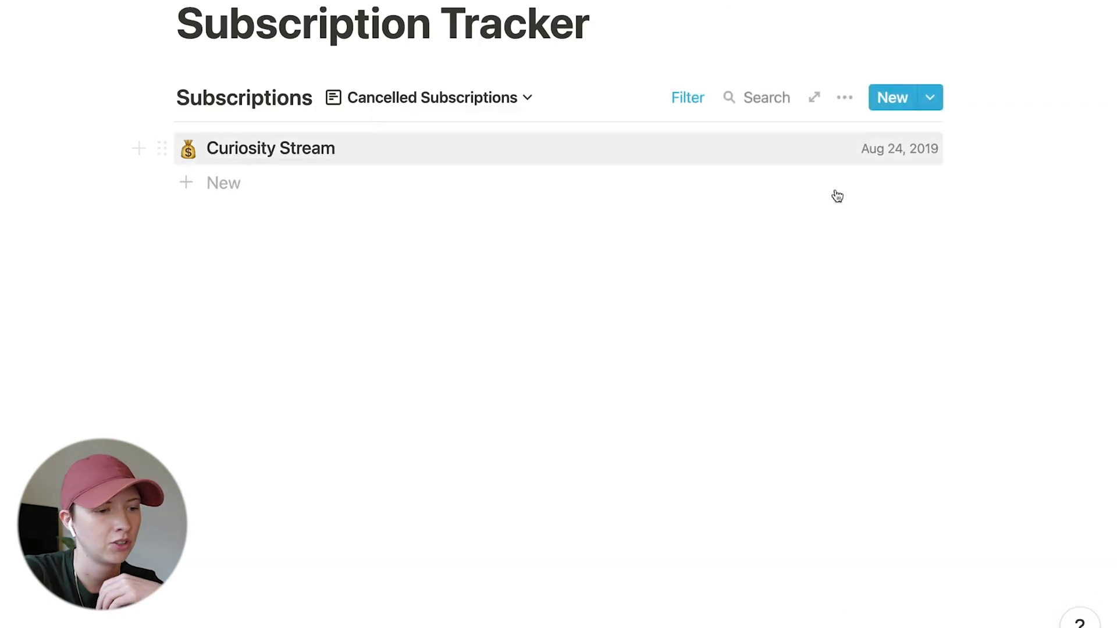
In the Cancelled Subscriptions view, show the Amount, Frequency and Remove properties and hide Original Payment
click(845, 102)
click(937, 296)
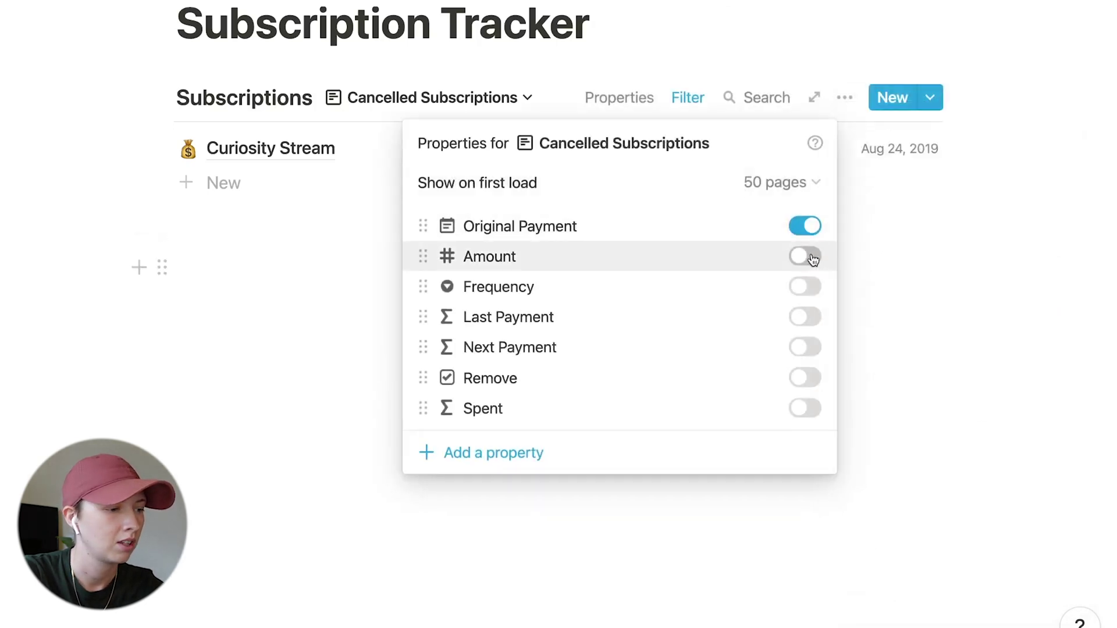
click(808, 257)
click(806, 233)
click(808, 288)
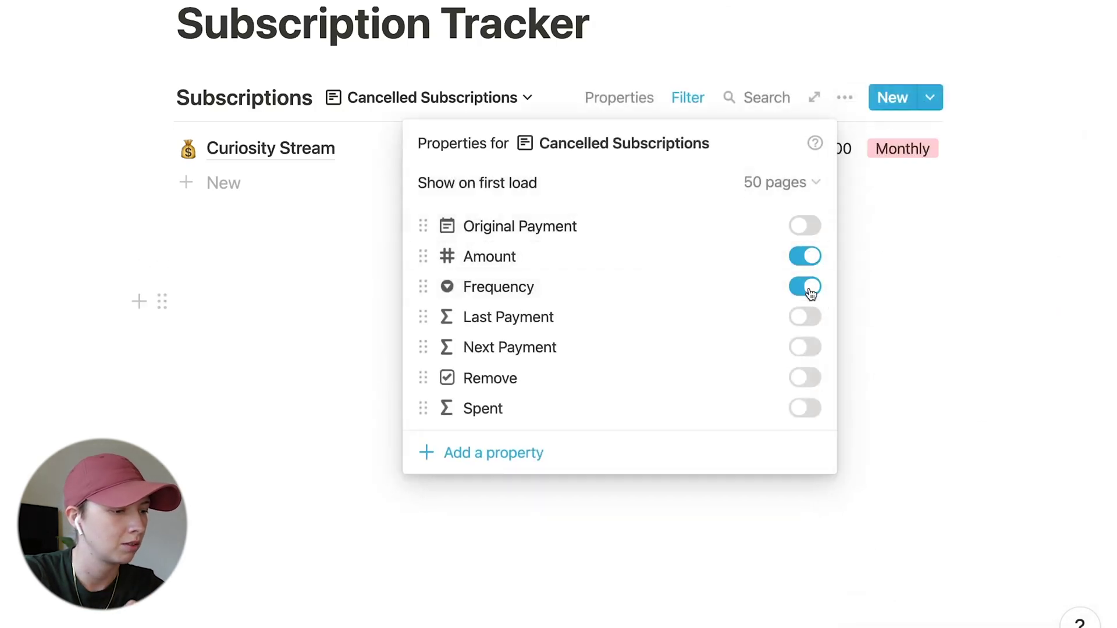
click(804, 377)
click(1041, 274)
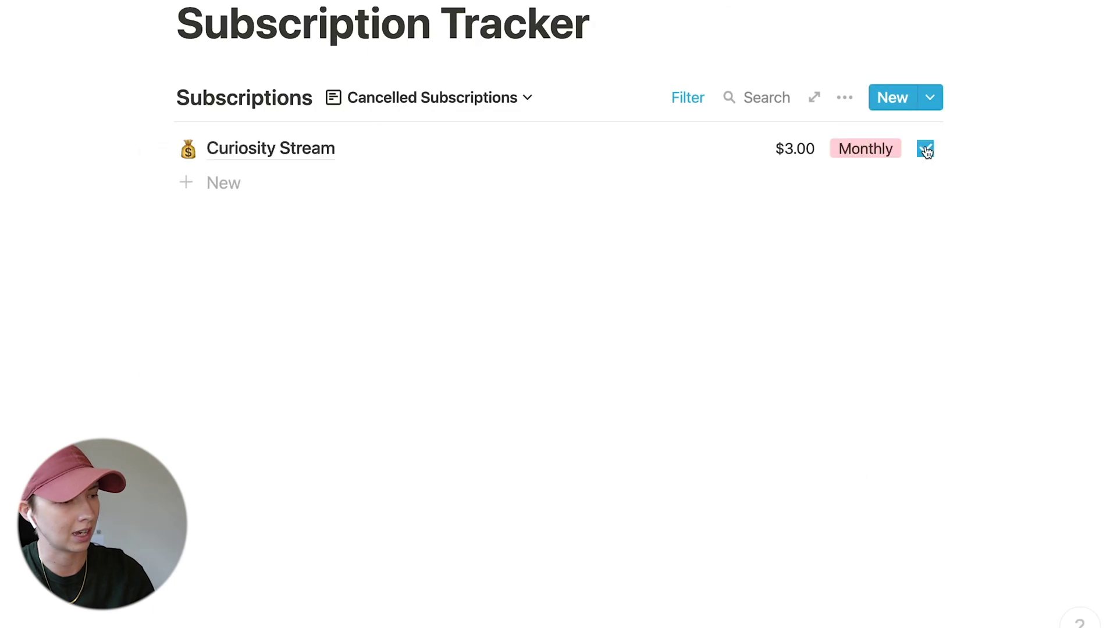
Switch to the Recurring Payments view and filter it to entries where Remove is unchecked
click(430, 97)
click(381, 175)
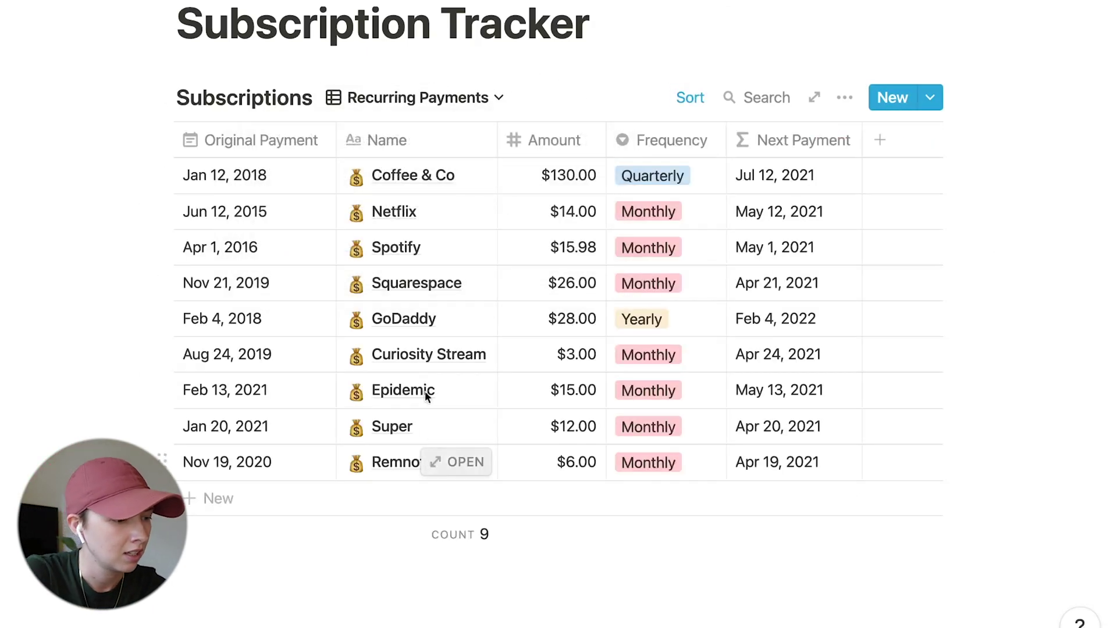
click(841, 98)
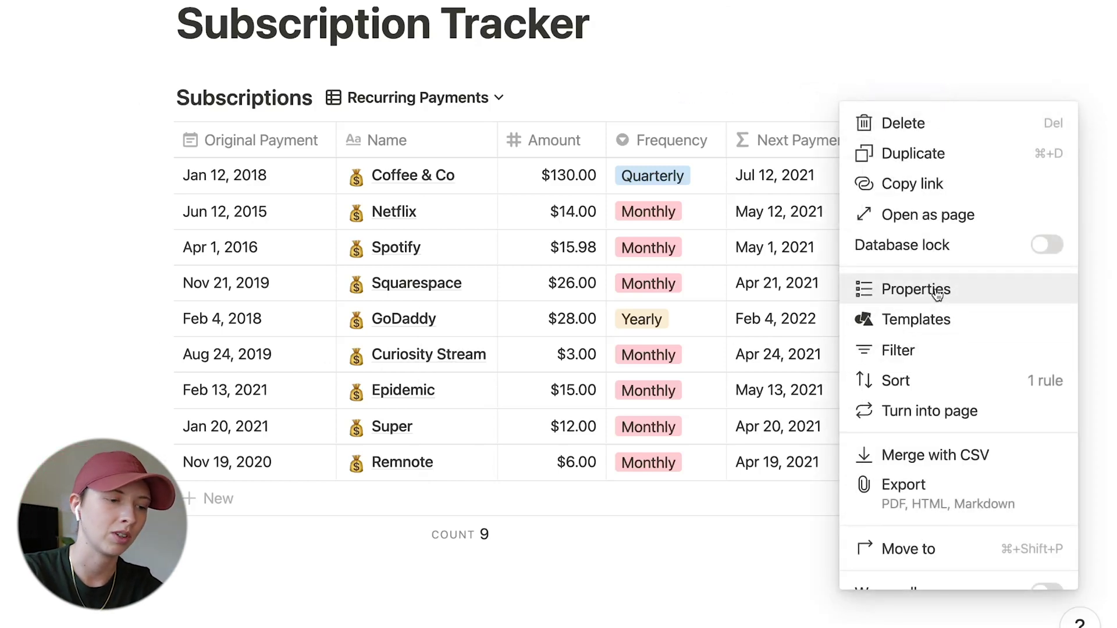
click(941, 355)
click(459, 312)
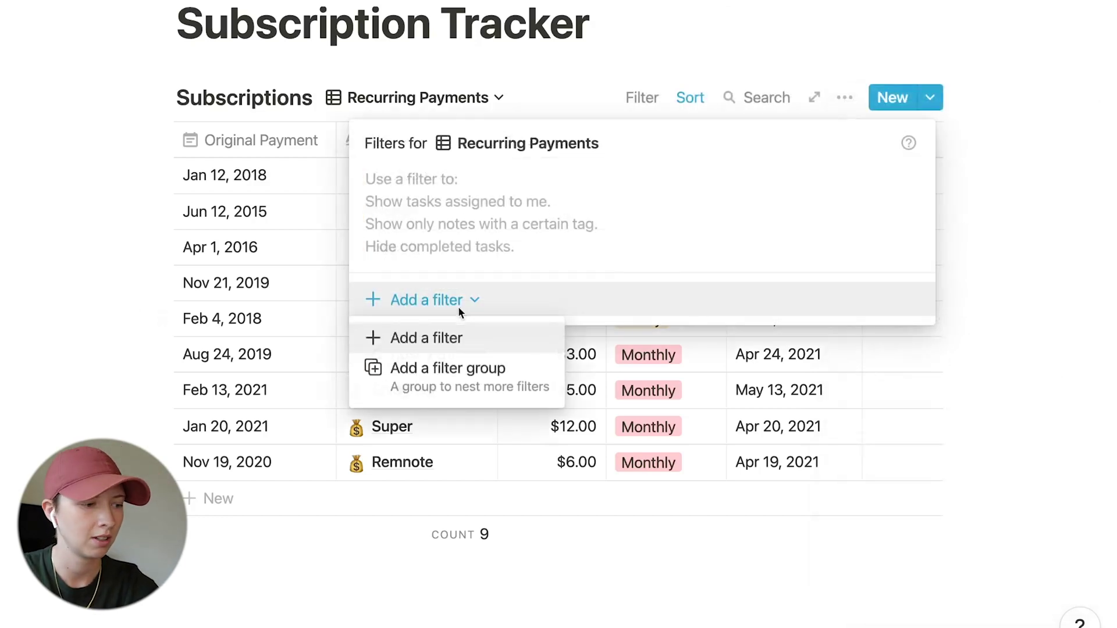
click(436, 332)
click(487, 196)
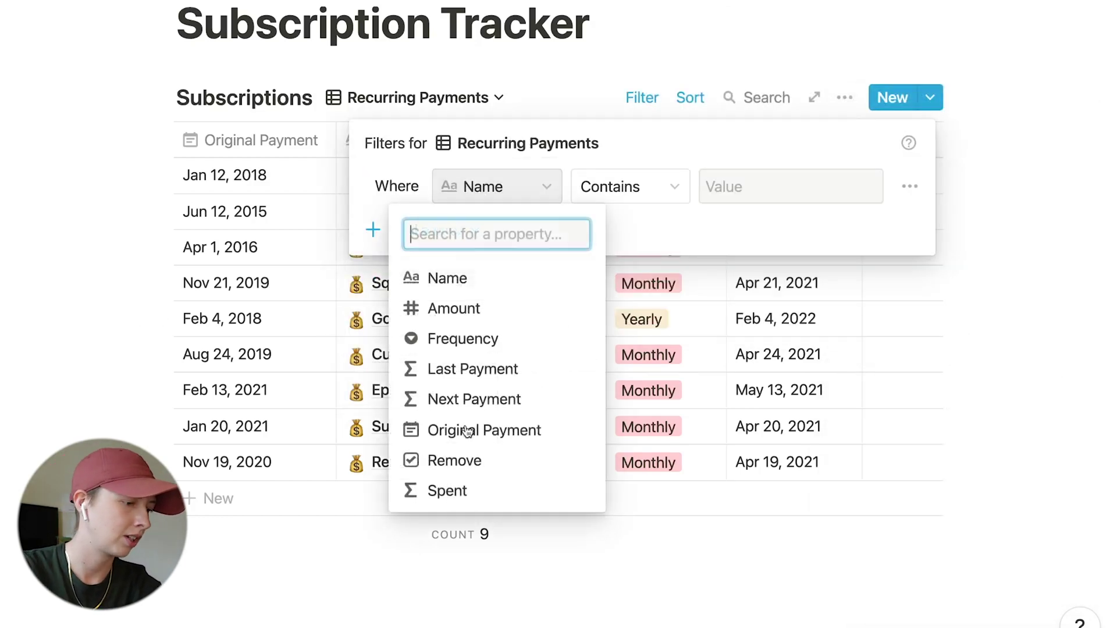
click(455, 456)
click(727, 186)
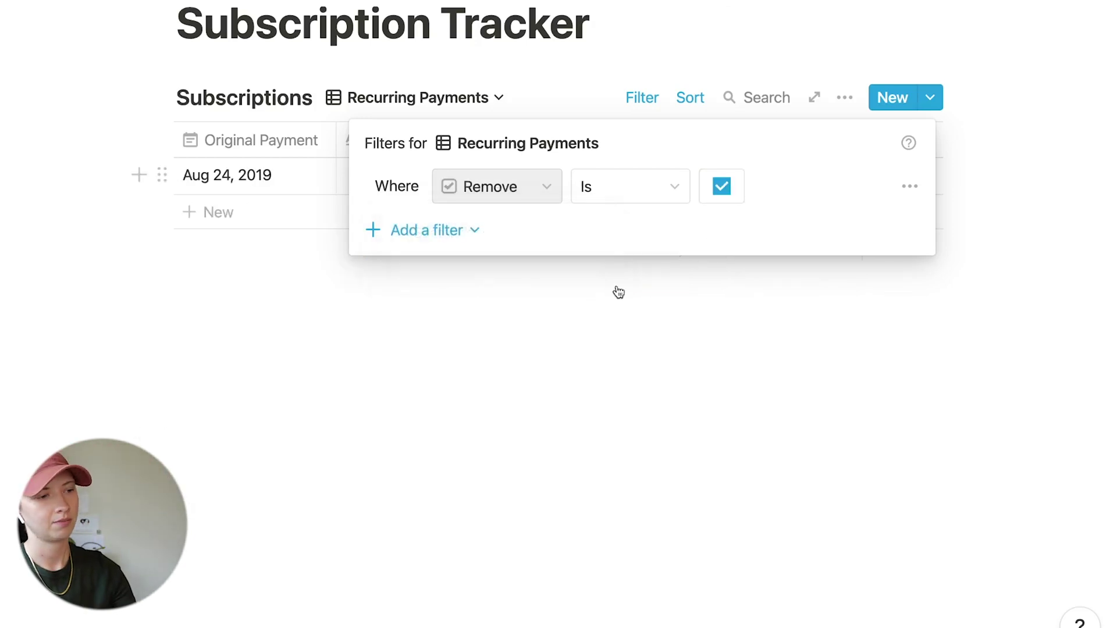
click(616, 292)
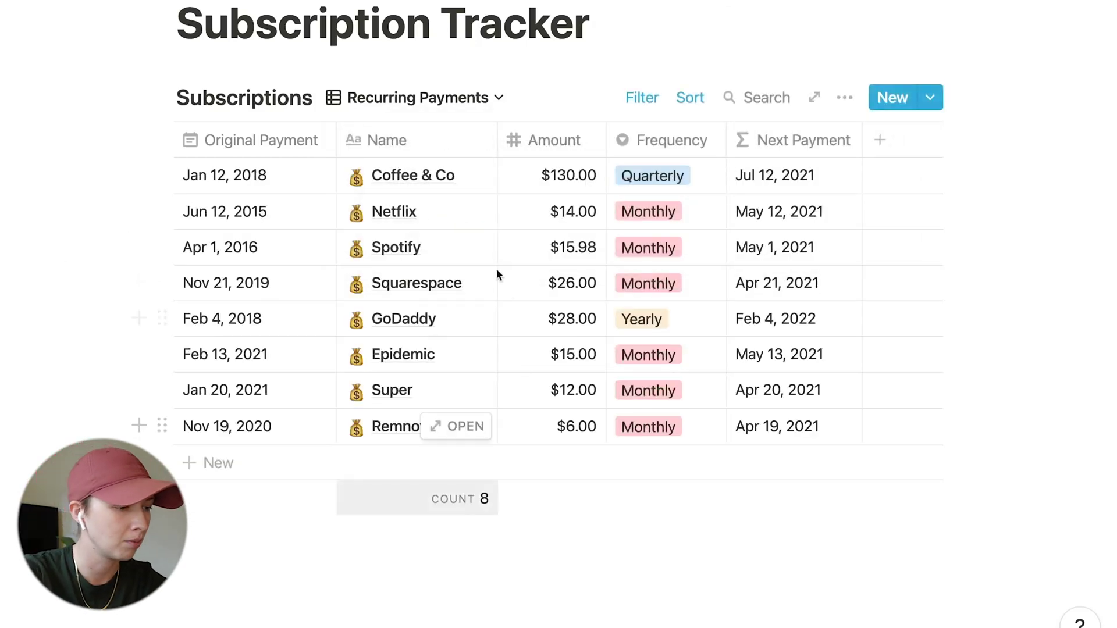
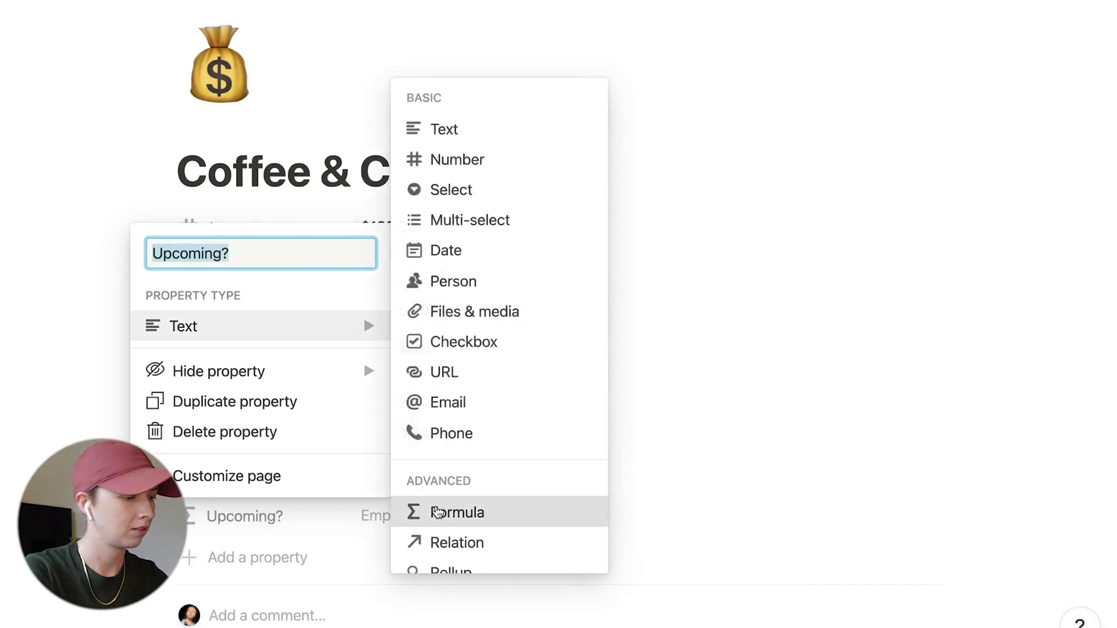
Make the Upcoming? property on the Coffee & Co page a Formula with month(now()) == month(prop("Next Payment"))
click(438, 511)
scroll(436, 510, down, 2)
click(375, 452)
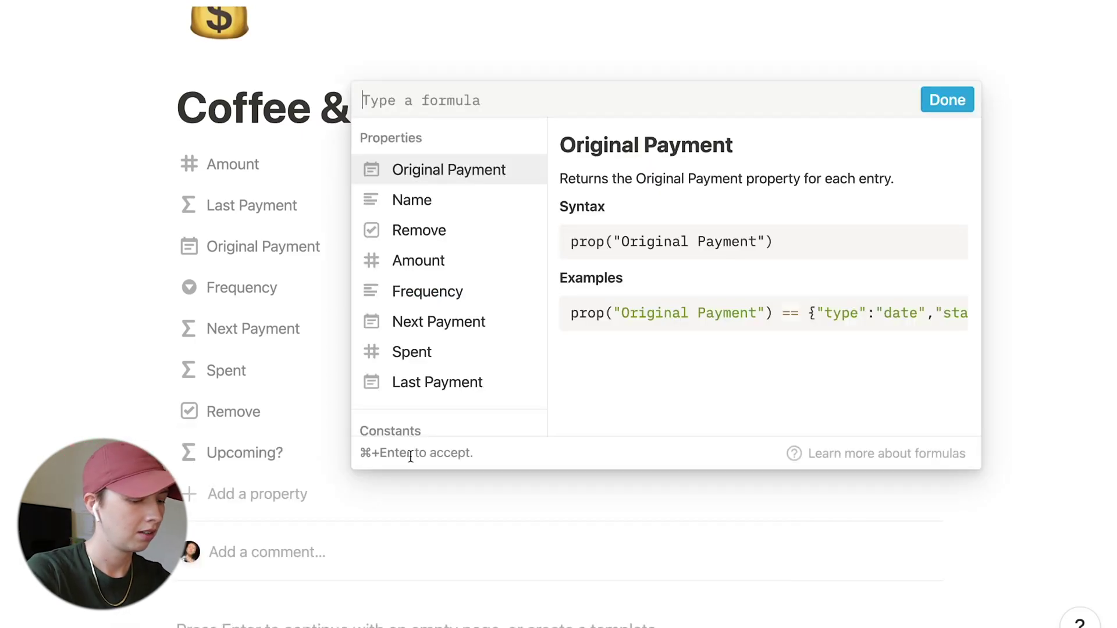
text(month(no)
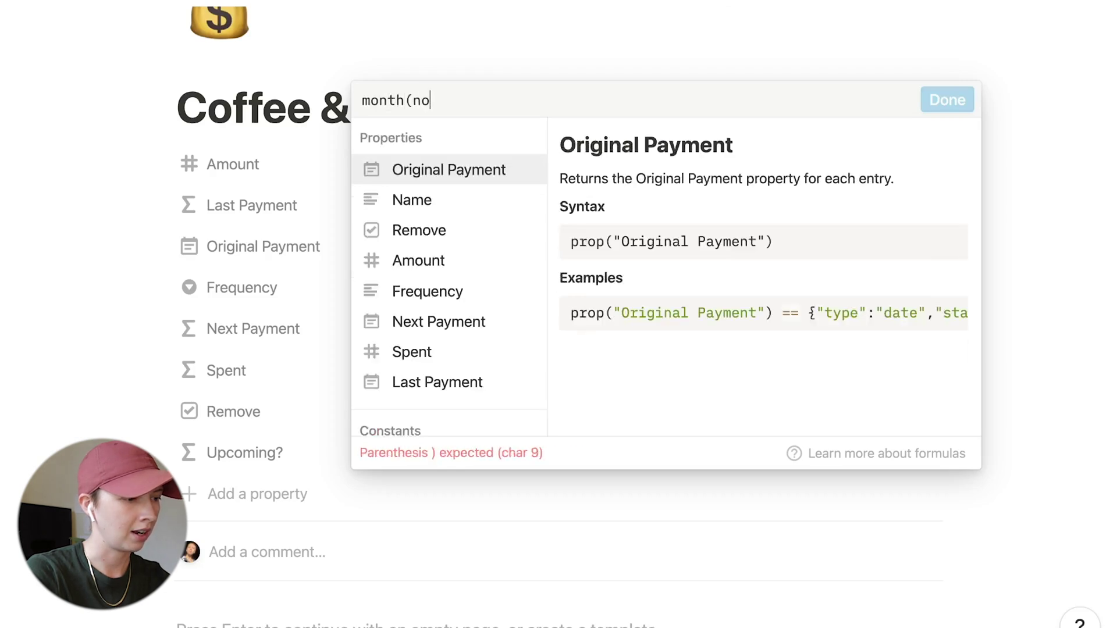
text(w()
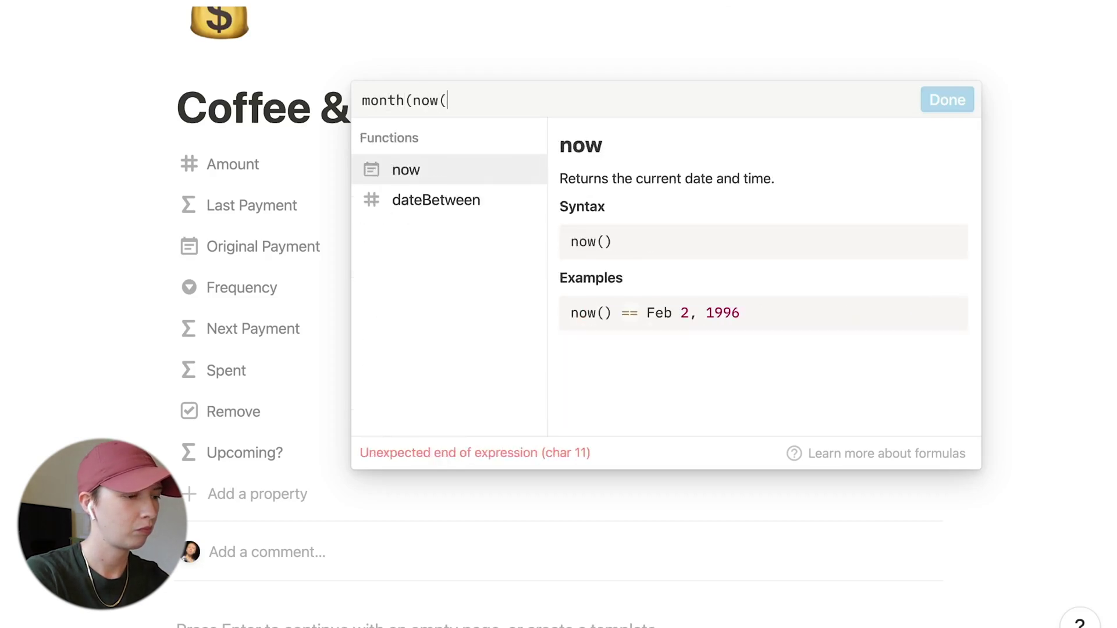
text()) == )
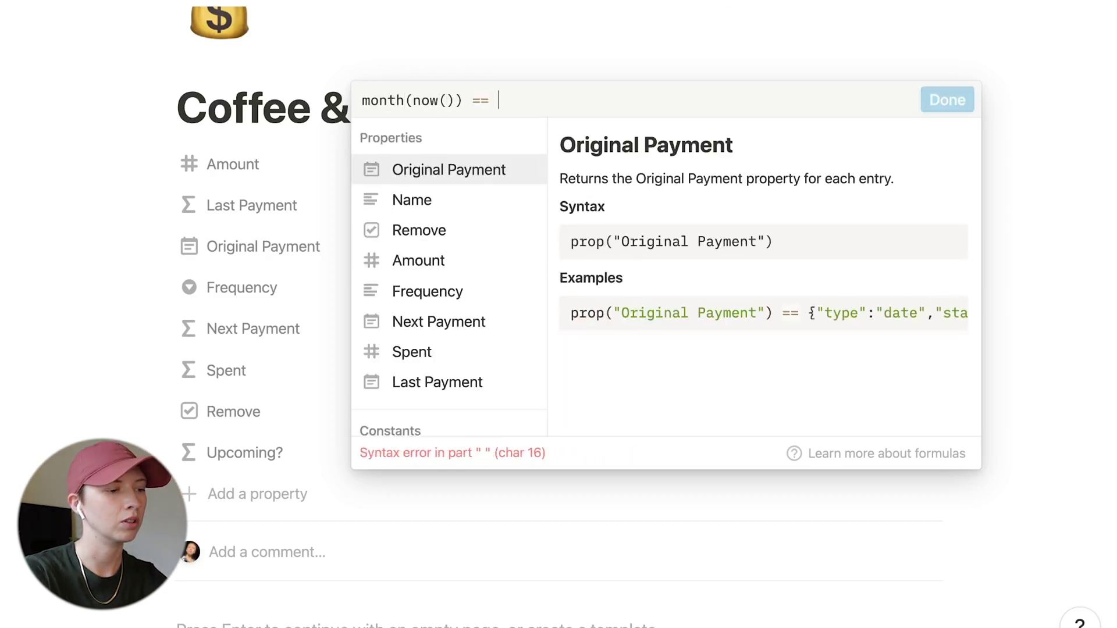
text(month()
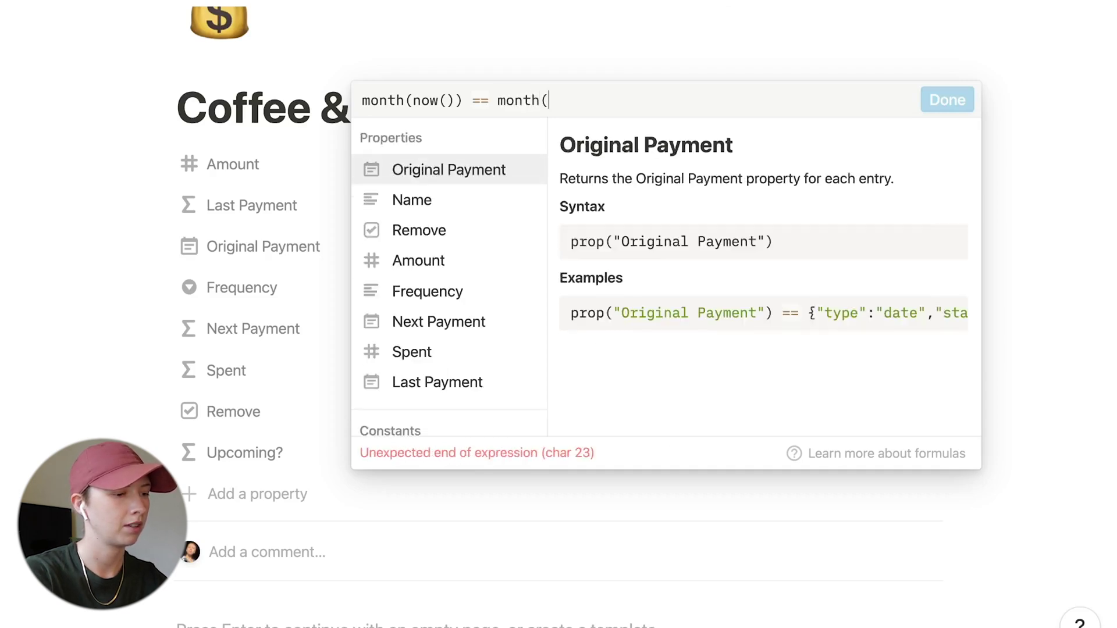
click(459, 329)
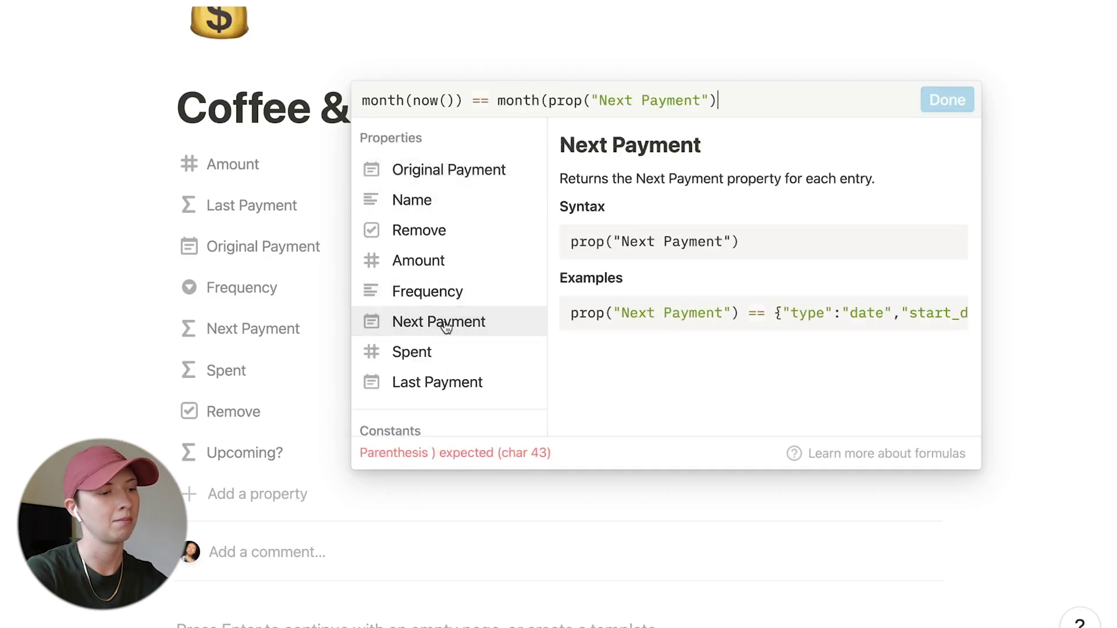
text())
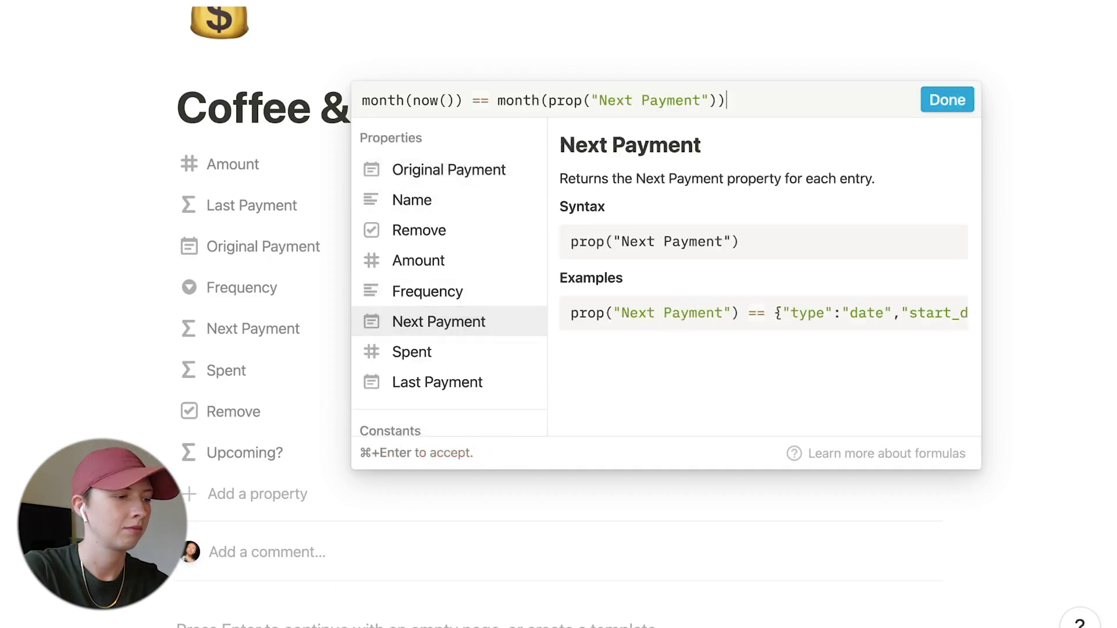
click(961, 108)
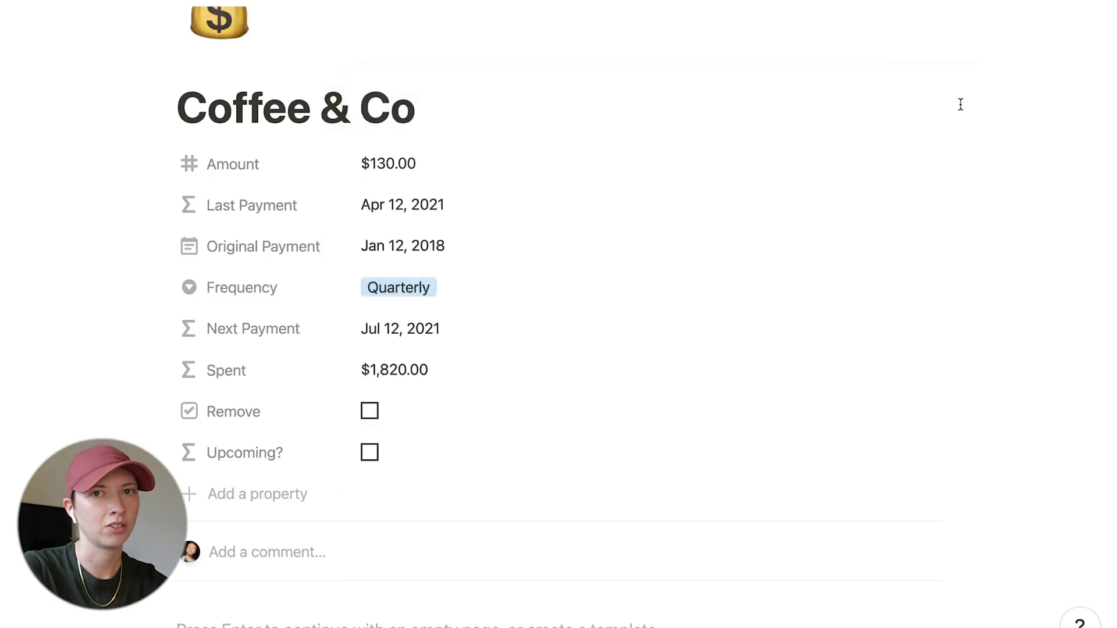
Return to the Subscription Tracker page and filter the linked Subscriptions list to entries where Upcoming? is checked
key(super+bracketleft)
scroll(904, 251, down, 2)
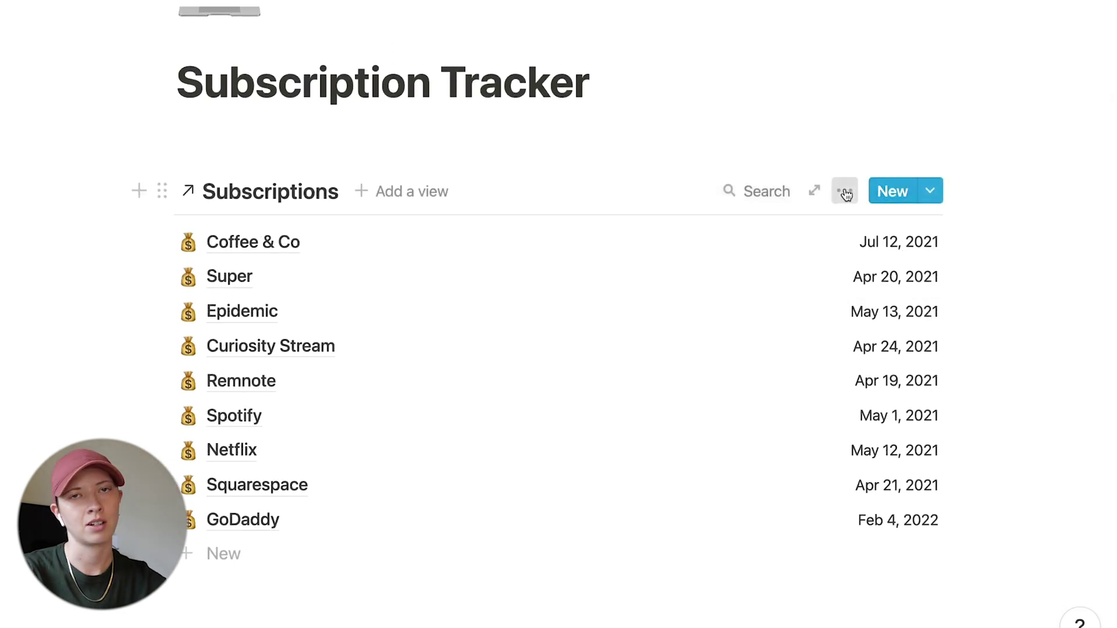
click(844, 191)
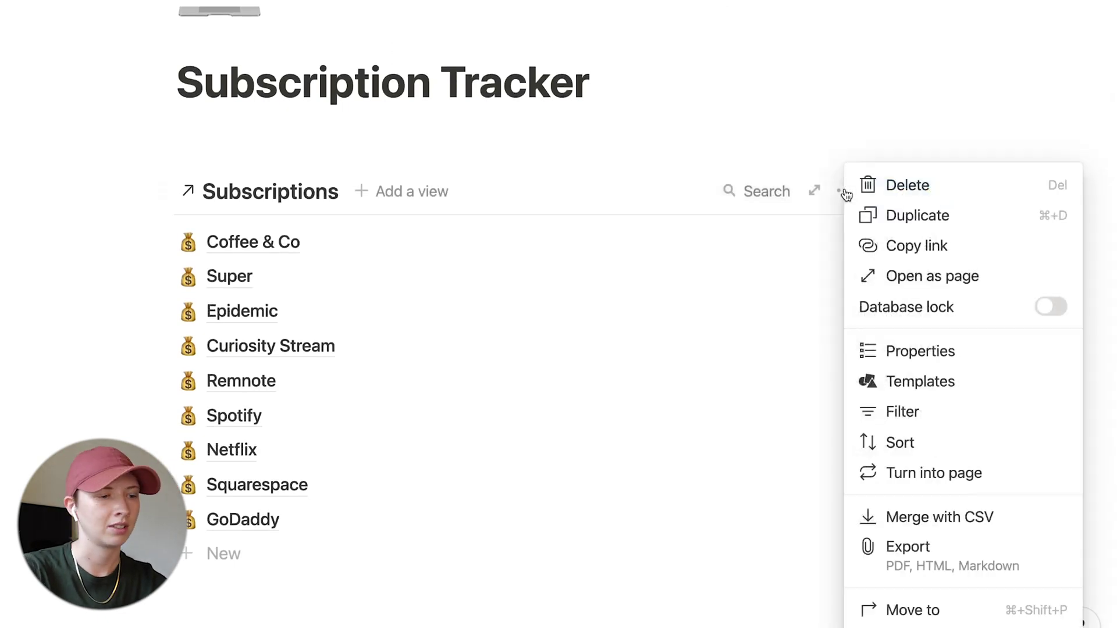
click(918, 412)
click(484, 394)
click(460, 428)
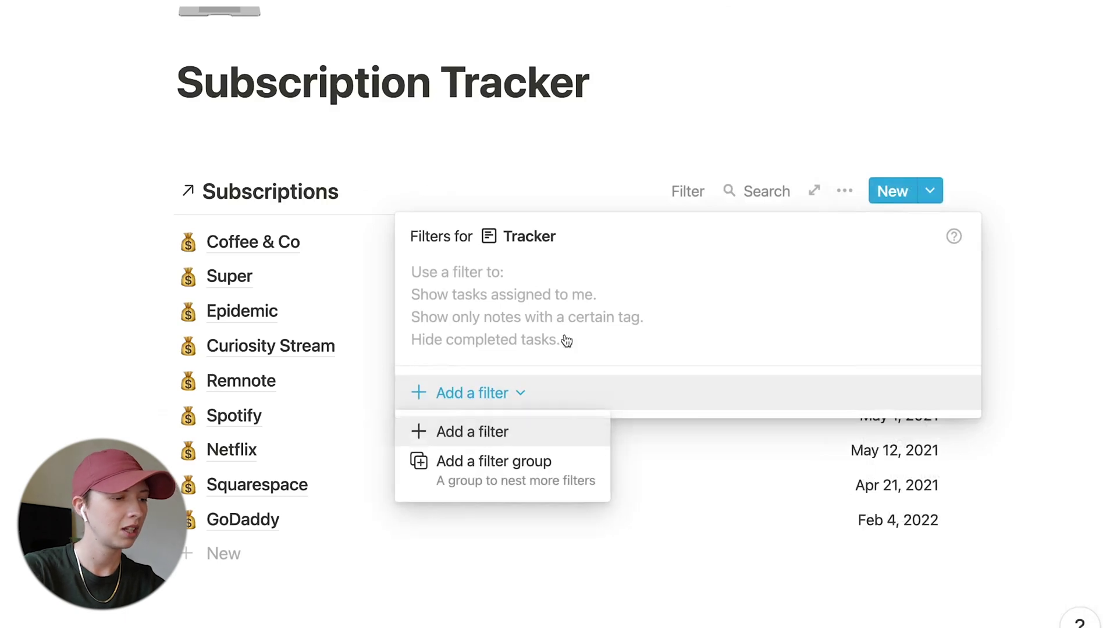
click(508, 289)
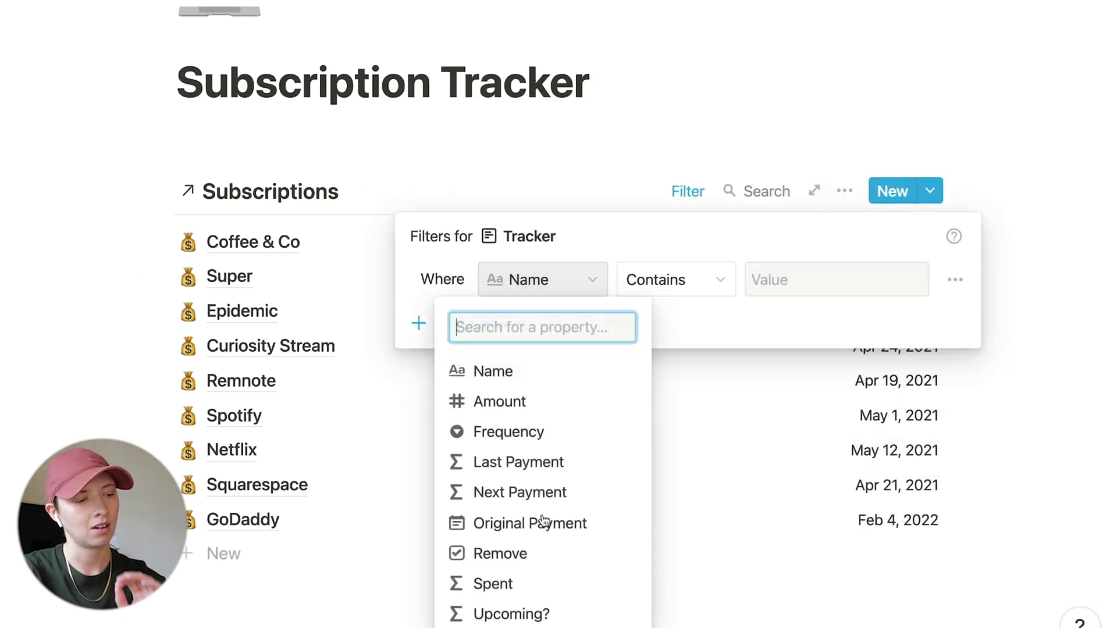
click(506, 609)
click(160, 347)
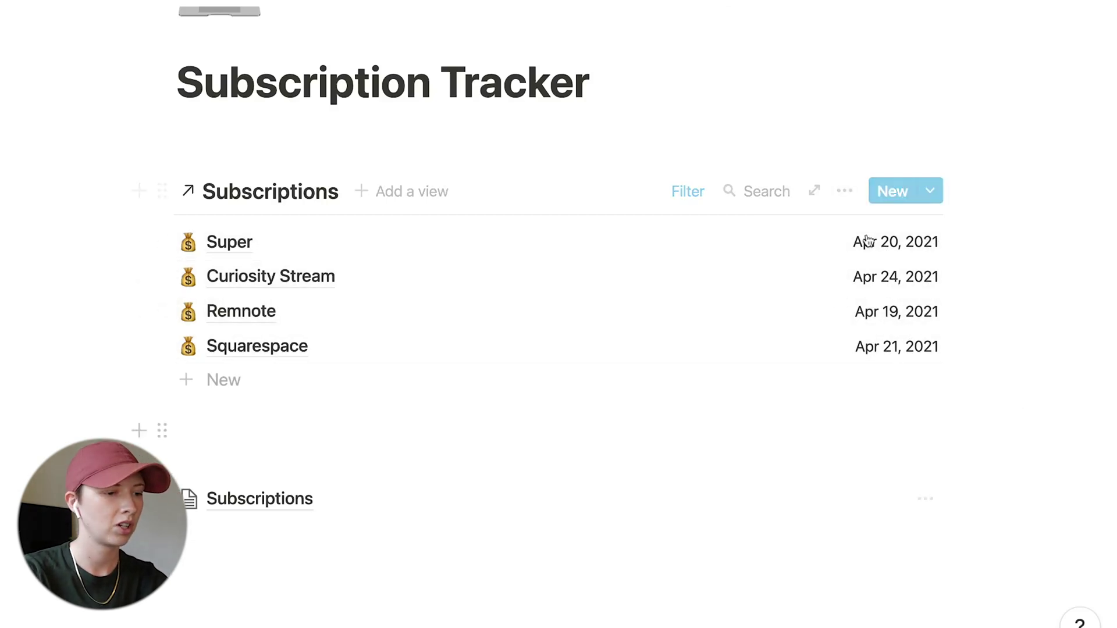
Show the Amount property in the linked Subscriptions list and place it directly after Next Payment
click(844, 193)
click(927, 352)
click(803, 440)
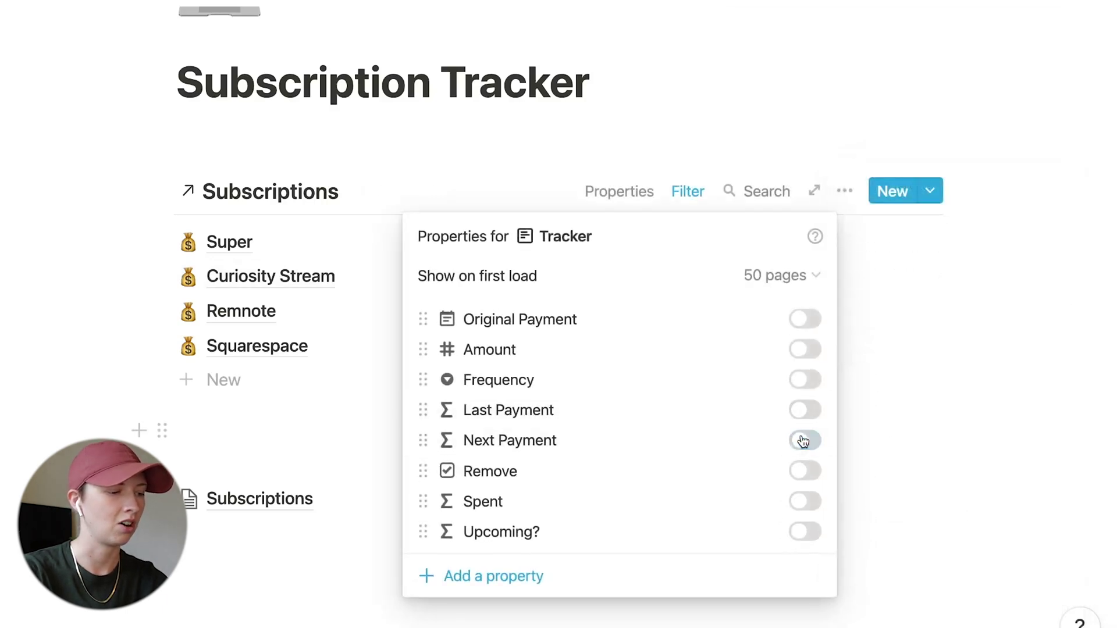
click(804, 349)
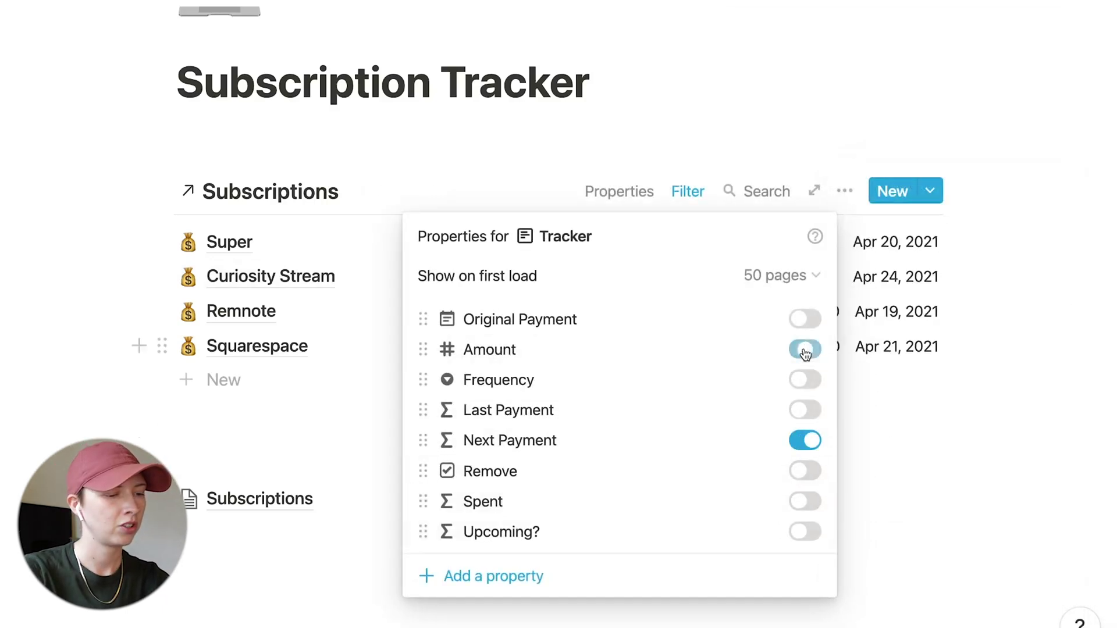
drag(797, 353, 748, 448)
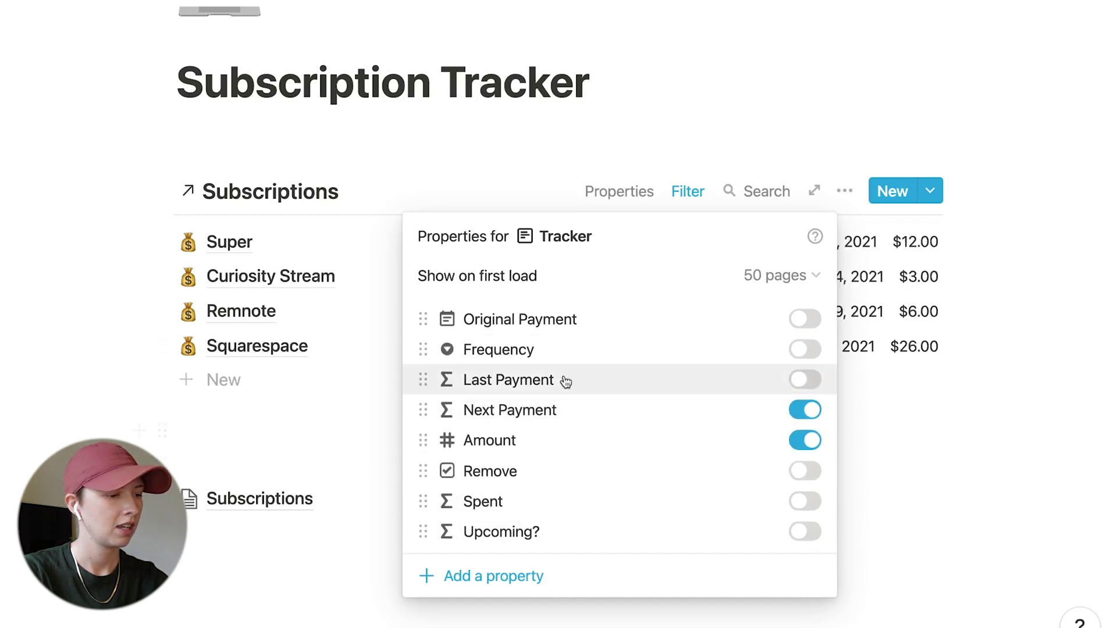
click(960, 348)
scroll(962, 347, up, 2)
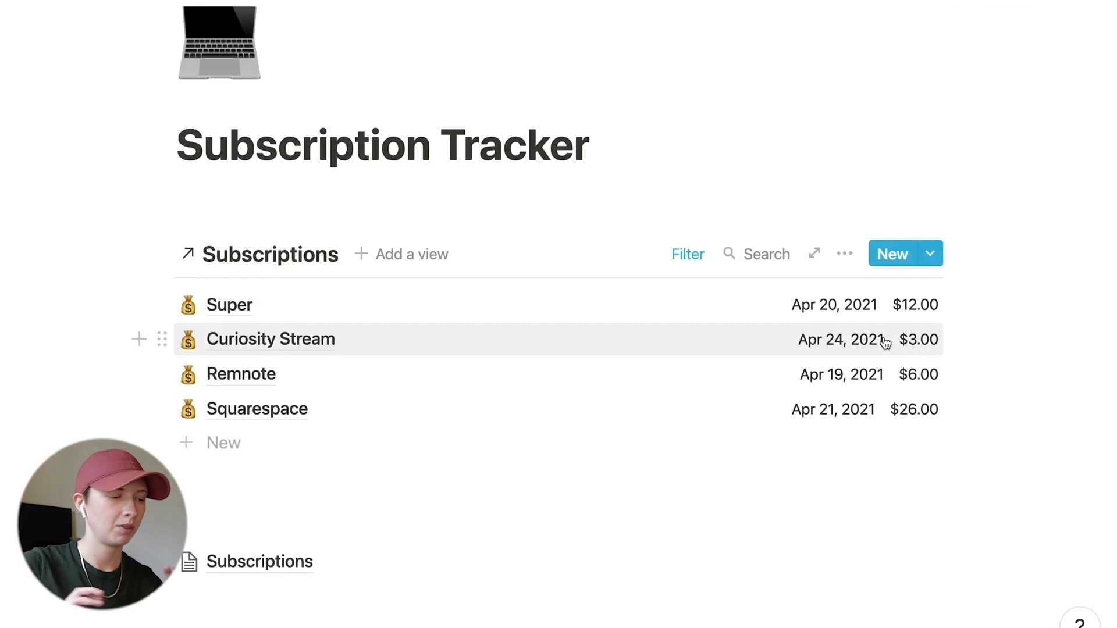
Sort the linked Subscriptions list by Next Payment in ascending order
click(844, 254)
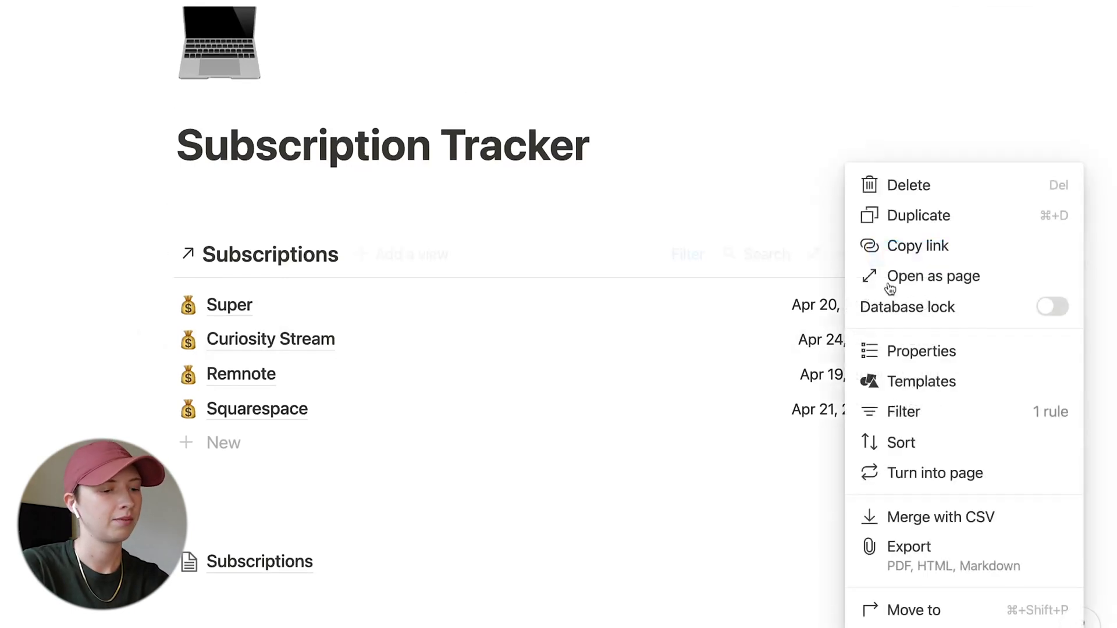
click(900, 445)
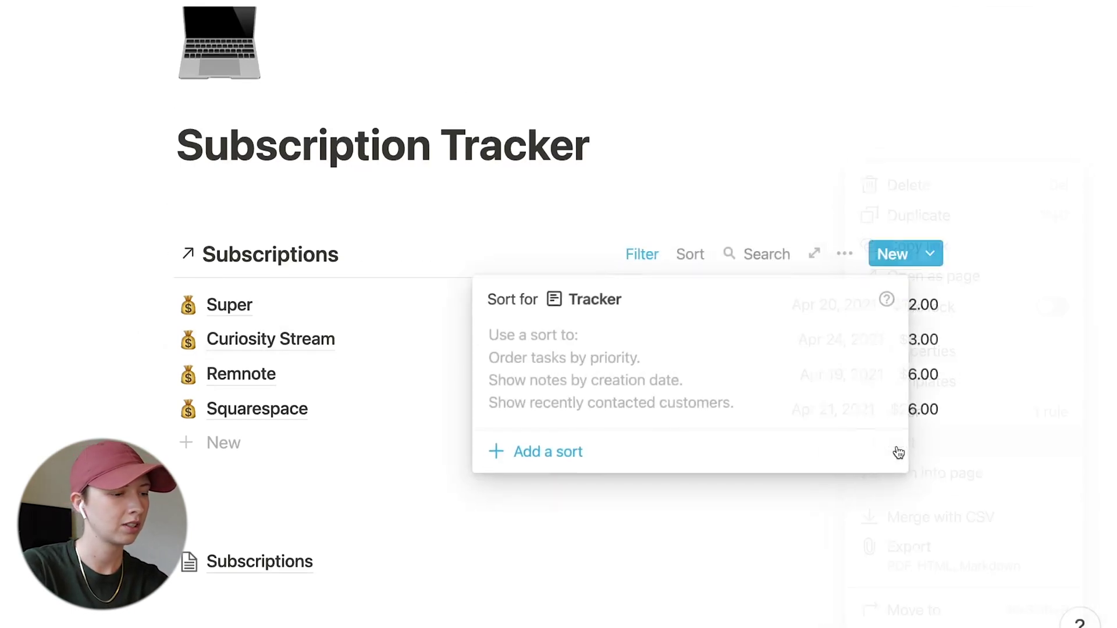
click(568, 452)
click(563, 343)
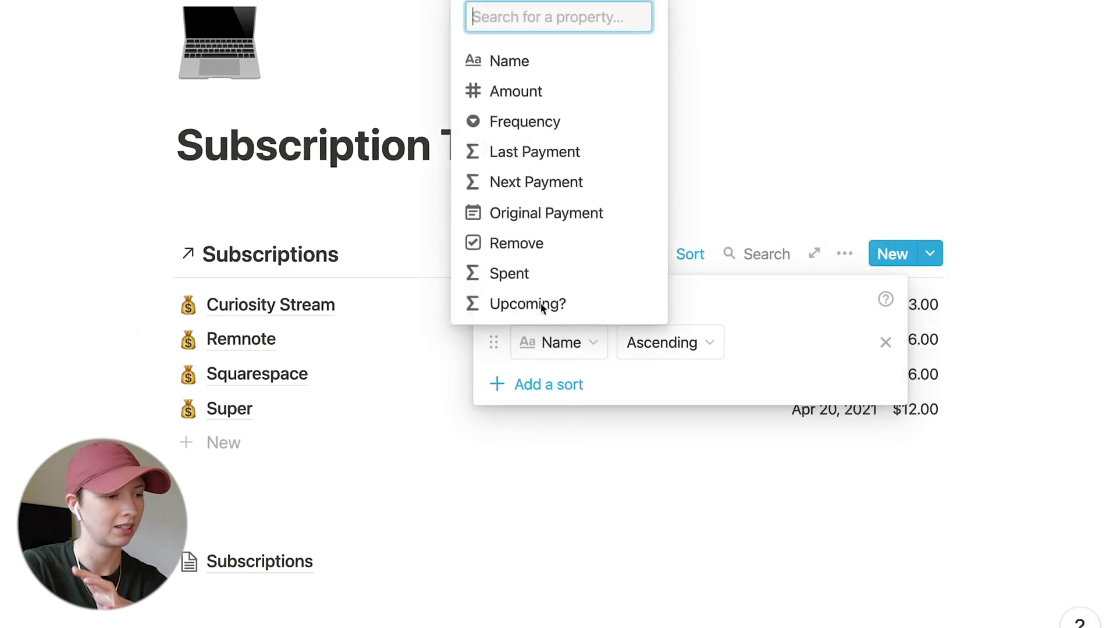
click(538, 181)
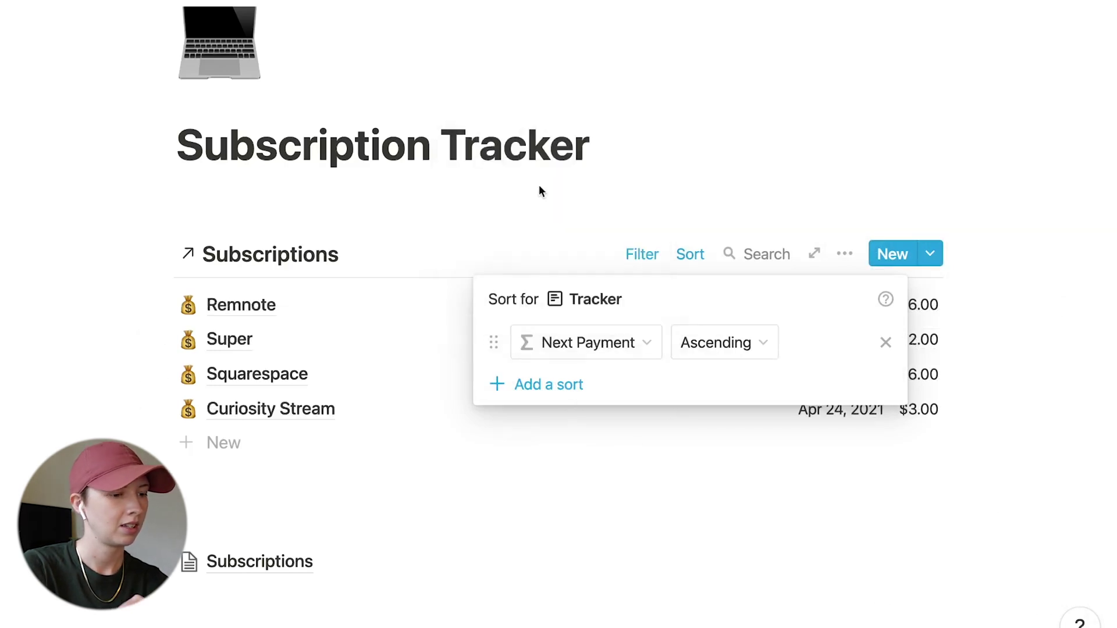
click(595, 174)
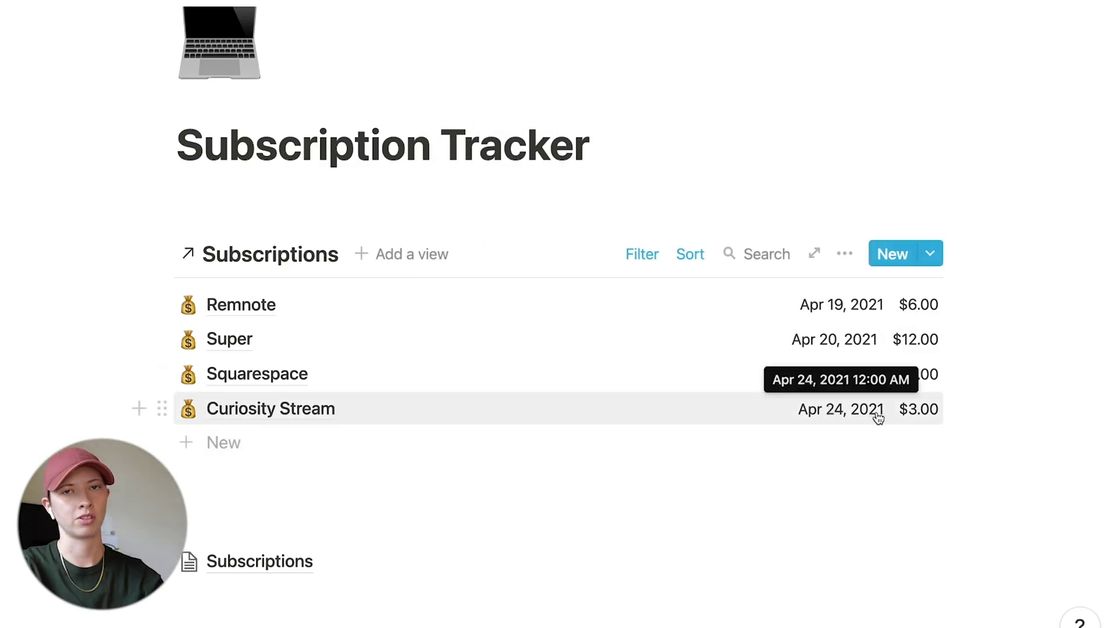
scroll(506, 235, up, 1)
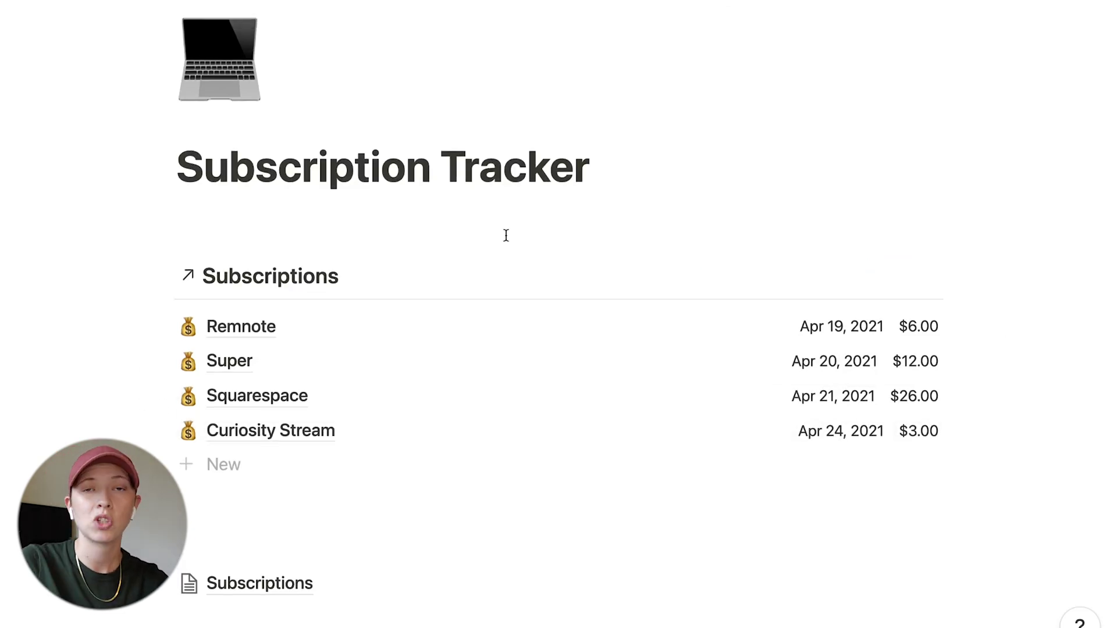